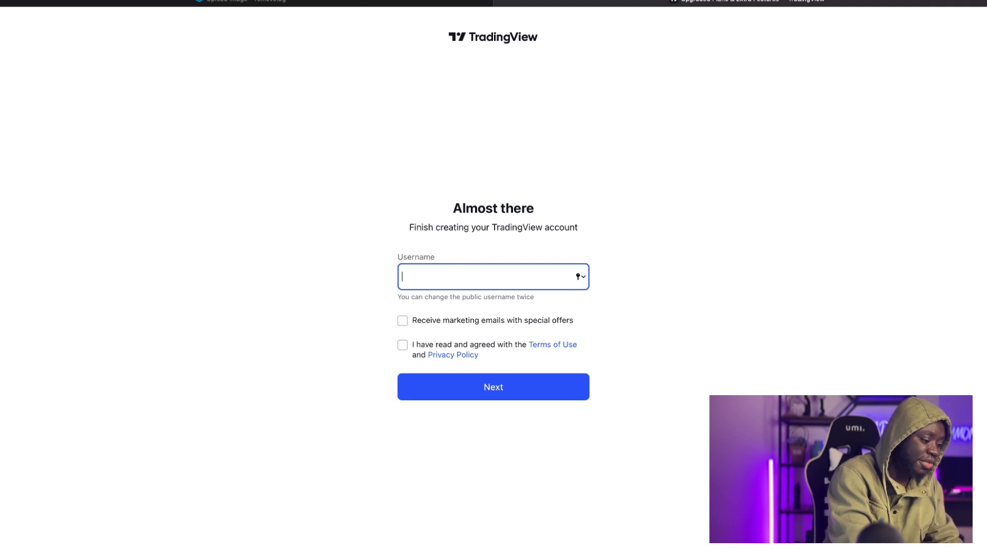
- Finish creating the TradingView account with the username Kommonforex_ and agree to the Terms of Use and Privacy Policy
text(Kommonforex)
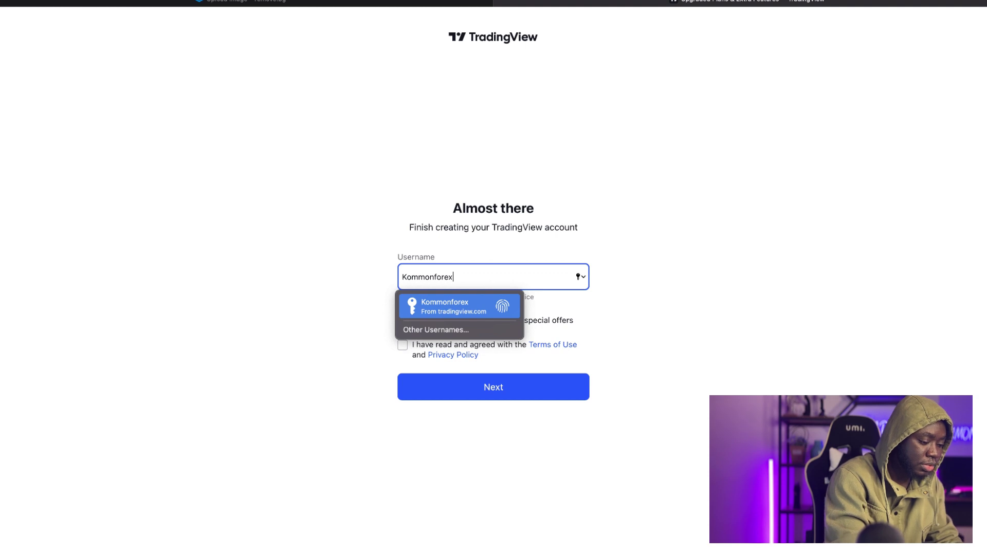
text(_)
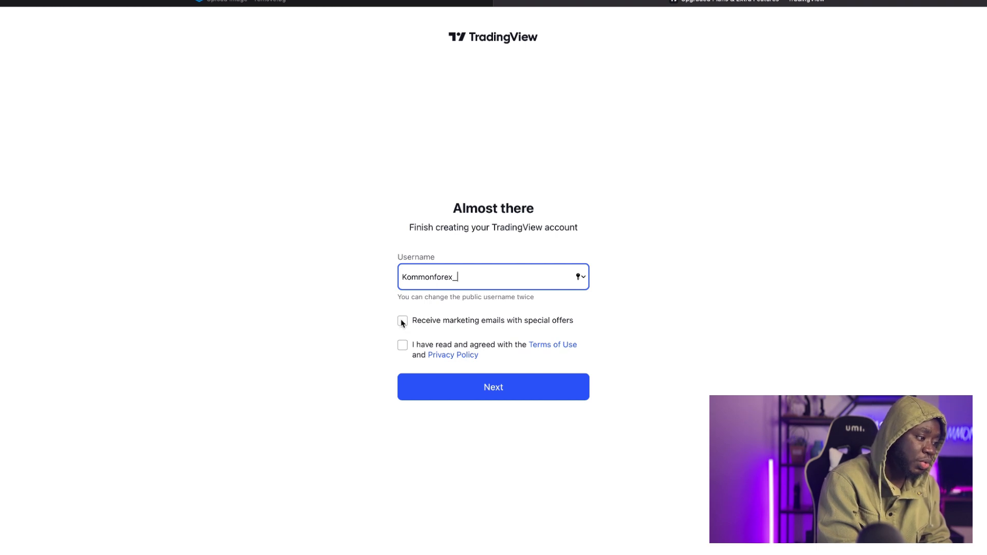
click(403, 346)
click(455, 386)
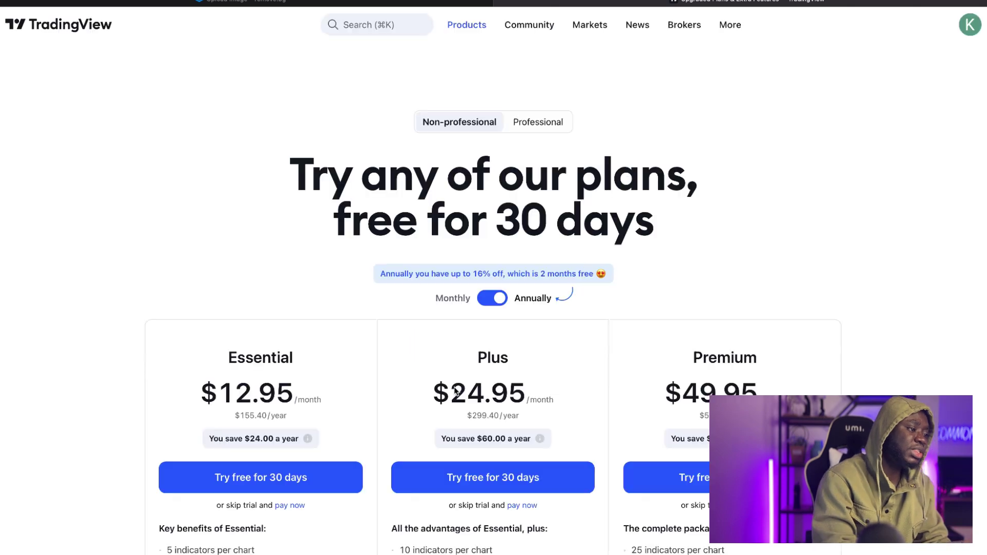
- Review the Essential, Plus and Premium plans and open Supercharts
scroll(702, 247, down, 3)
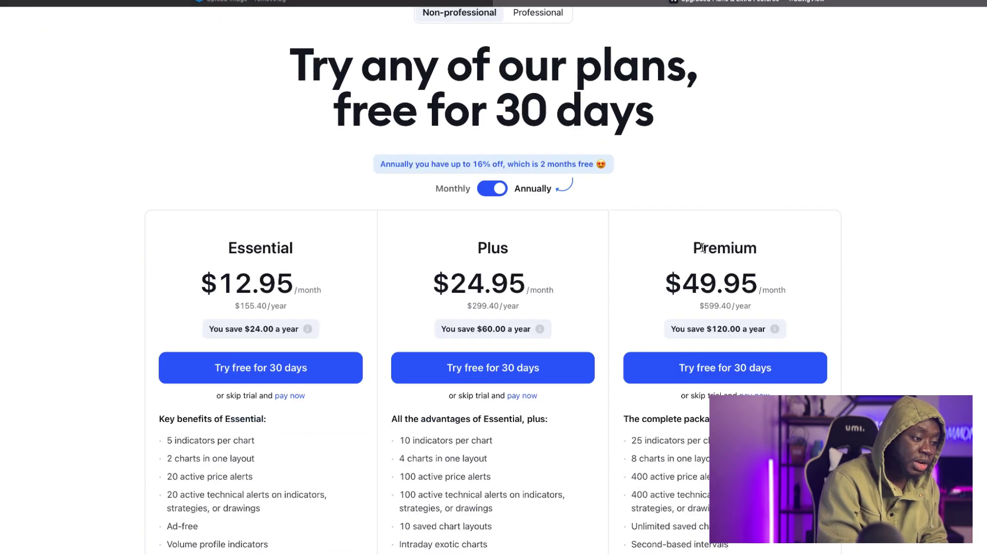
scroll(702, 249, up, 3)
mouse_move(468, 25)
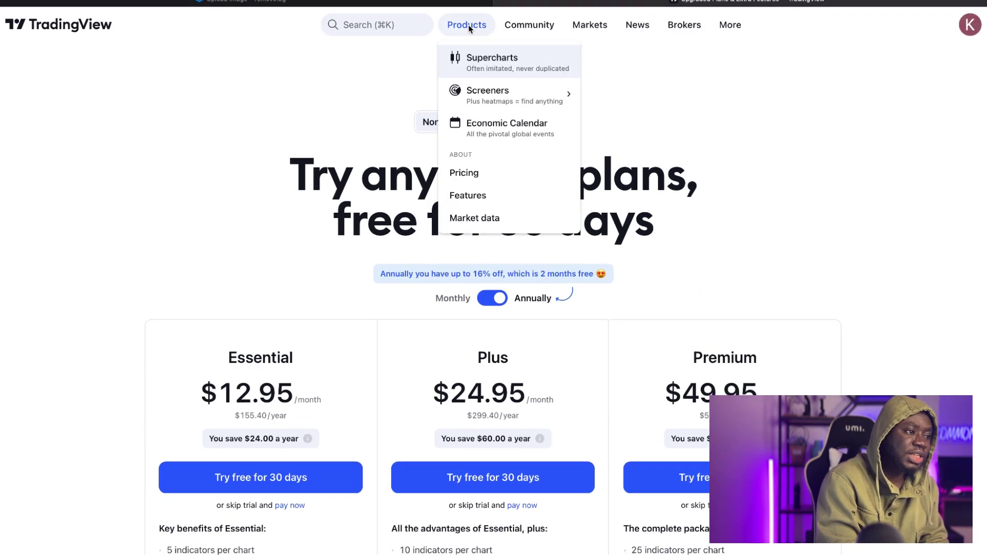
click(474, 65)
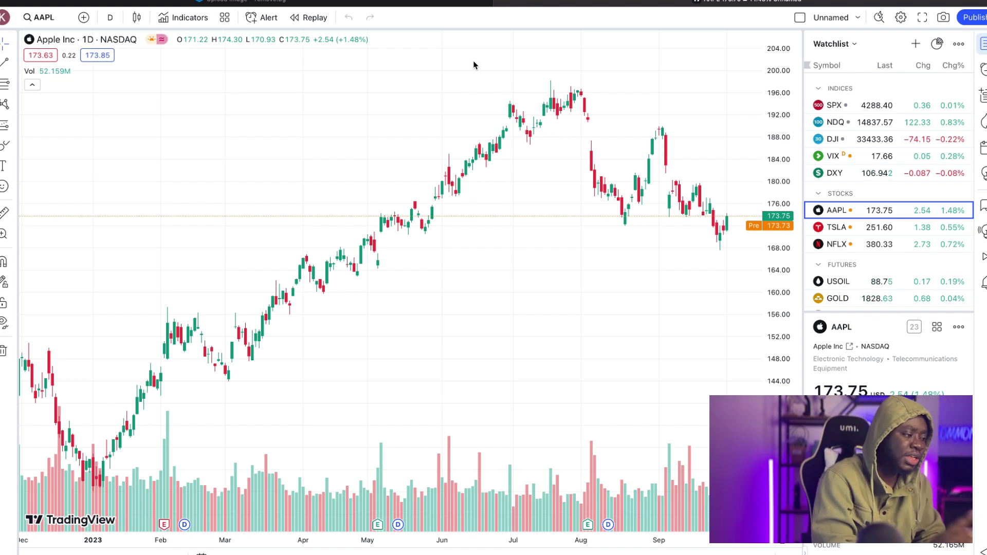
- Remove the volume indicator from the AAPL chart
right_click(302, 507)
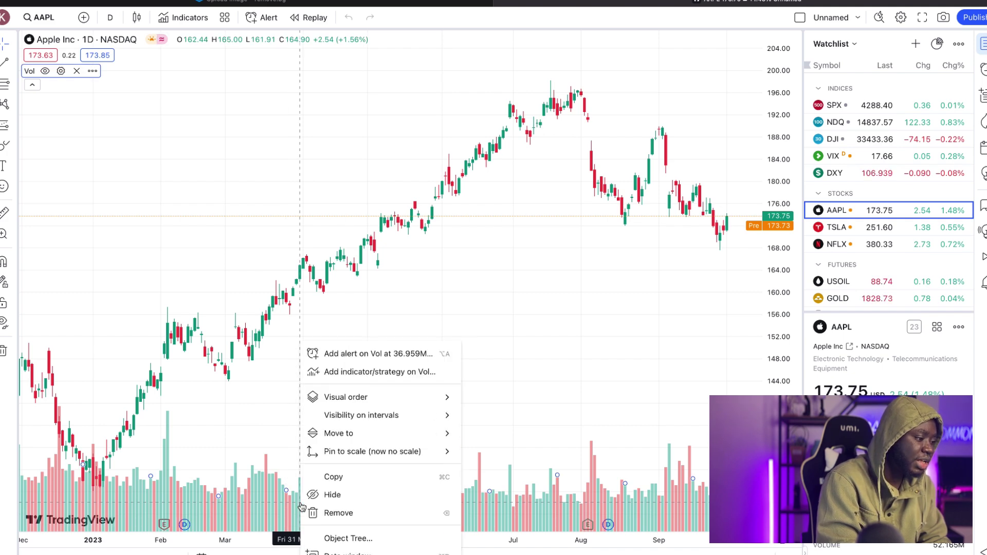
click(343, 512)
right_click(344, 515)
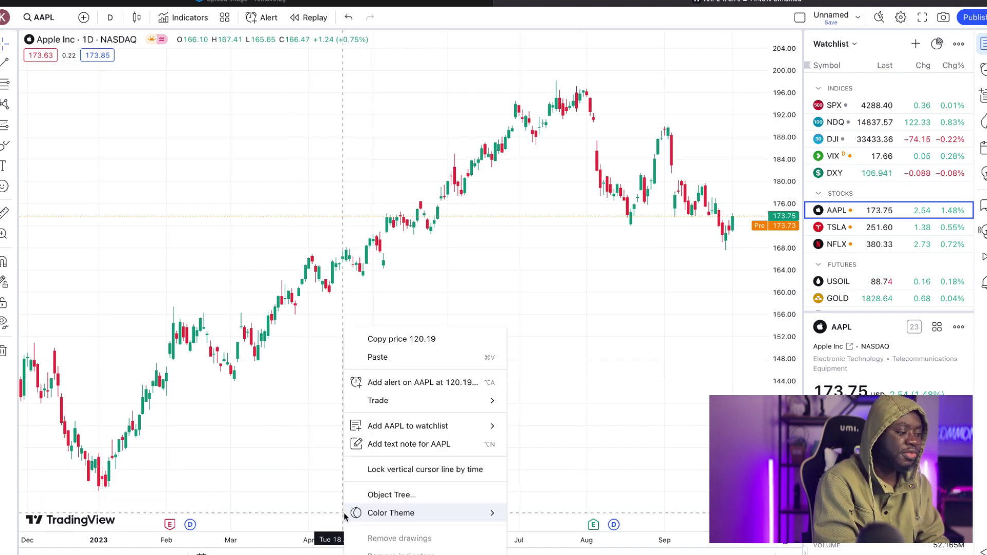
key(Escape)
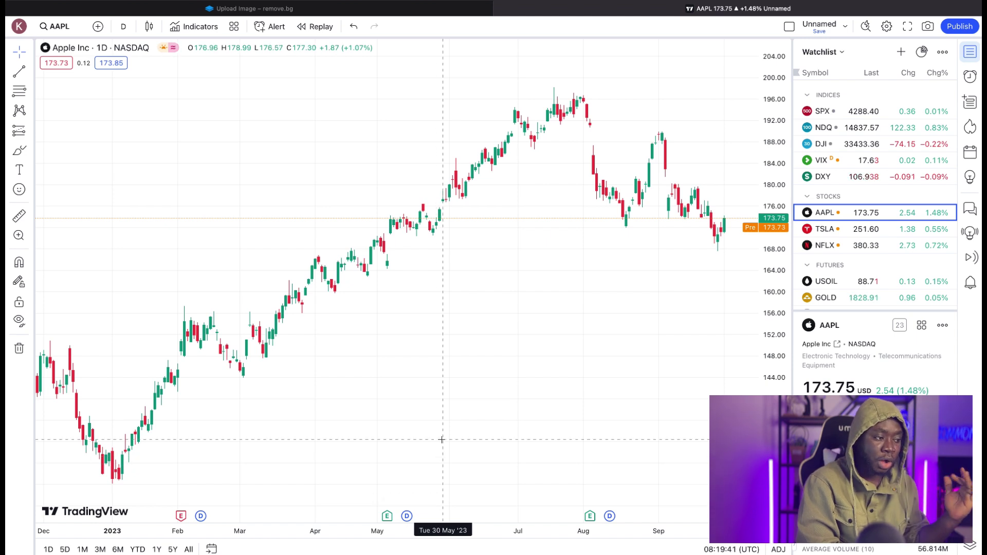
- Switch the chart's color theme to Dark
right_click(456, 409)
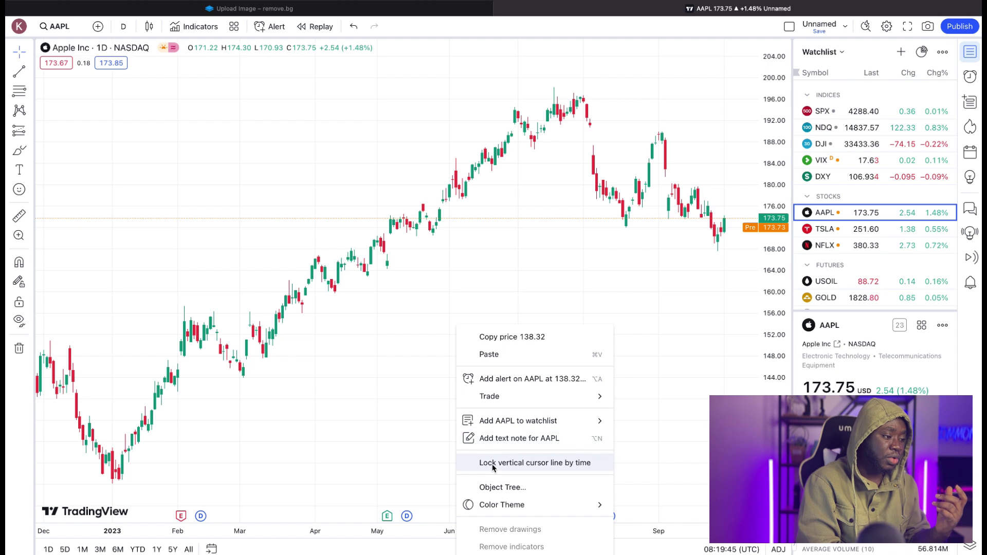
mouse_move(507, 504)
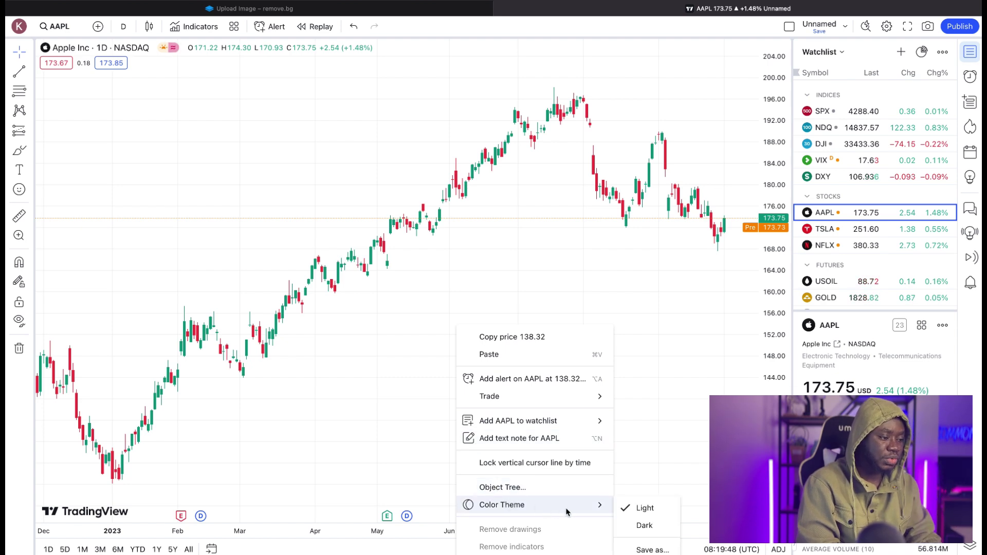
click(644, 525)
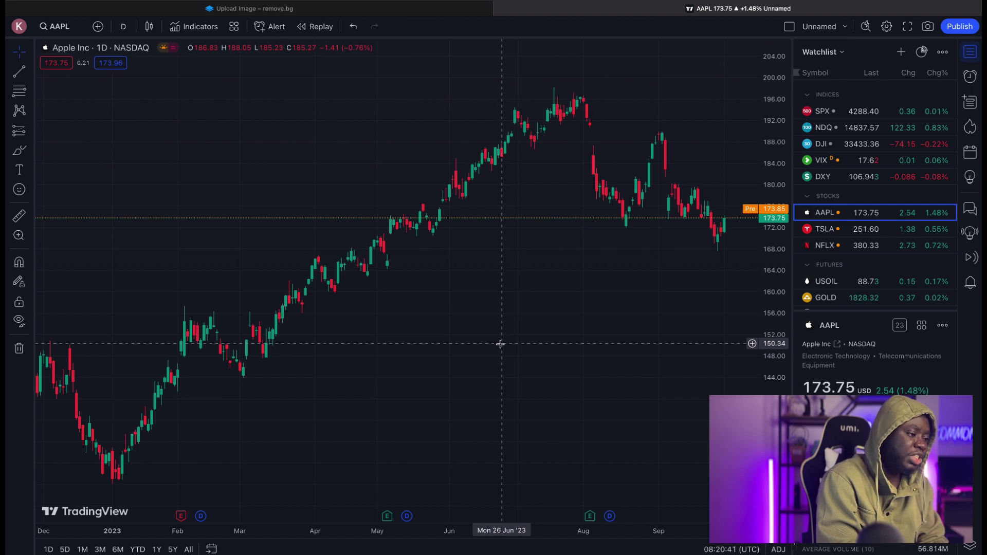
- In the chart's canvas settings, change the background from gradient to solid white
right_click(457, 330)
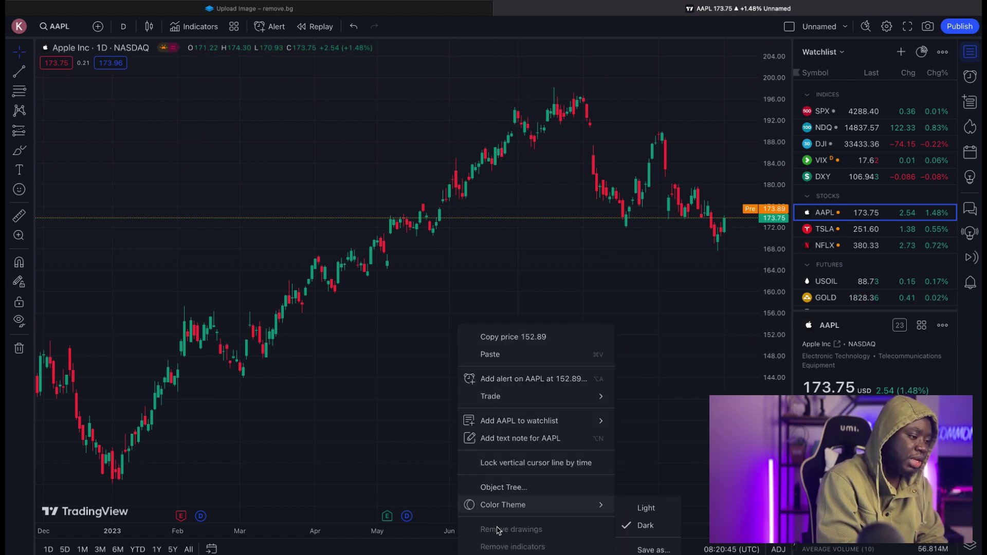
click(514, 552)
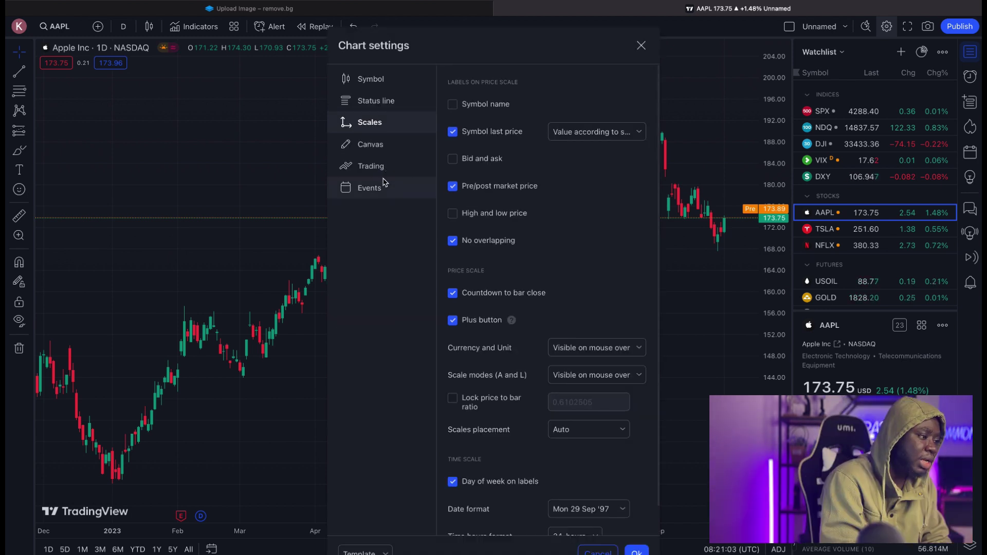
click(380, 150)
click(584, 104)
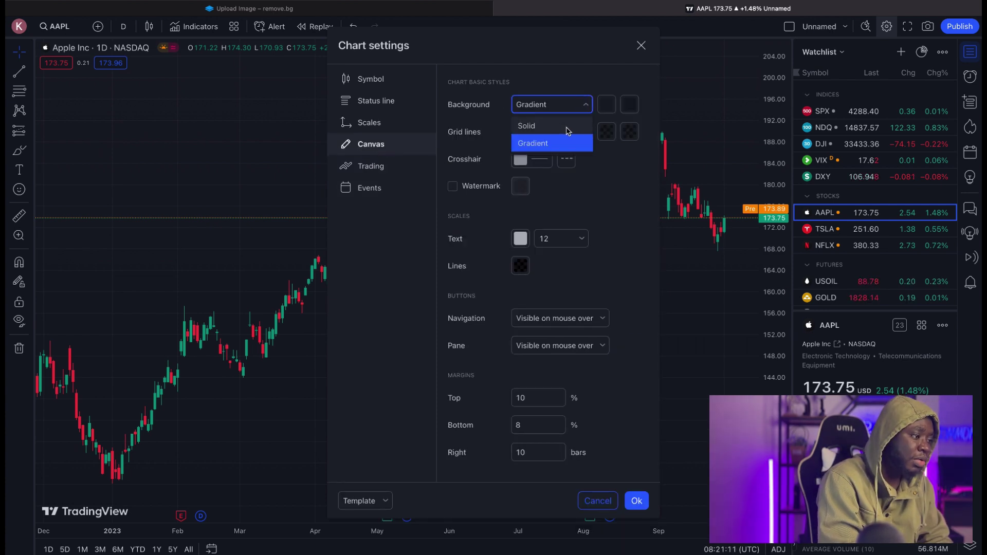
click(568, 126)
click(607, 104)
click(608, 127)
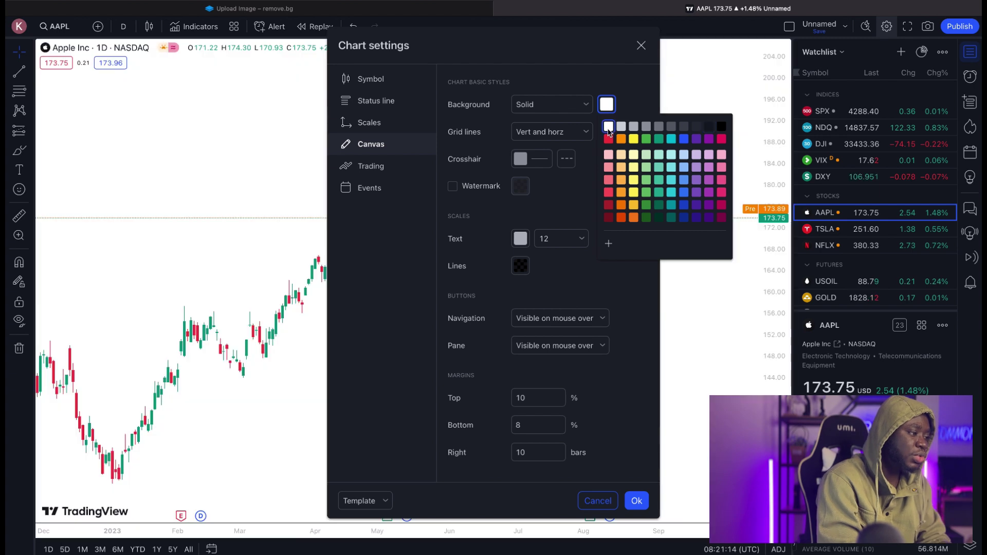
click(588, 157)
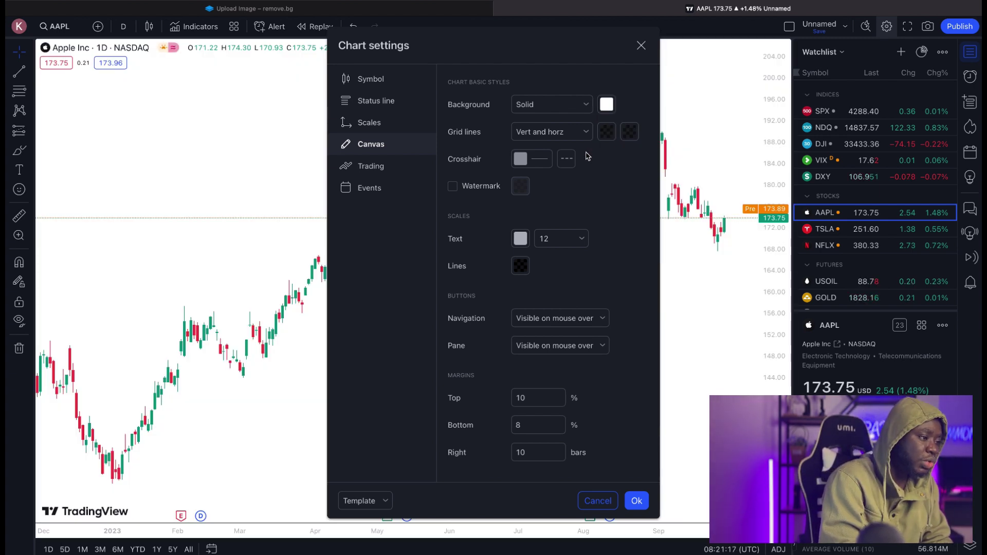
- Turn on the chart's watermark, check it on the chart, and look through the scale text size options
click(453, 187)
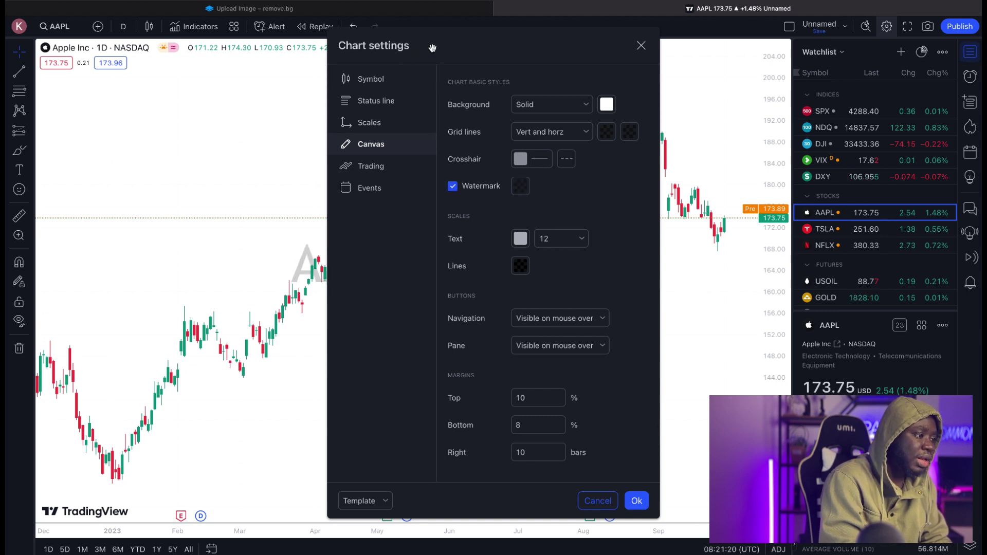
drag(432, 48, 711, 65)
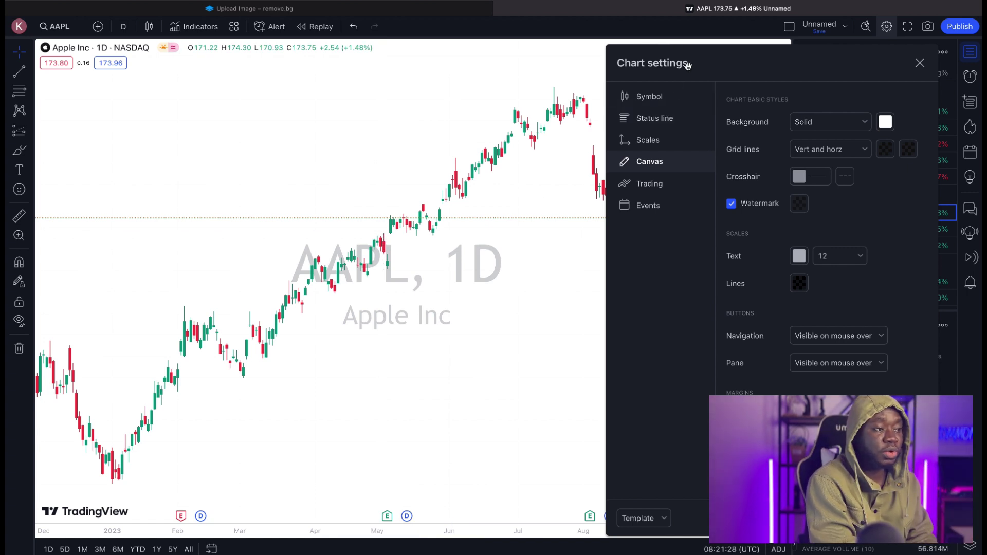
drag(687, 64, 419, 55)
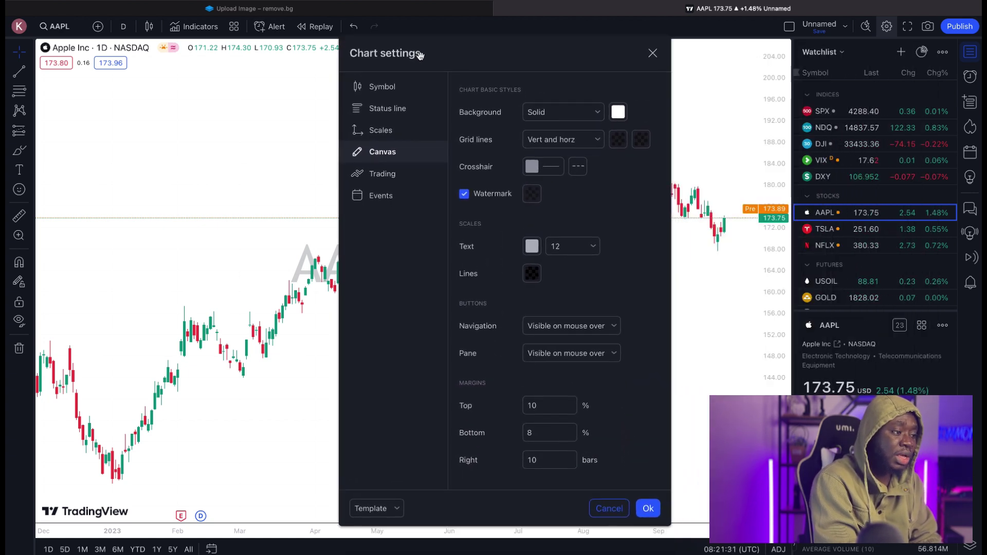
click(590, 249)
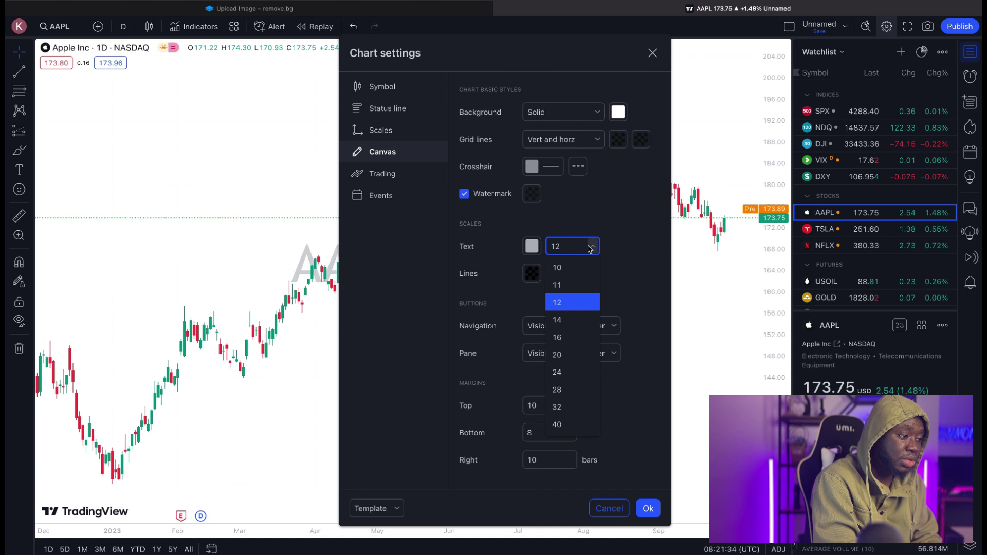
click(639, 240)
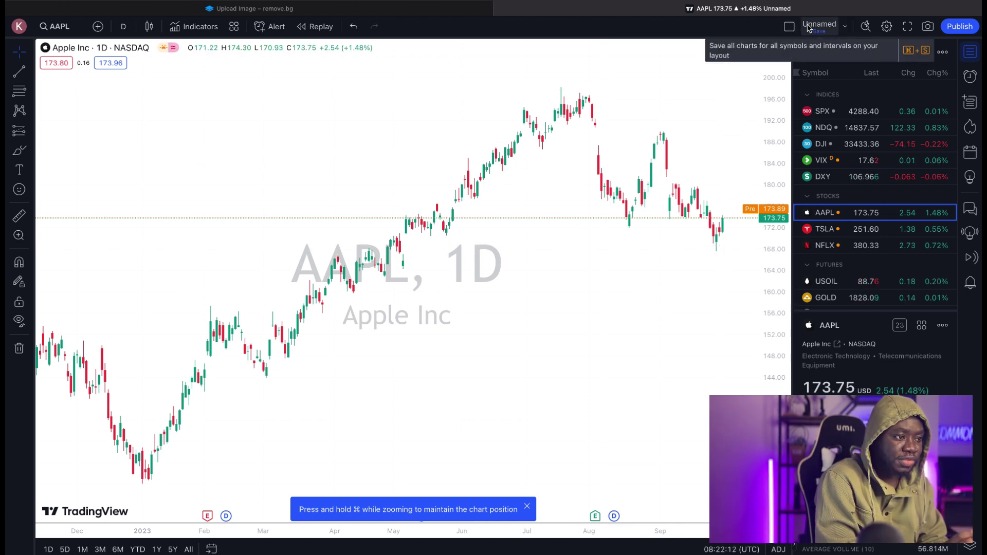
- Rename the chart layout as Kommonforex_ and check the layout's Autosave option
click(845, 27)
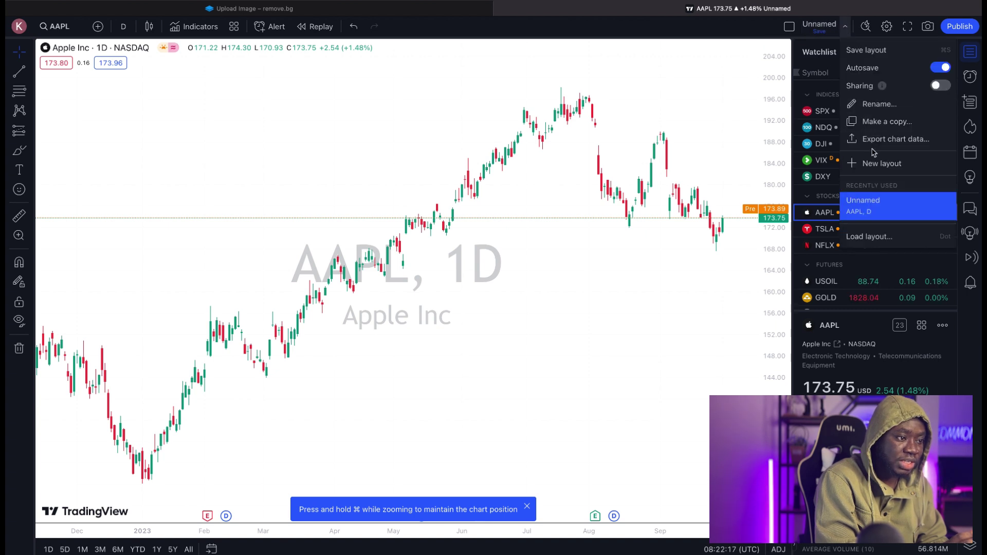
click(880, 104)
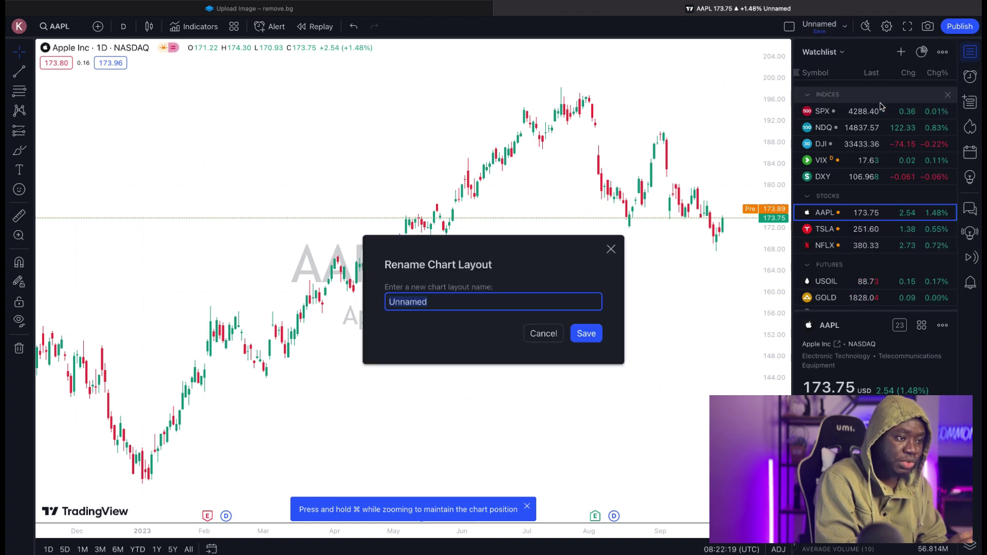
text(Kommonforex)
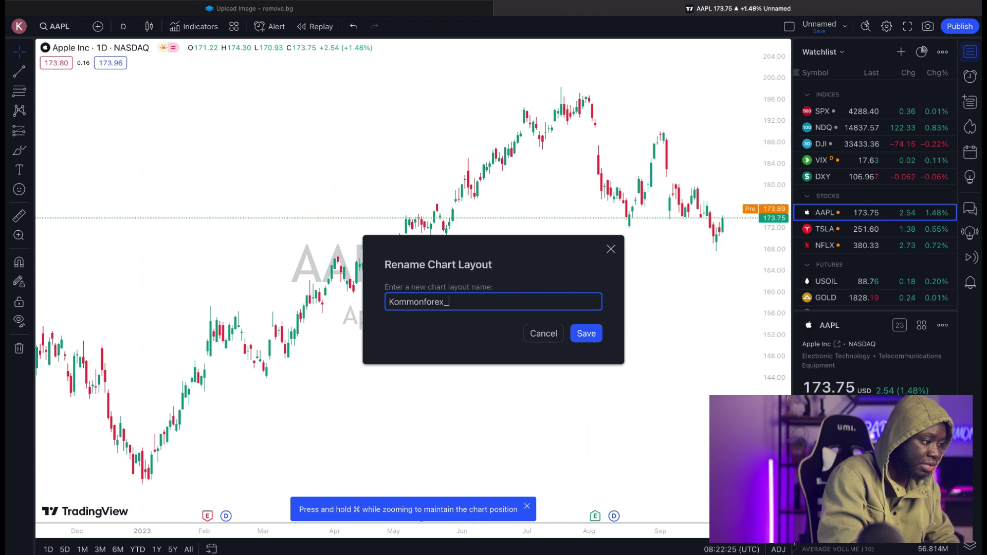
text(_)
click(587, 332)
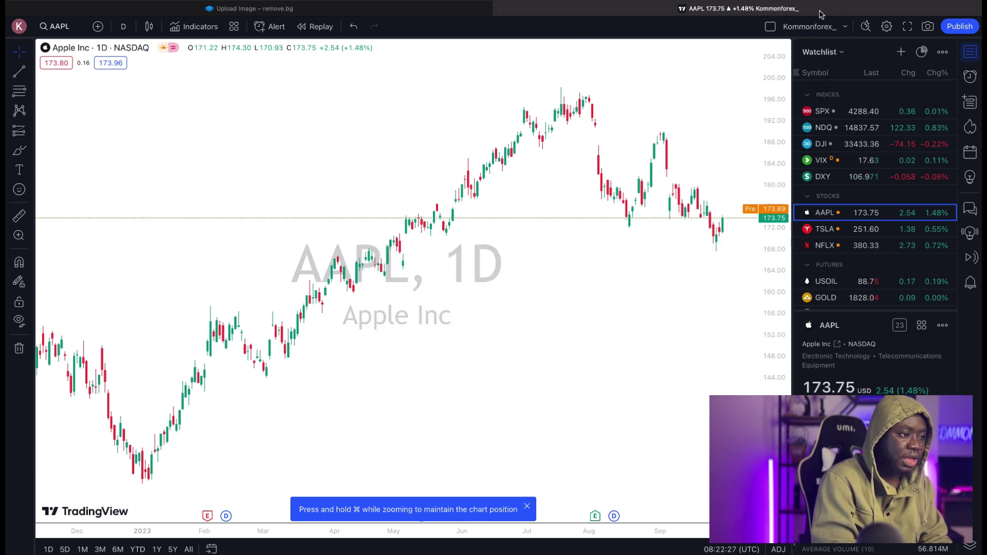
click(845, 27)
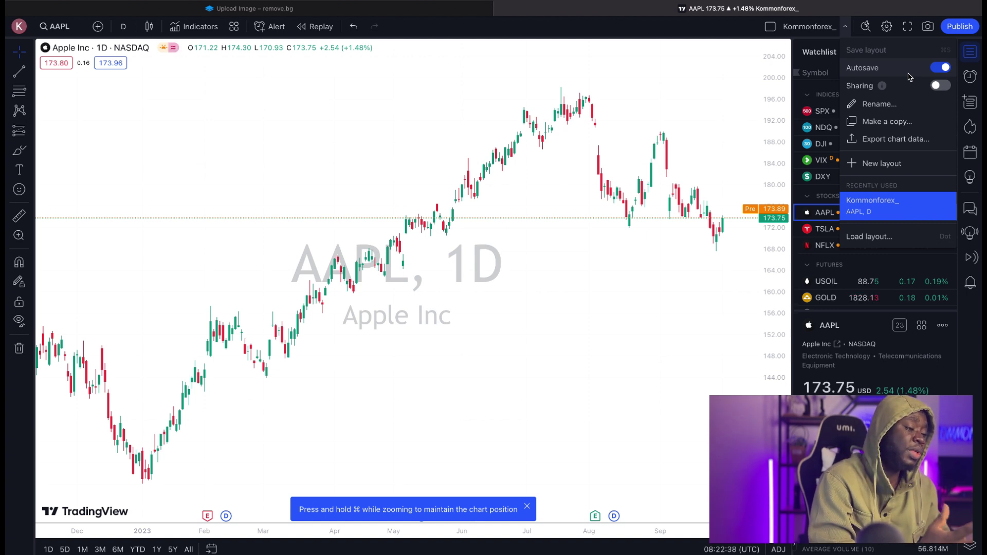
click(718, 133)
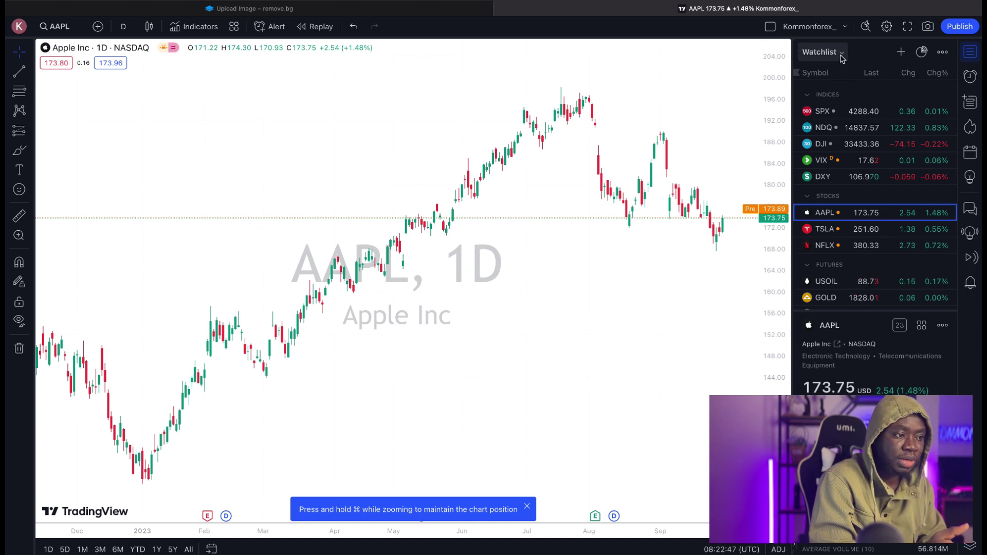
- Clear all default sections and symbols from the watchlist
mouse_move(947, 99)
scroll(949, 99, down, 5)
scroll(949, 98, down, 5)
click(948, 97)
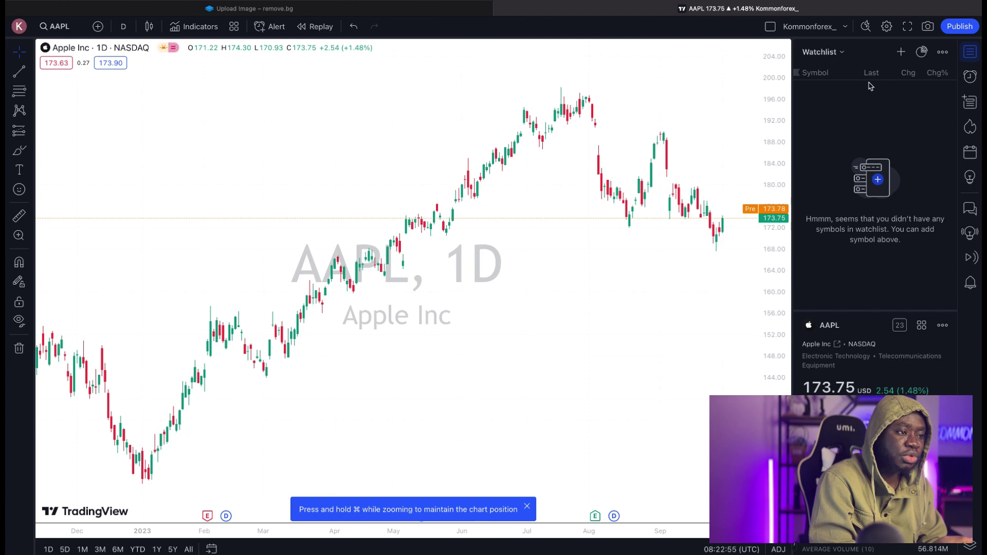
- Filter the symbol search to Forex from OANDA and add EURUSD to the watchlist
click(900, 53)
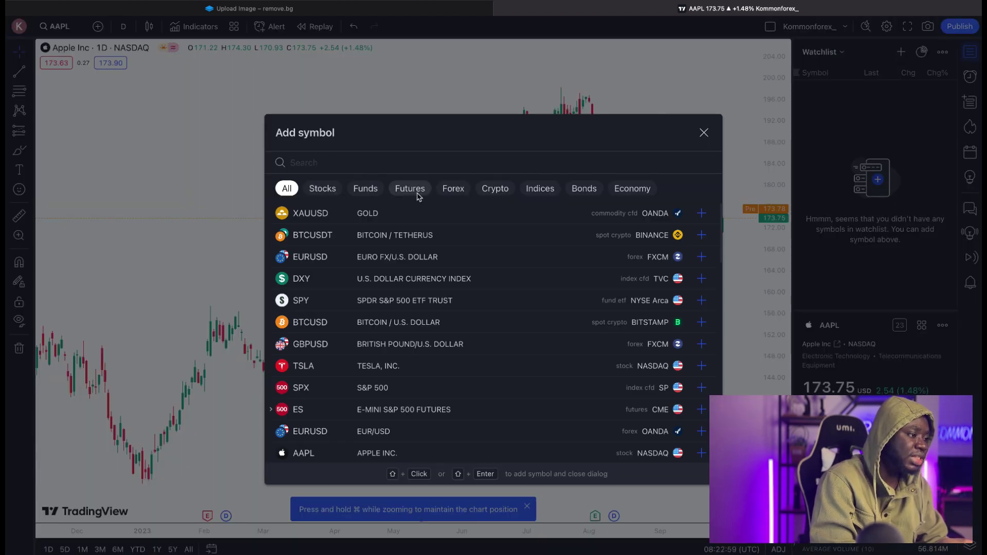
click(464, 189)
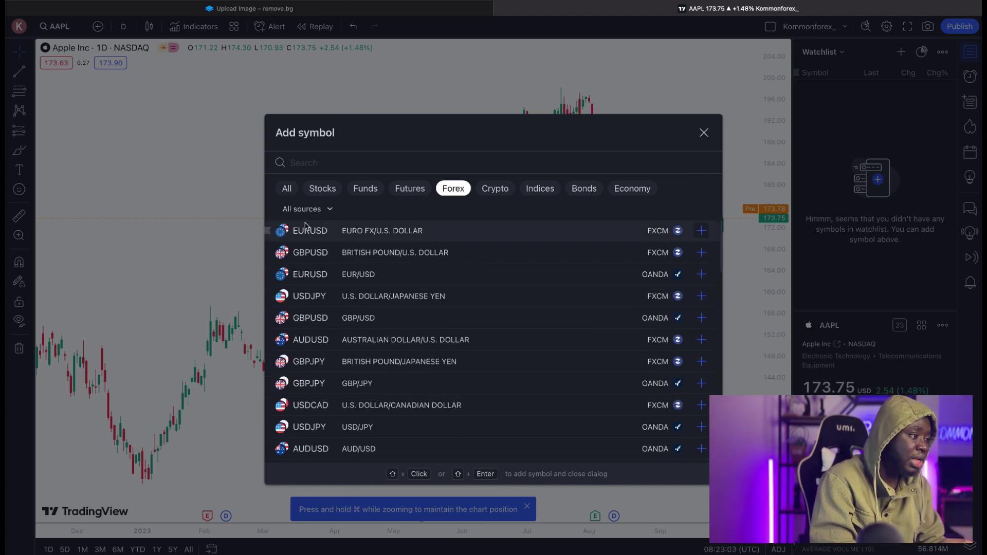
click(327, 210)
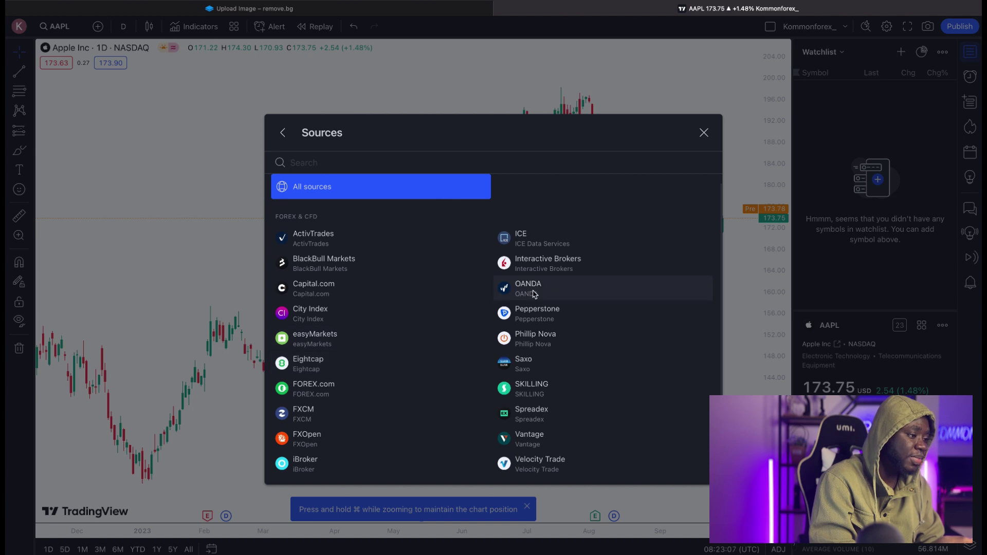
click(516, 293)
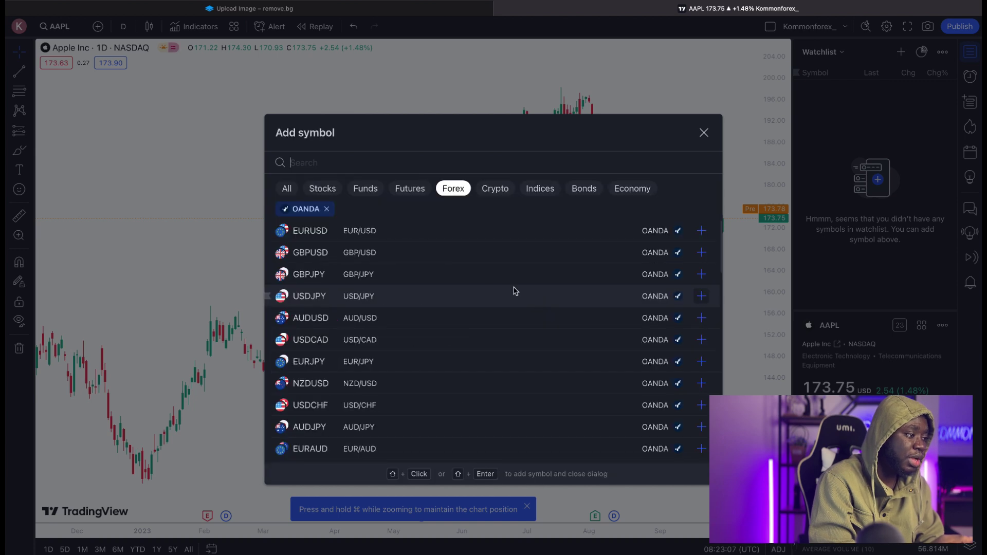
click(370, 163)
text(EURUSD)
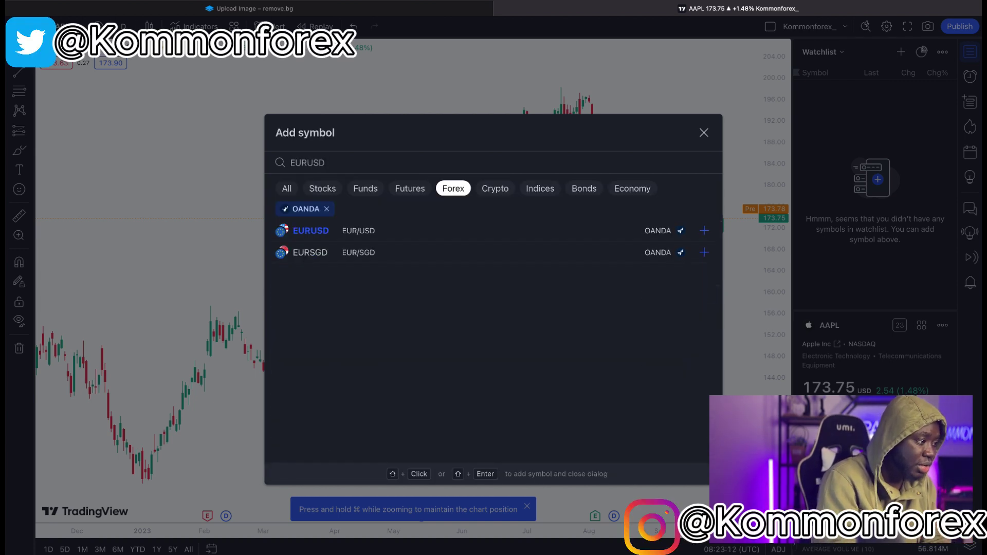
click(703, 230)
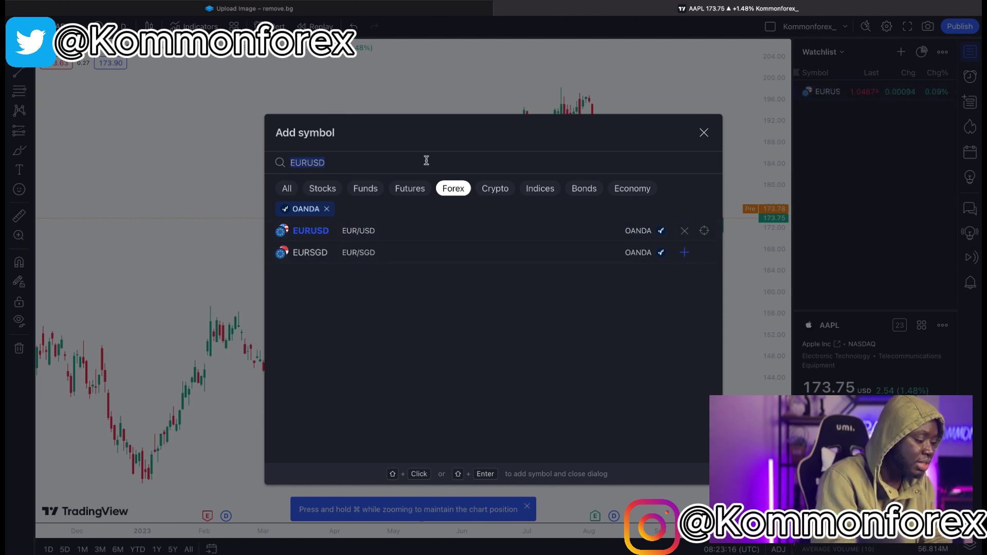
- Add the OANDA forex pairs GBPUSD and USDCHF to the watchlist
text(GBPU)
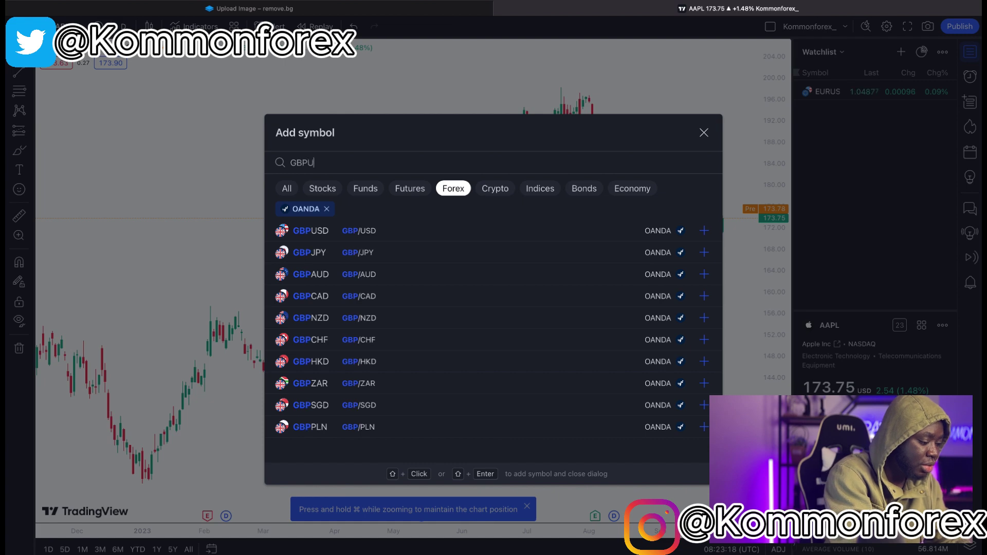
click(703, 231)
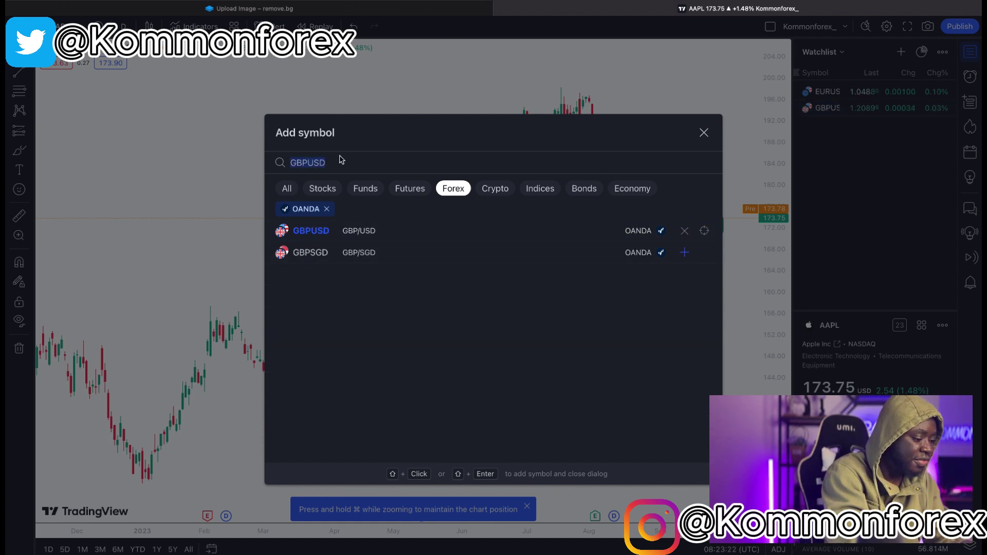
text(USDCHF)
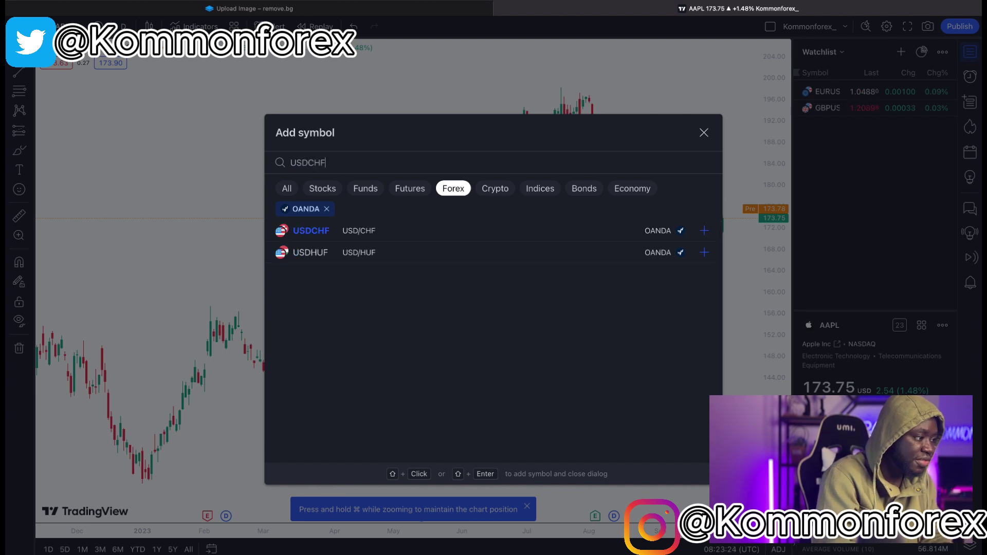
click(704, 231)
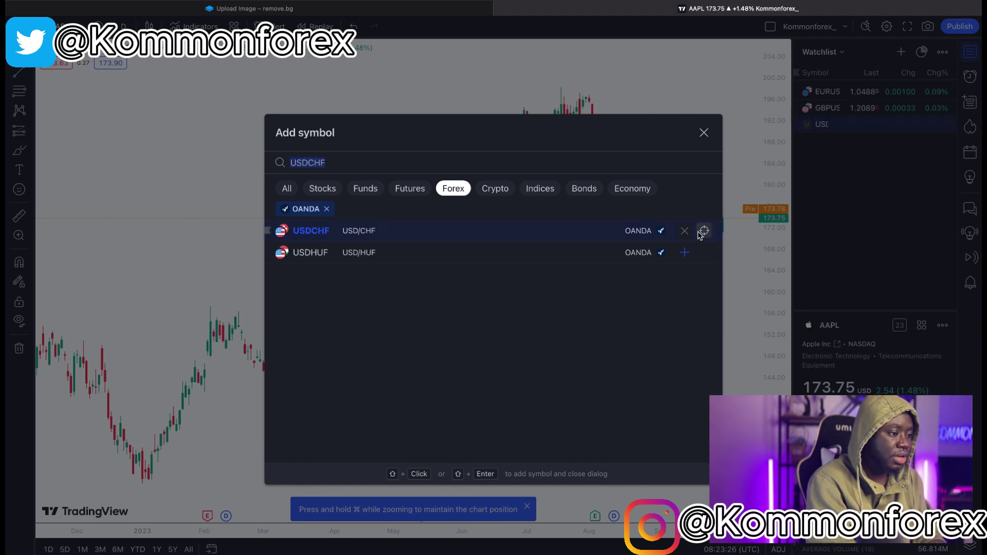
- Search for XAUUSD across all markets and add OANDA's gold symbol to the watchlist, closing the symbol search
text(XAUUSD)
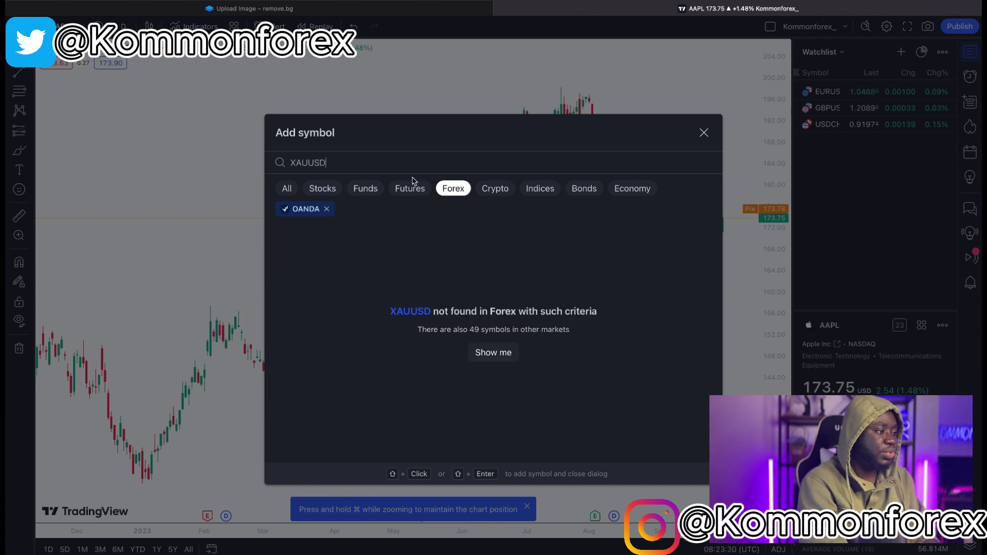
click(285, 188)
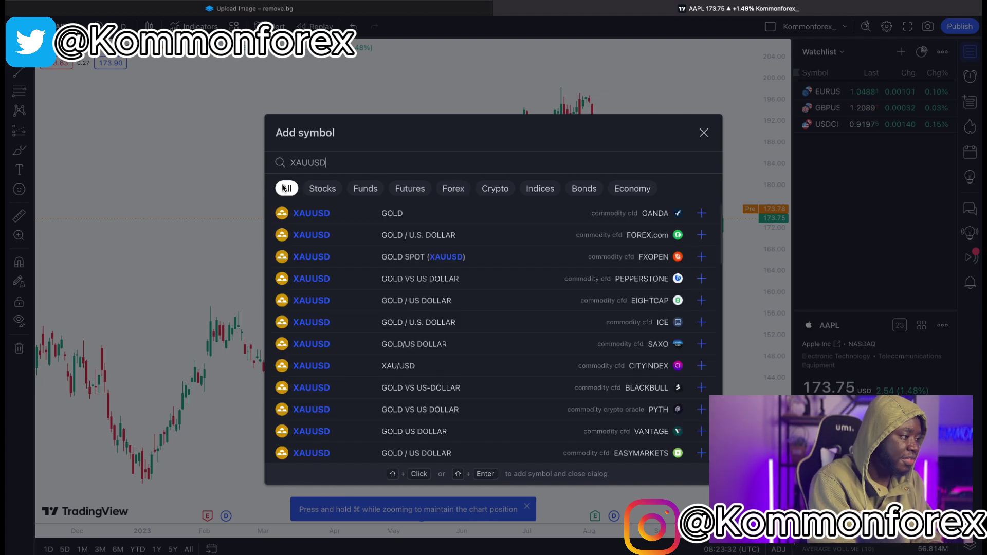
click(701, 212)
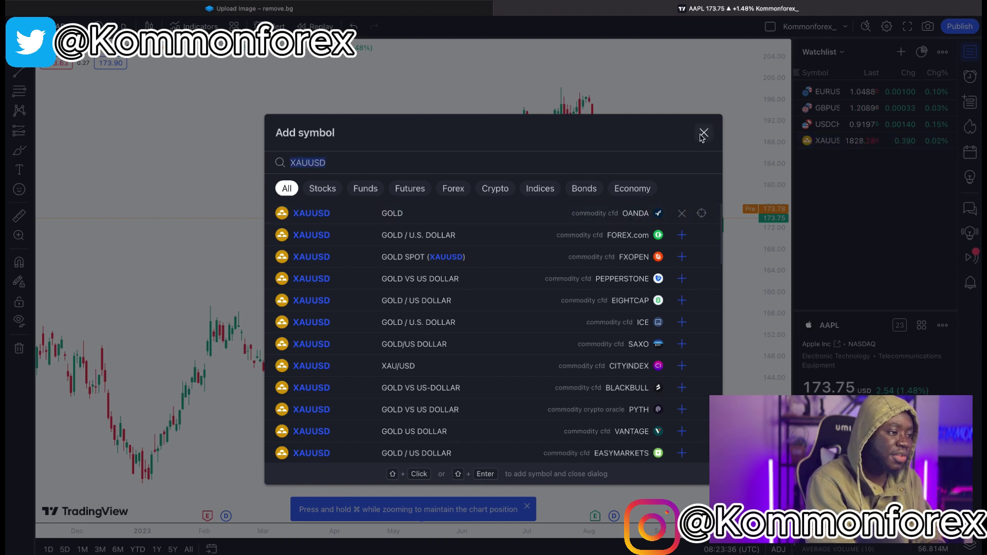
click(704, 133)
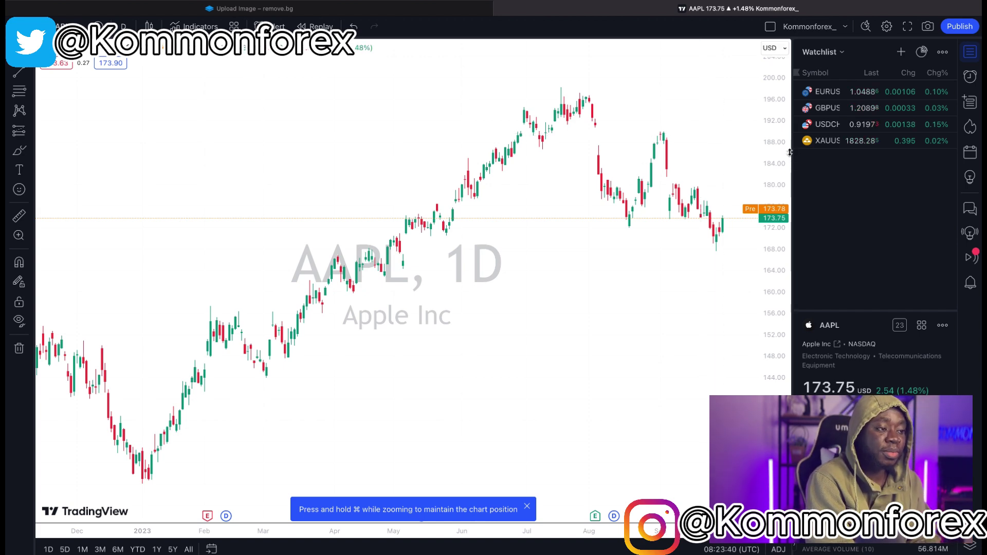
- Widen the watchlist and hide its Change and Change % columns, keeping only Last
drag(792, 152, 766, 154)
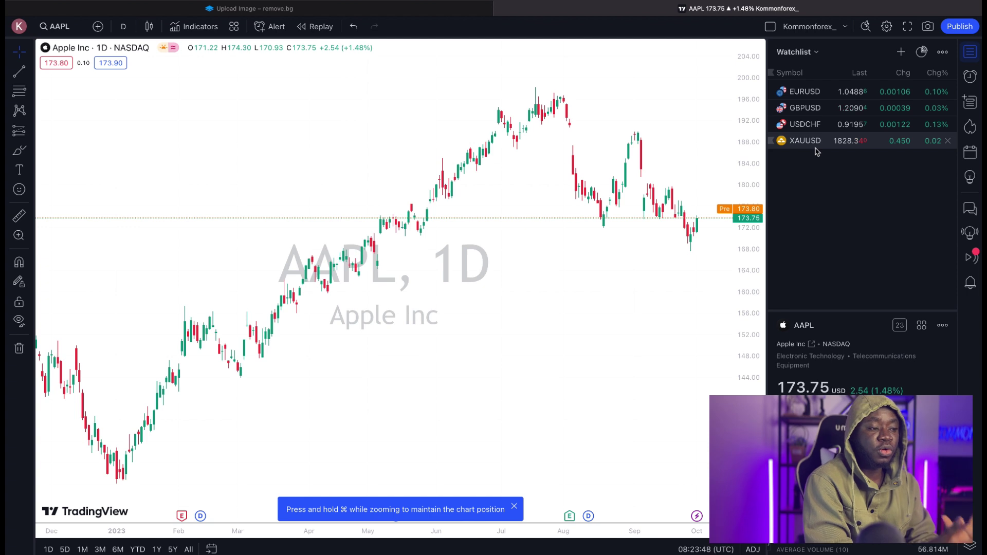
click(942, 53)
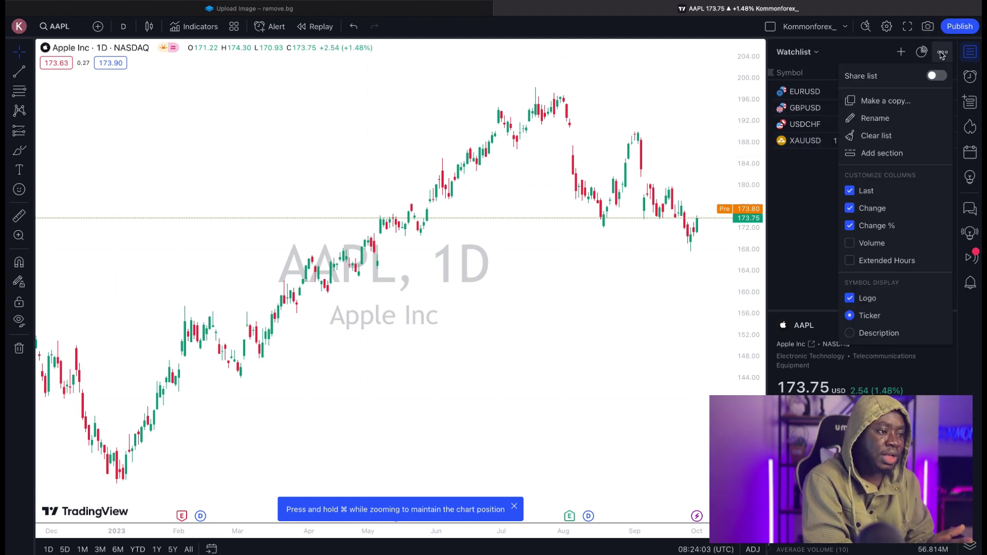
click(850, 209)
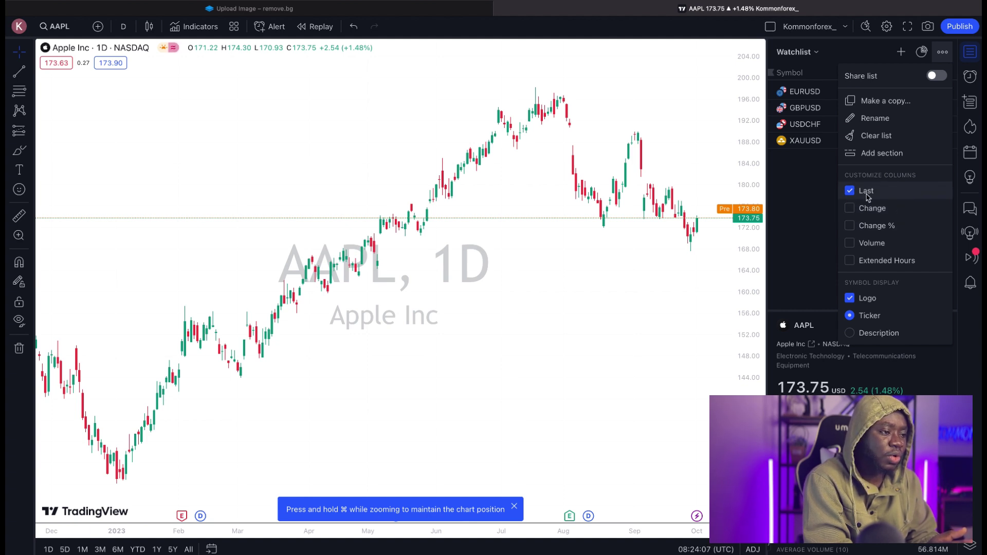
click(819, 198)
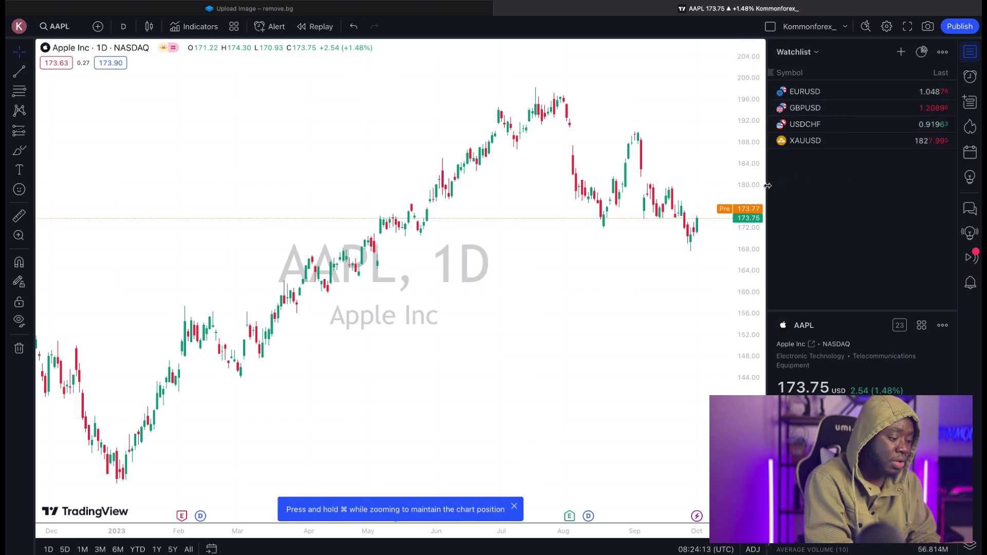
- Narrow the watchlist to fit its remaining columns and collapse the symbol details below it
drag(767, 196, 849, 199)
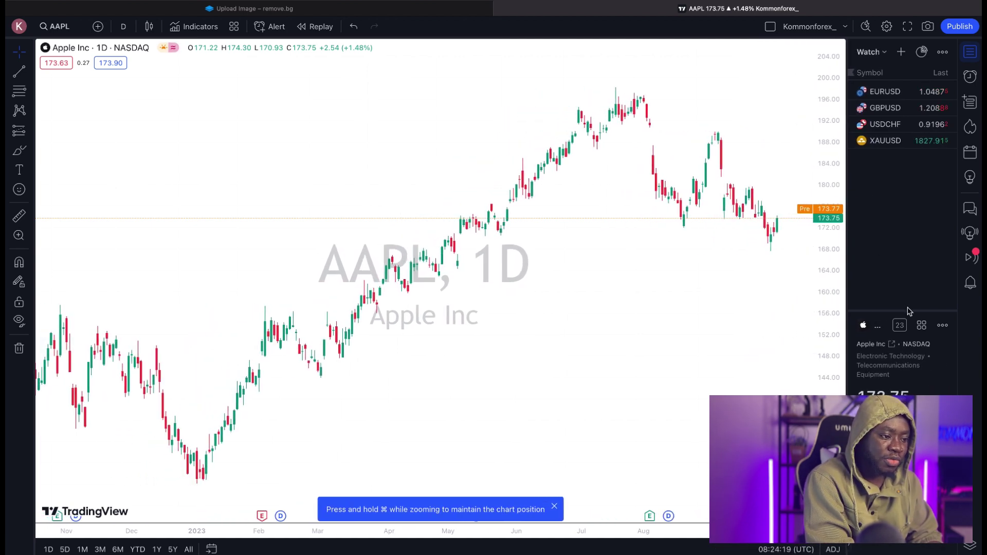
drag(913, 313, 914, 514)
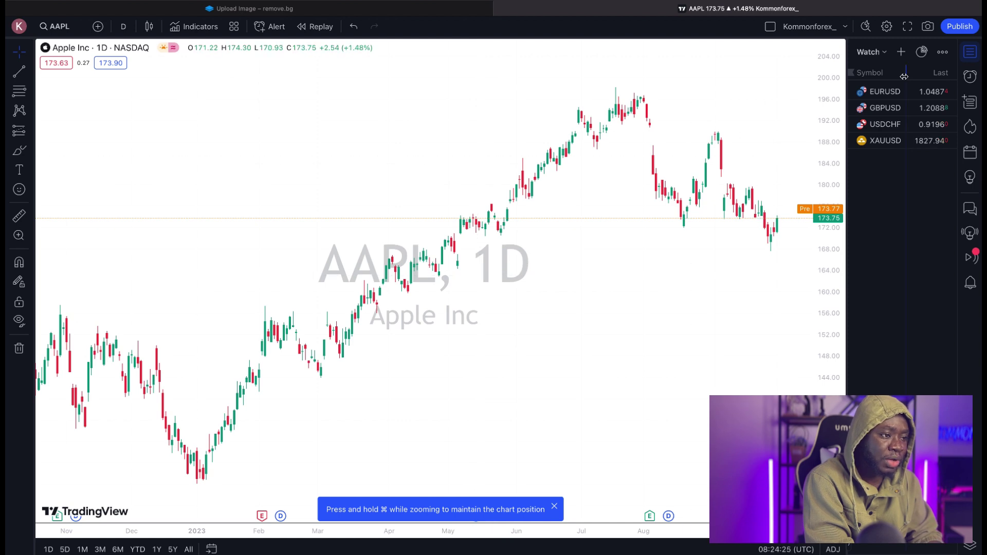
- Open EURUSD on the chart and add the 15-minute, 1-hour, 4-hour, 1-day, 1-week and 1-month intervals to the favorites
click(902, 94)
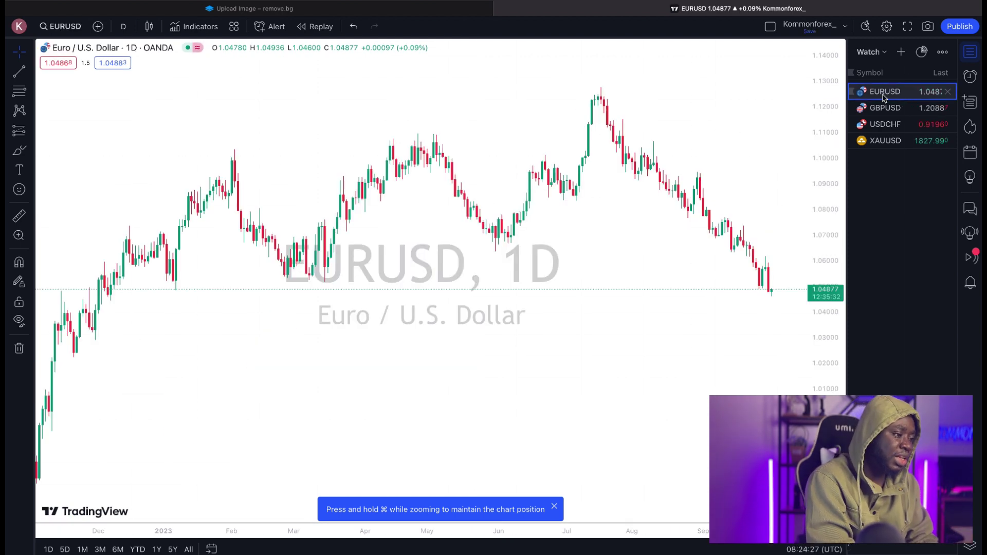
click(123, 26)
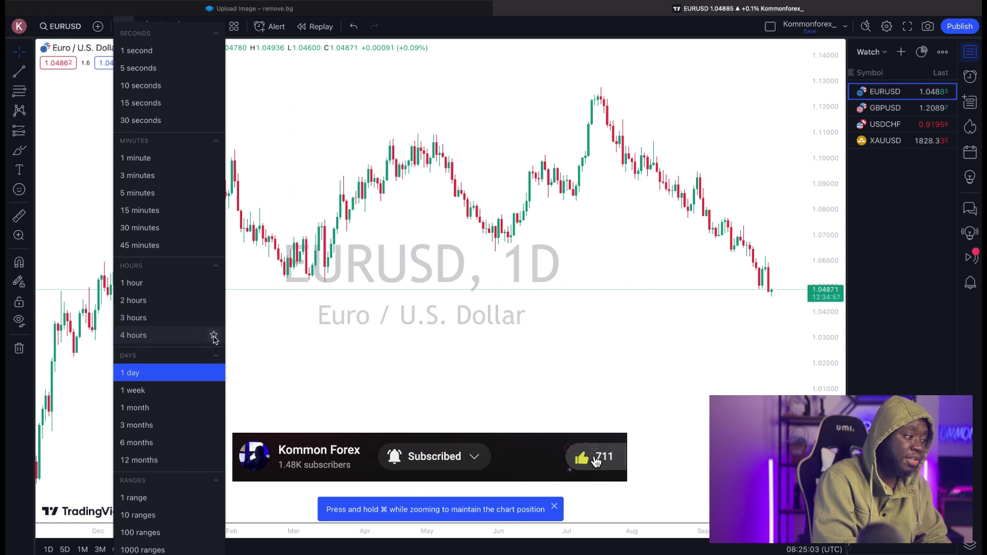
click(214, 335)
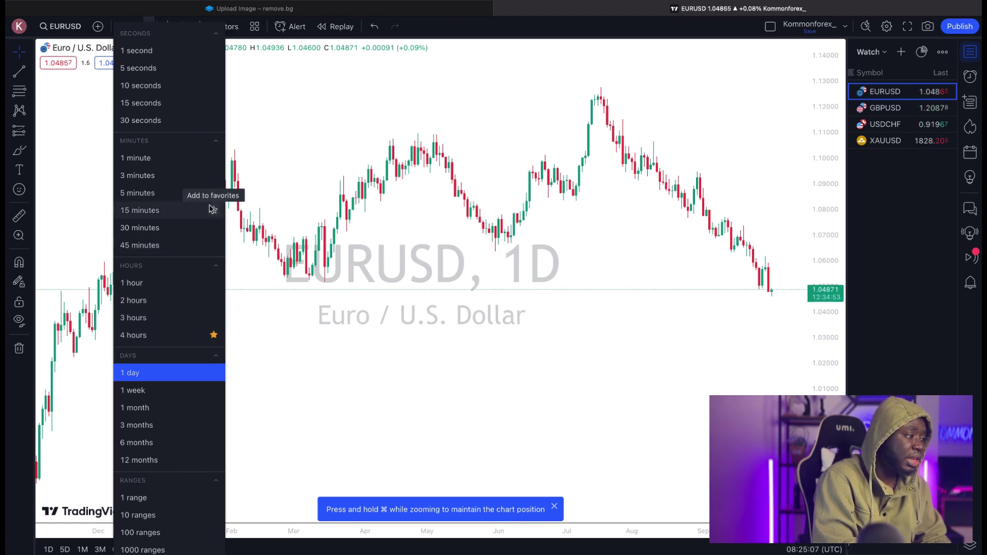
click(214, 284)
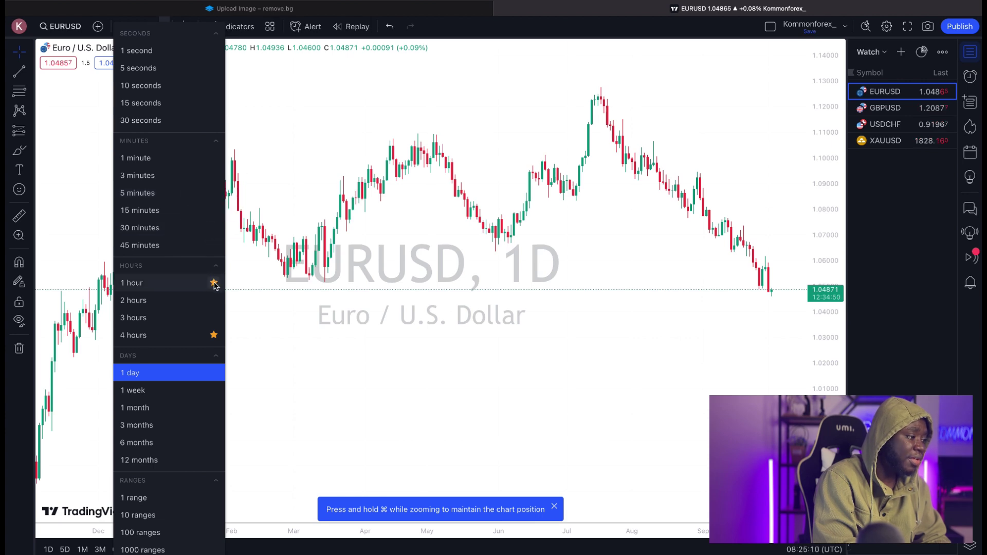
click(214, 210)
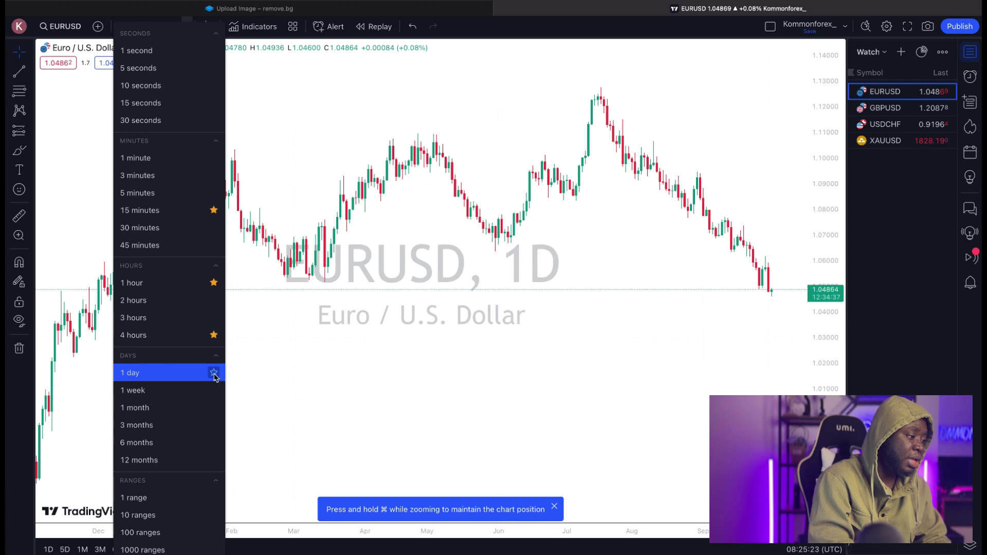
click(214, 373)
click(214, 390)
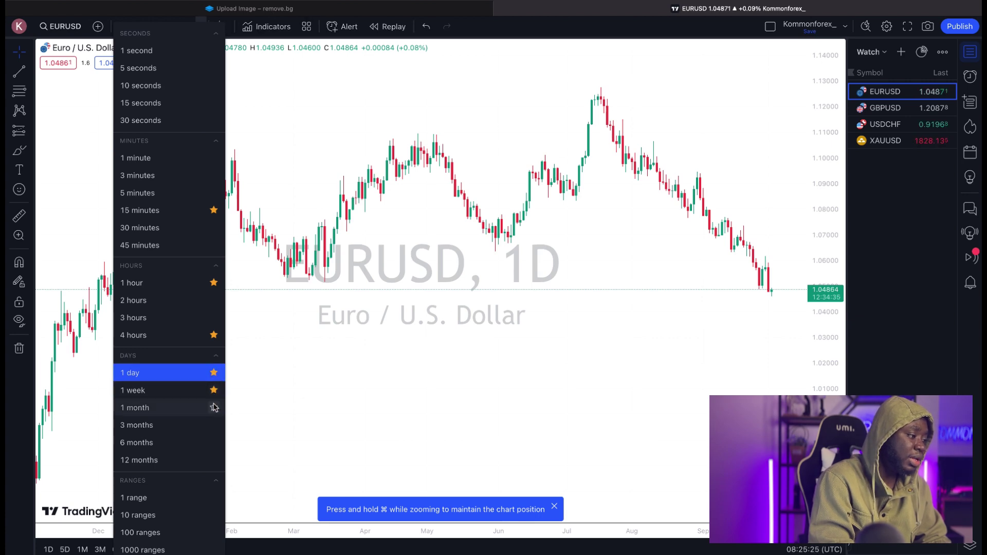
click(214, 407)
click(267, 395)
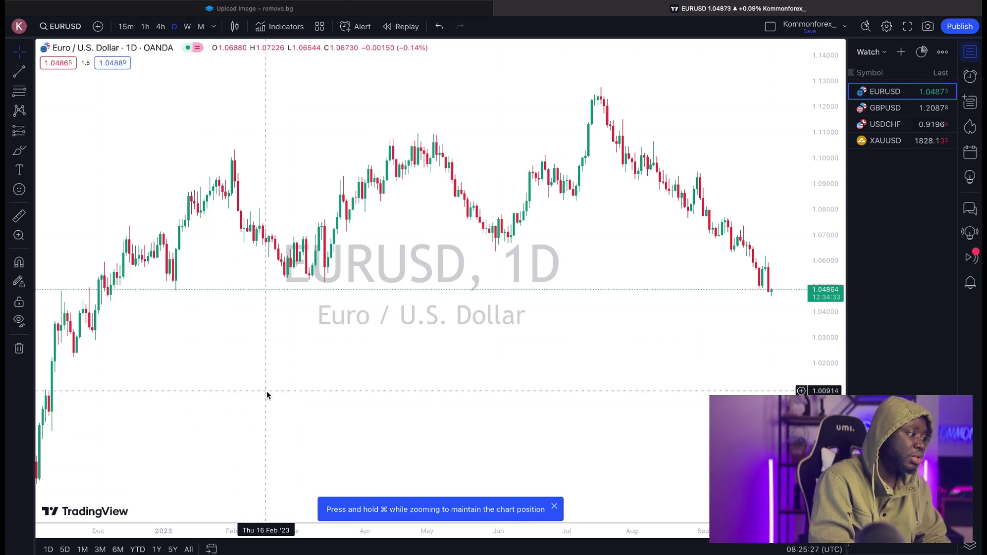
- View EURUSD on each favorite interval from 15 minutes to 1 month, ending on the 4-hour chart
click(126, 29)
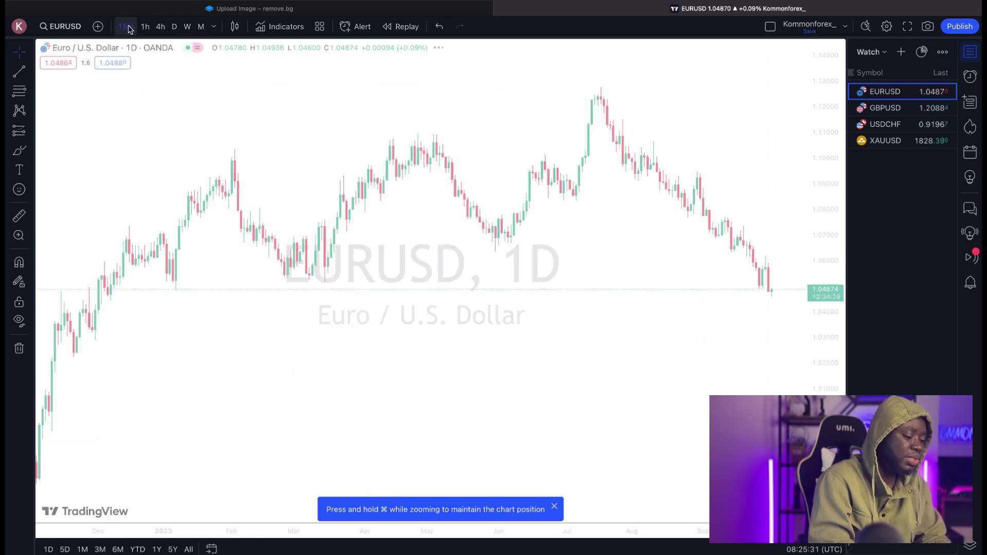
click(145, 28)
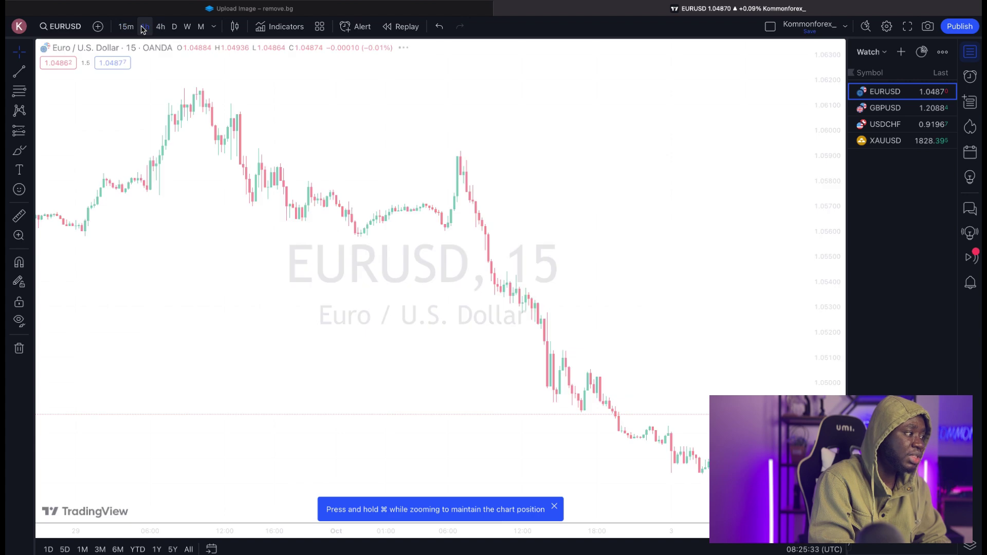
click(160, 28)
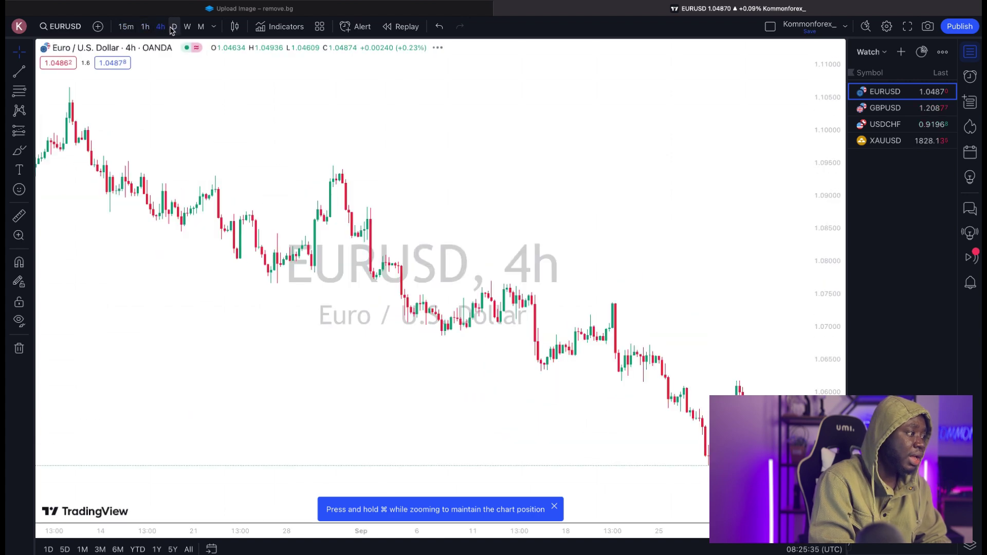
click(174, 27)
click(188, 27)
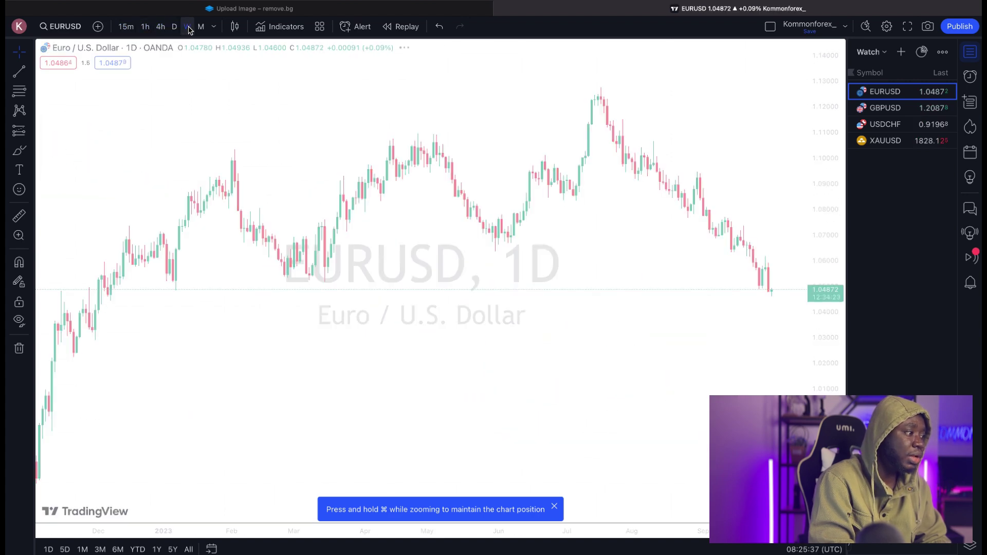
click(200, 28)
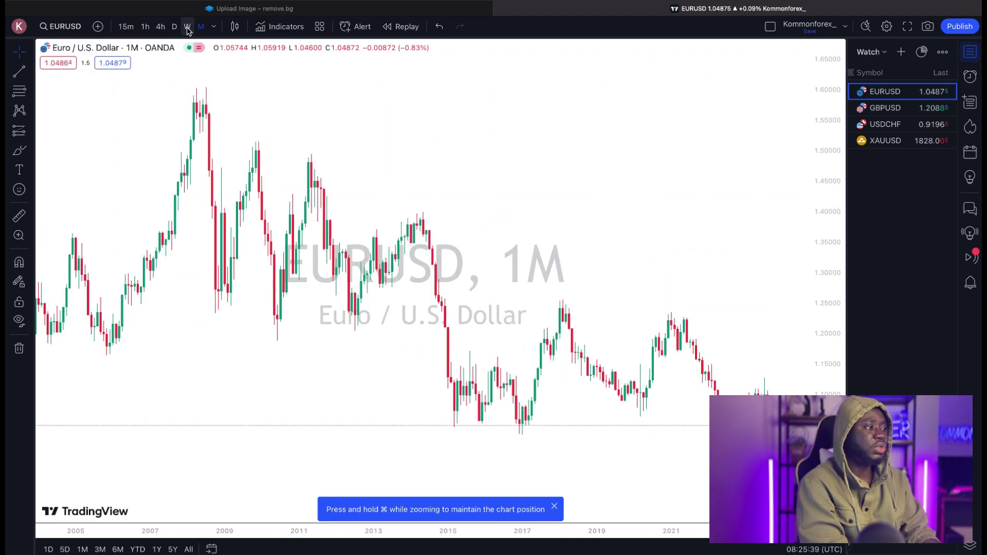
click(158, 29)
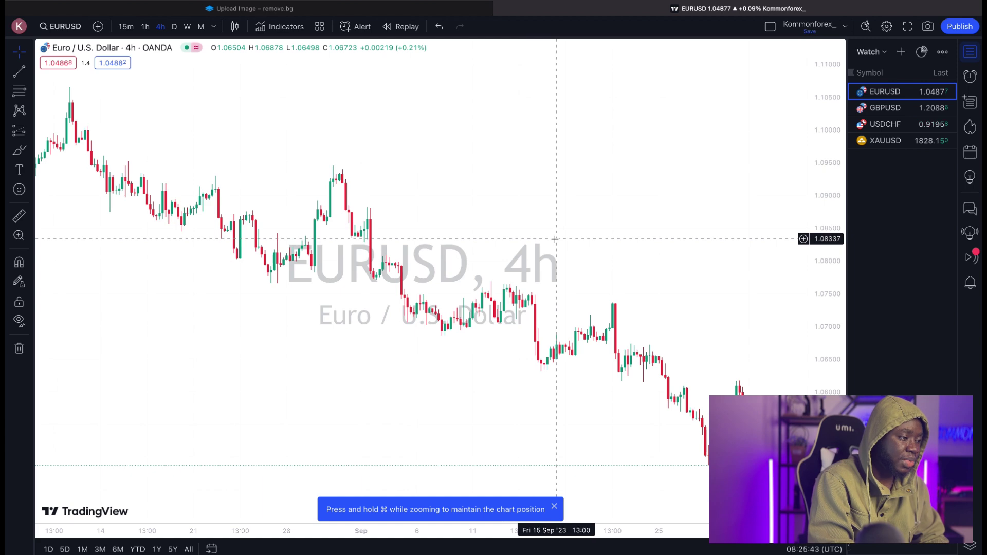
- Compress the EURUSD price scale manually and compare the chart on the 1-hour, 15-minute and 4-hour intervals
drag(555, 242, 433, 226)
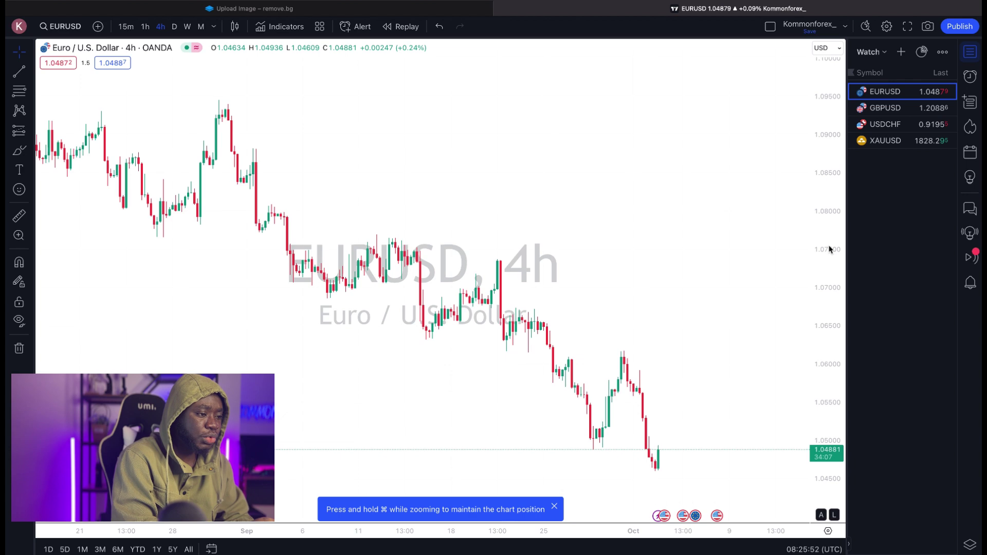
drag(828, 232, 829, 266)
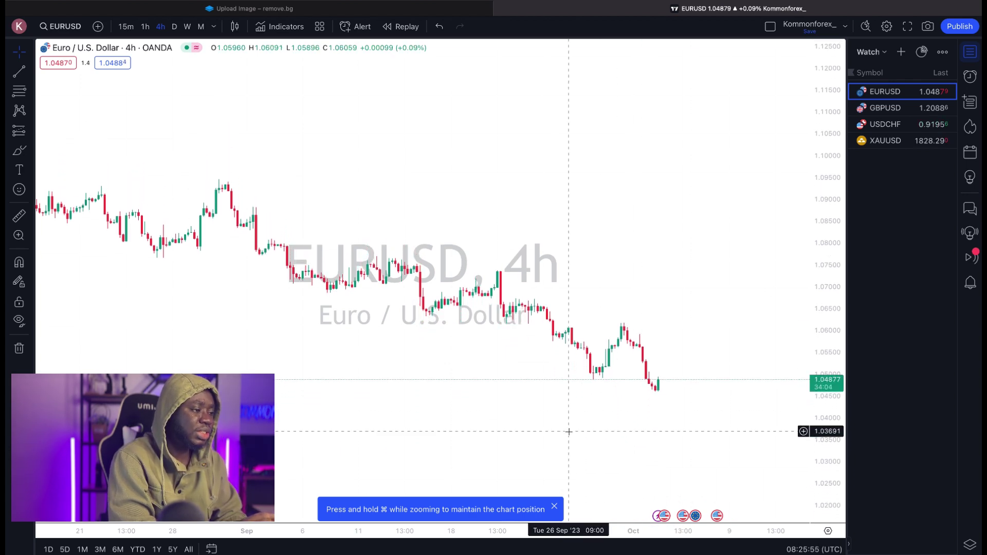
scroll(569, 431, down, 6)
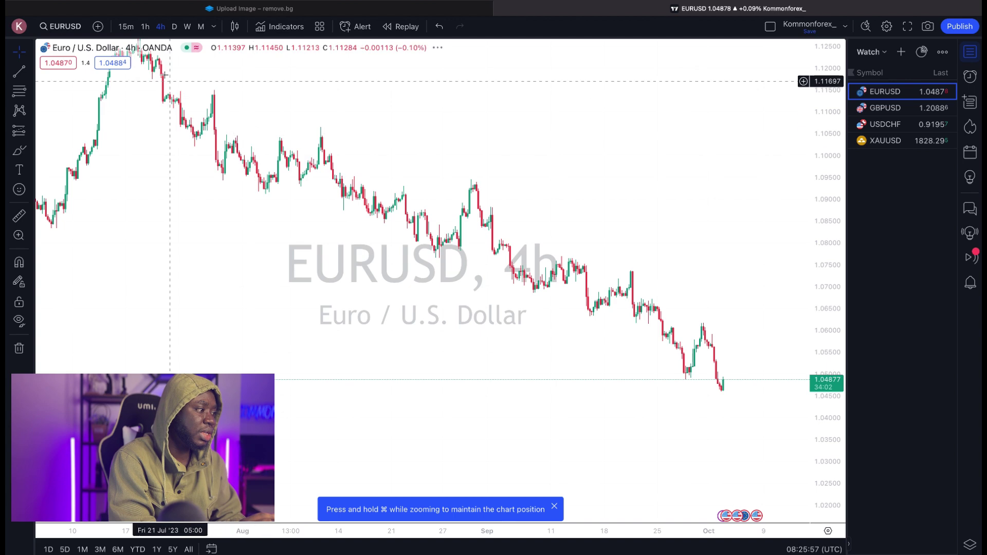
click(145, 27)
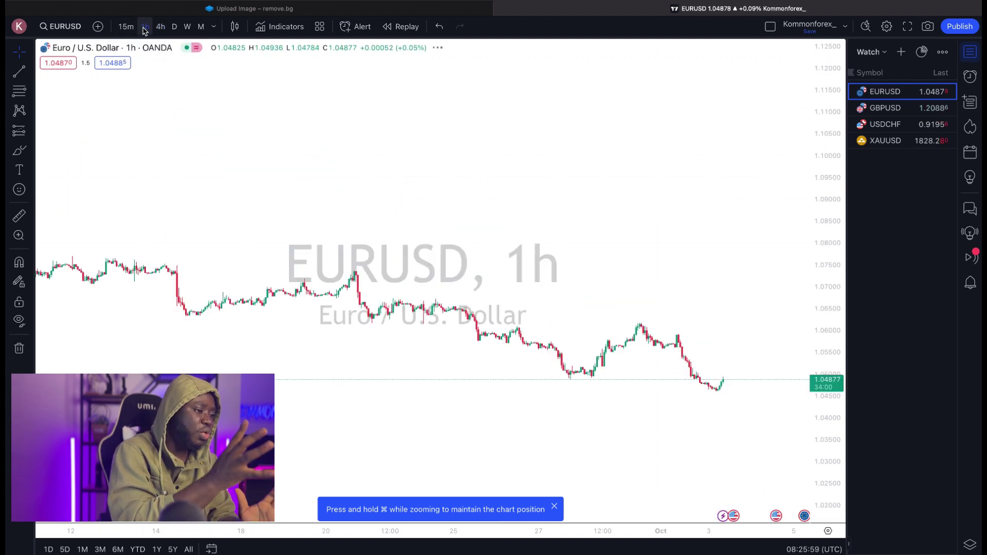
click(127, 27)
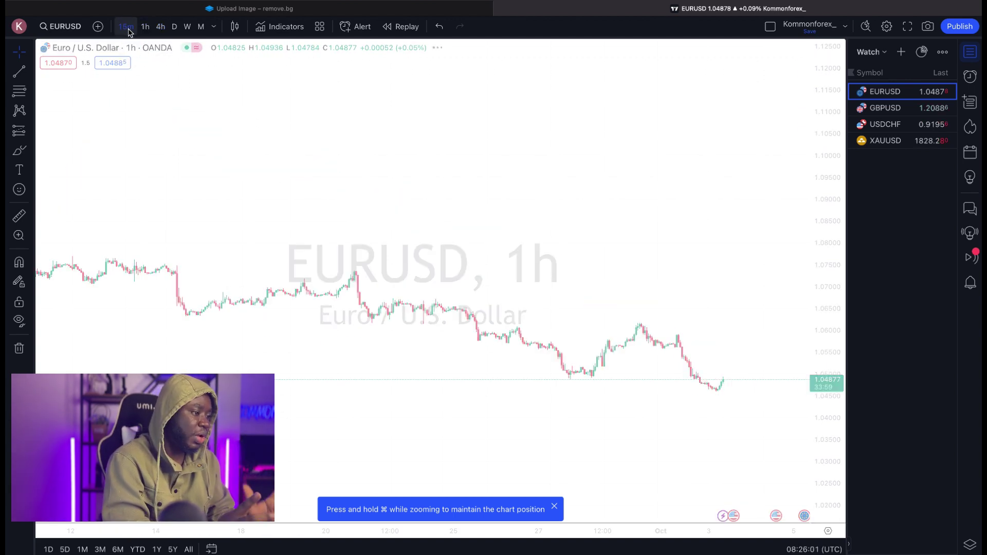
click(160, 27)
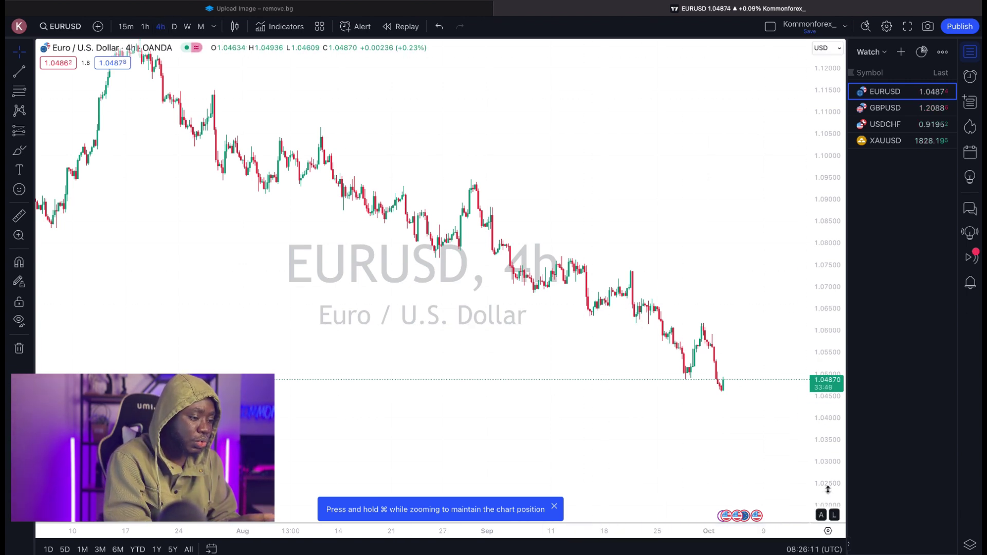
- Turn on automatic price scaling for the EURUSD chart and check it on the daily interval
click(823, 517)
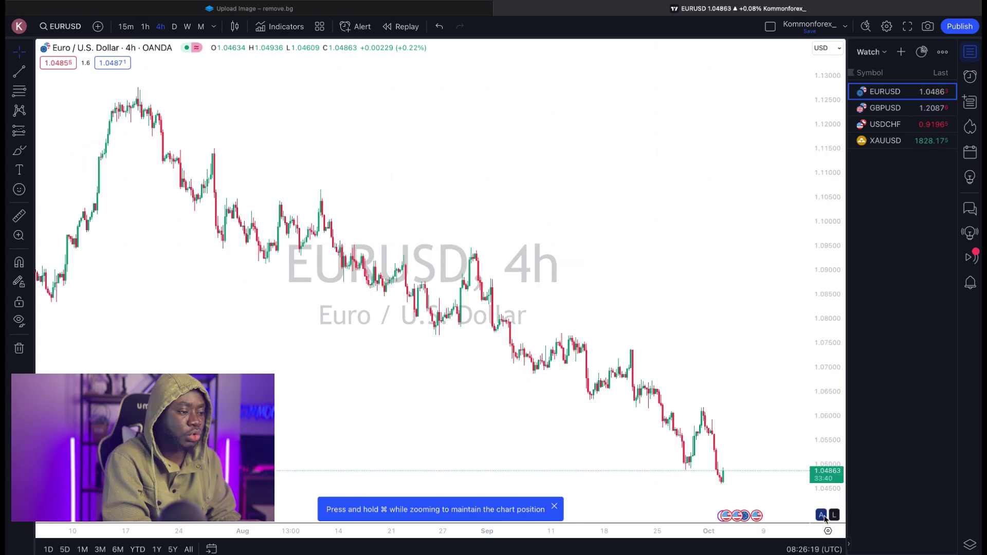
click(174, 27)
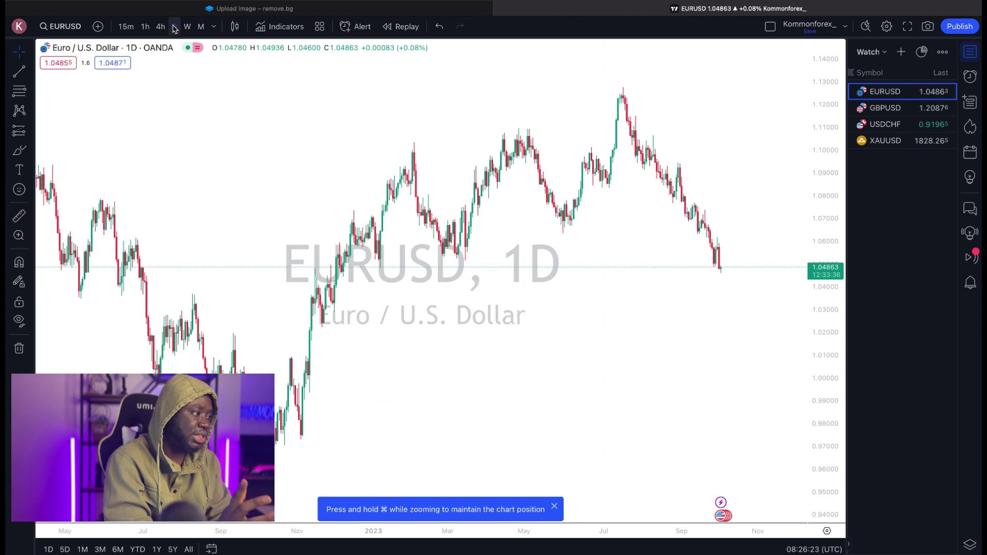
- View EURUSD on the 1-hour interval and return to the 4-hour chart
click(161, 28)
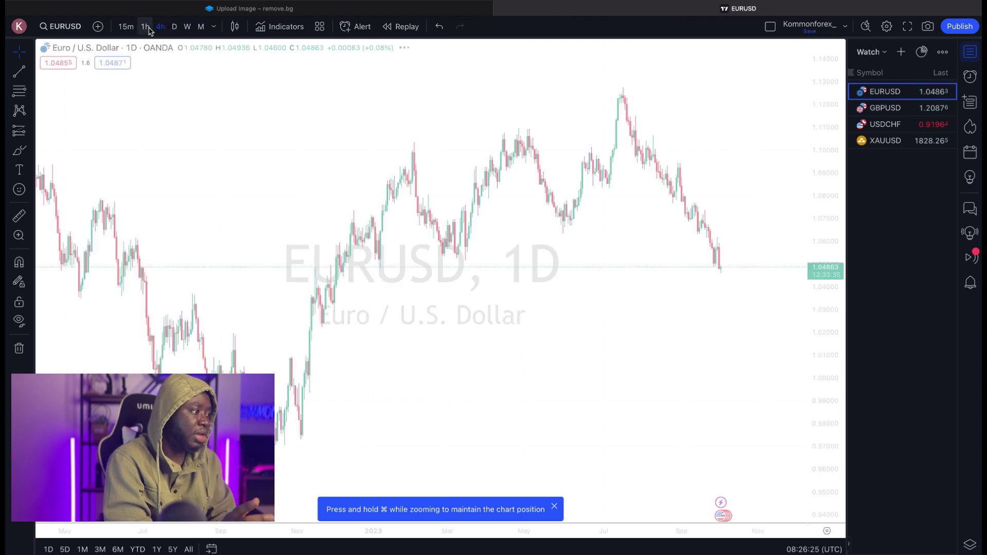
click(146, 31)
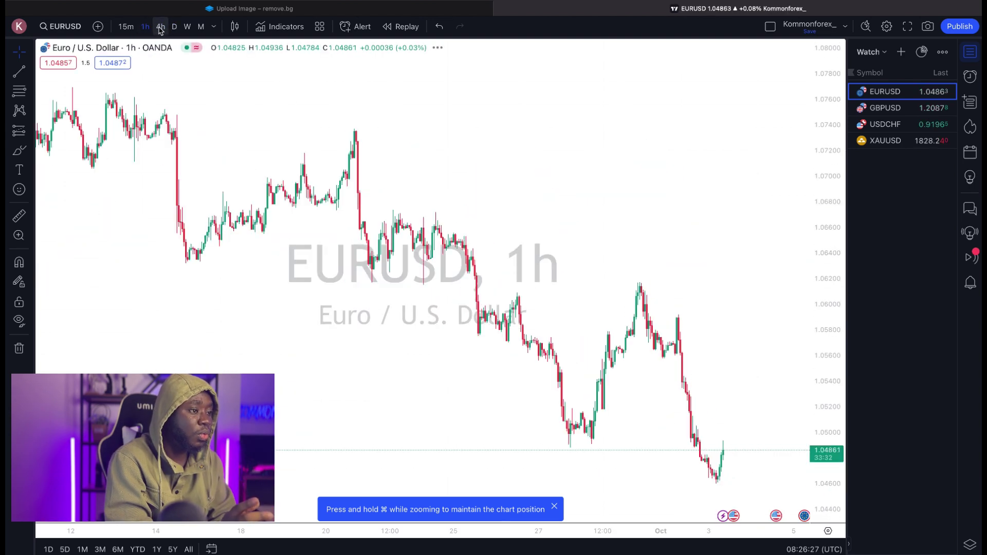
click(161, 29)
- Compress the EURUSD 4-hour price scale manually, check it against the daily interval, and stretch the 4-hour scale again
right_click(832, 266)
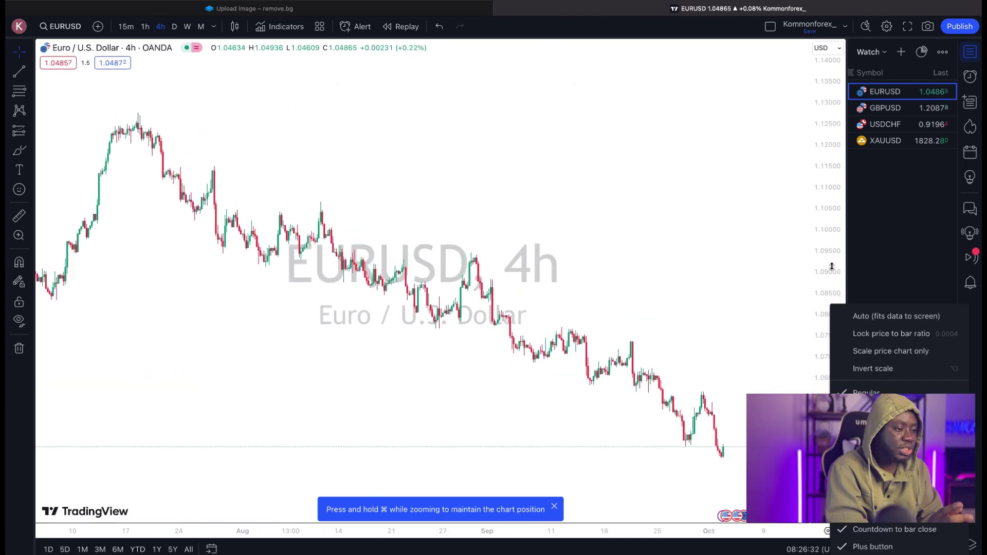
scroll(833, 267, down, 5)
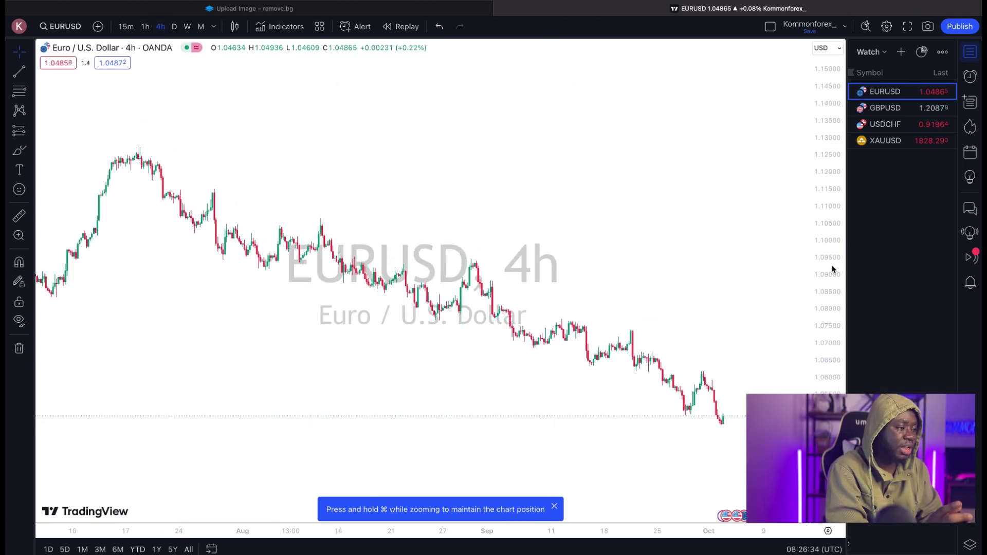
scroll(832, 269, down, 3)
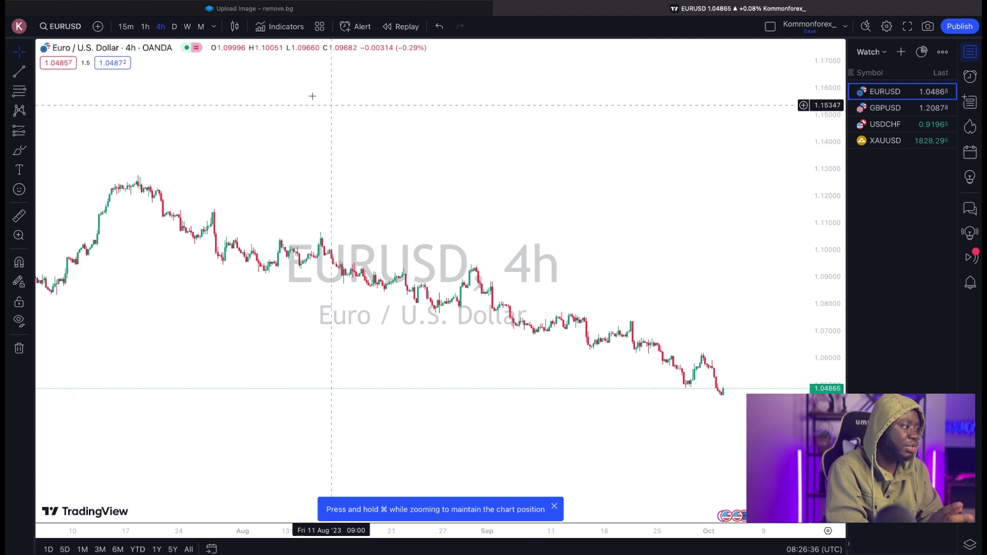
click(174, 26)
click(160, 27)
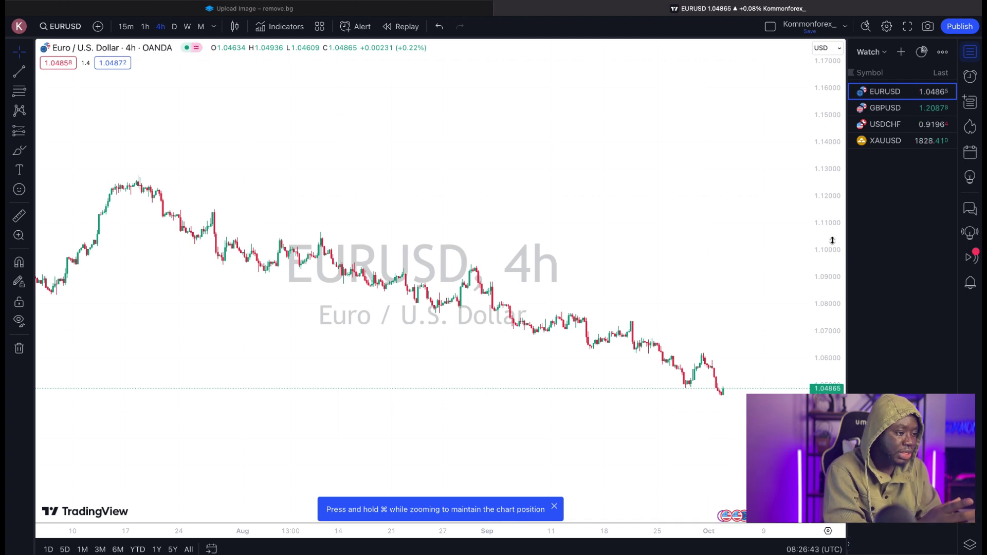
scroll(833, 243, up, 3)
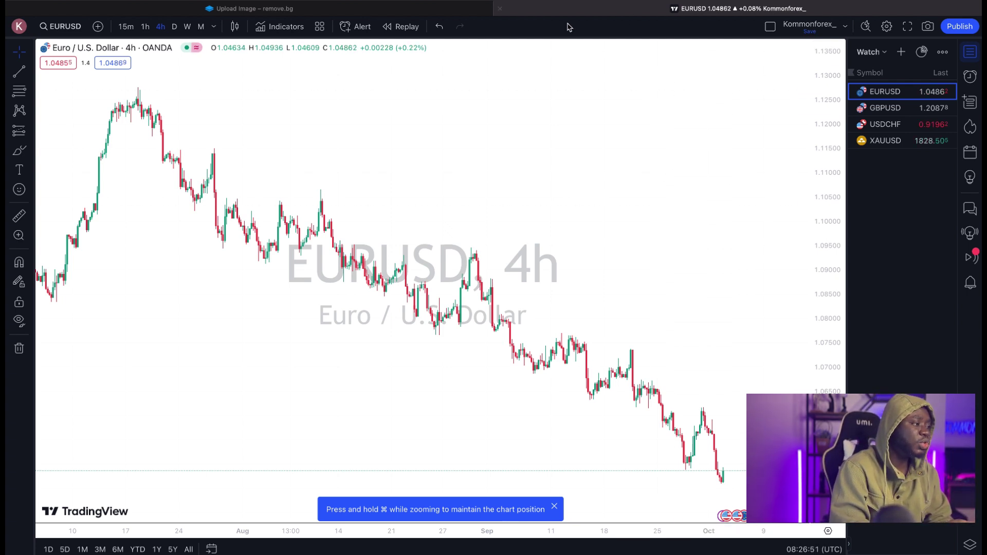
- Mark the Advance Decline Line as a favorite indicator and close the indicator list
click(234, 31)
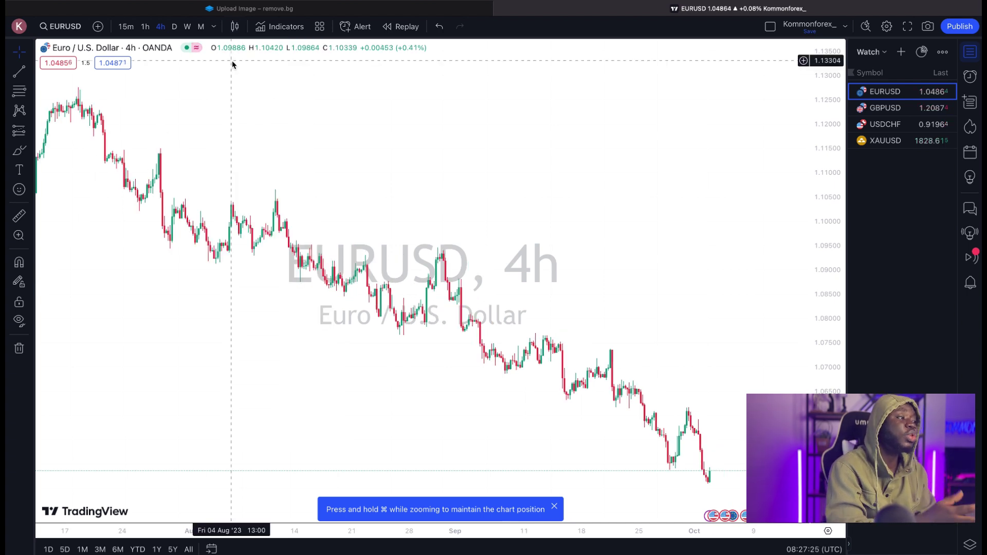
click(278, 29)
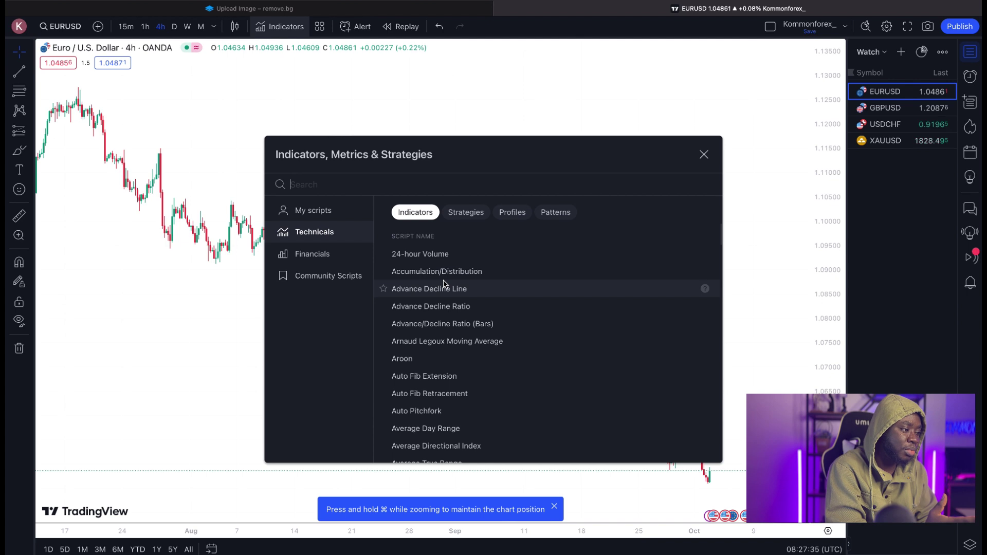
click(383, 289)
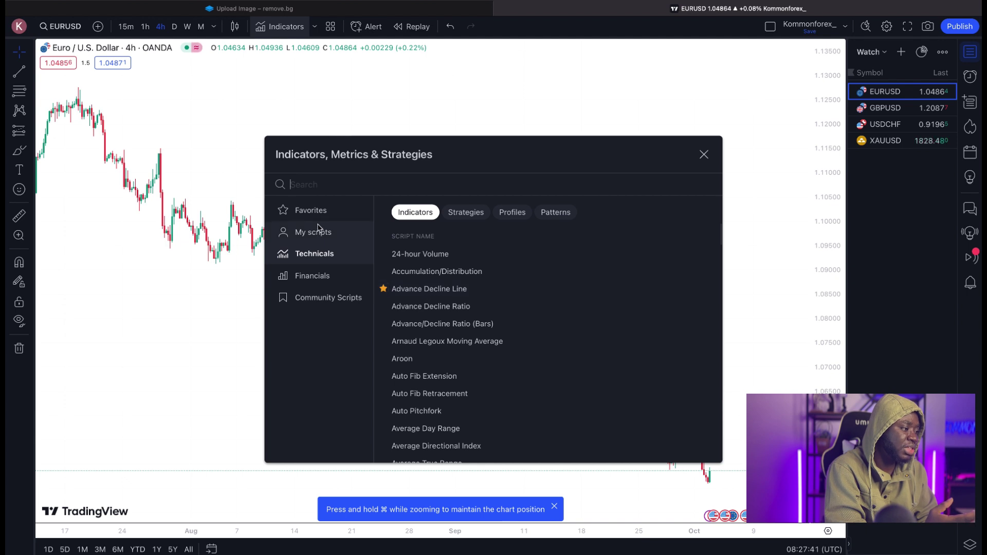
key(Escape)
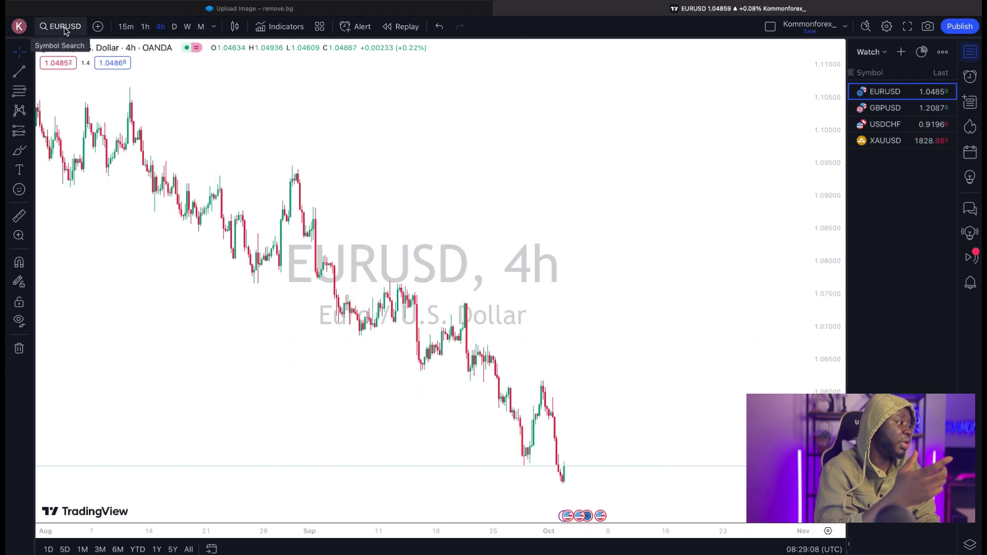
- Look at the EURUSD listings in the symbol search and close it without changing the symbol
click(62, 26)
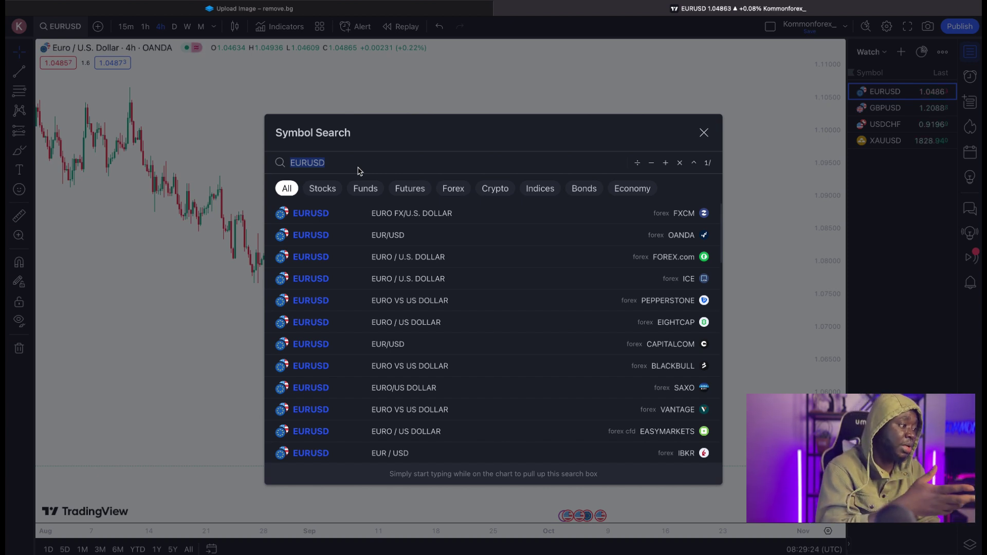
click(703, 133)
- Show and hide the watchlist, and look at the alerts list before closing it
click(970, 55)
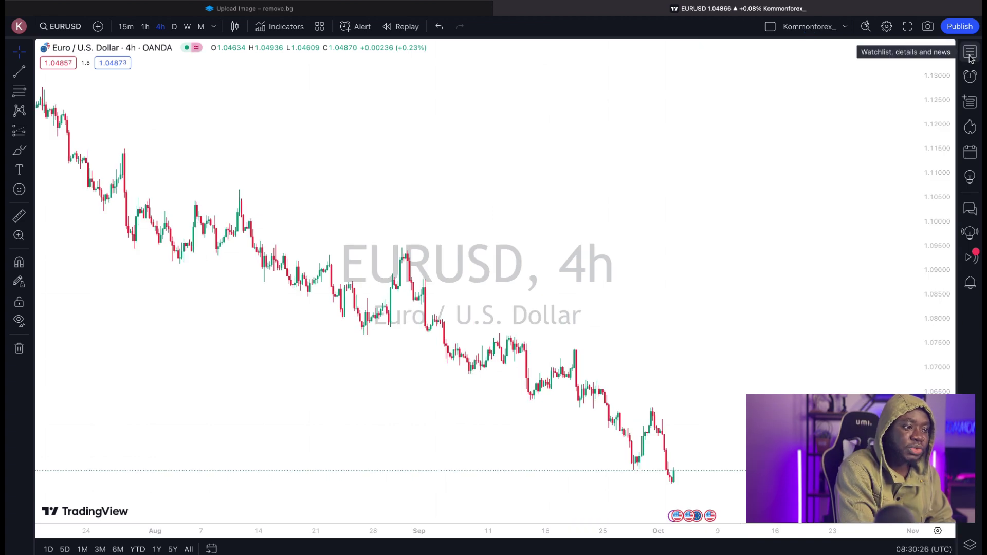
click(970, 53)
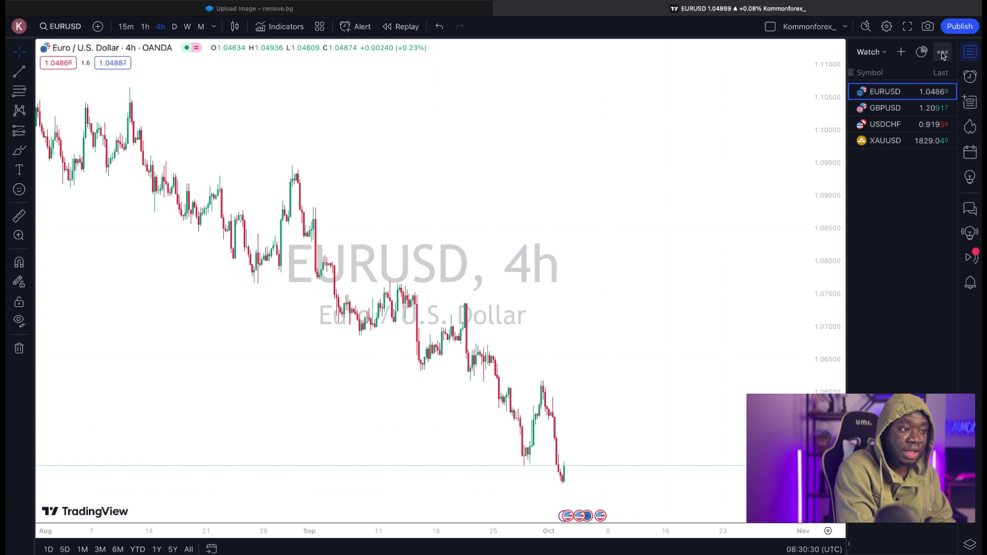
click(970, 54)
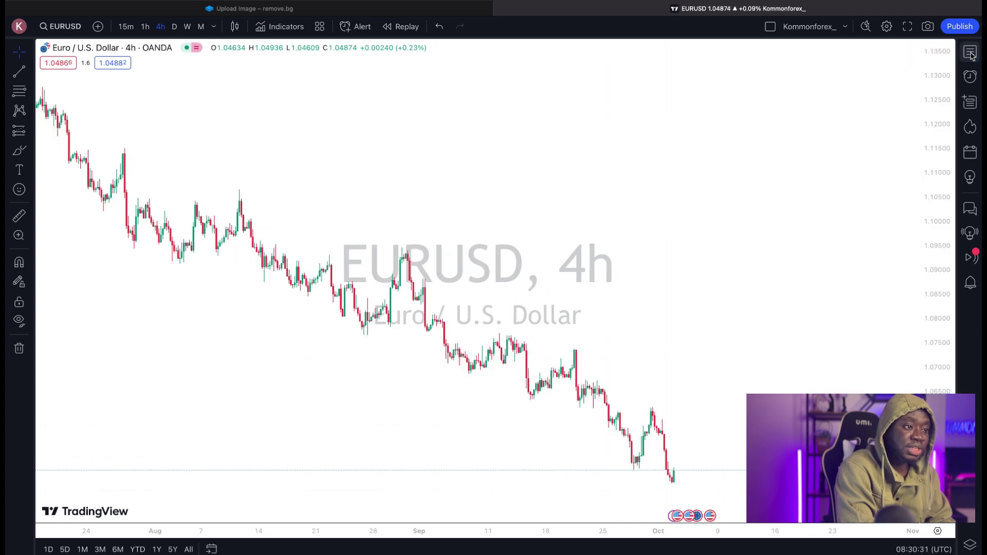
click(967, 78)
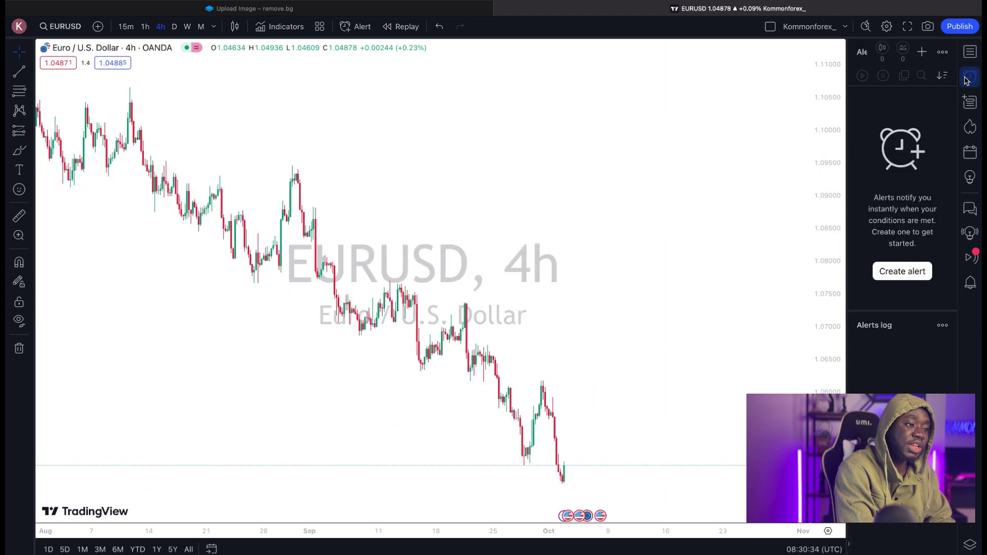
click(967, 79)
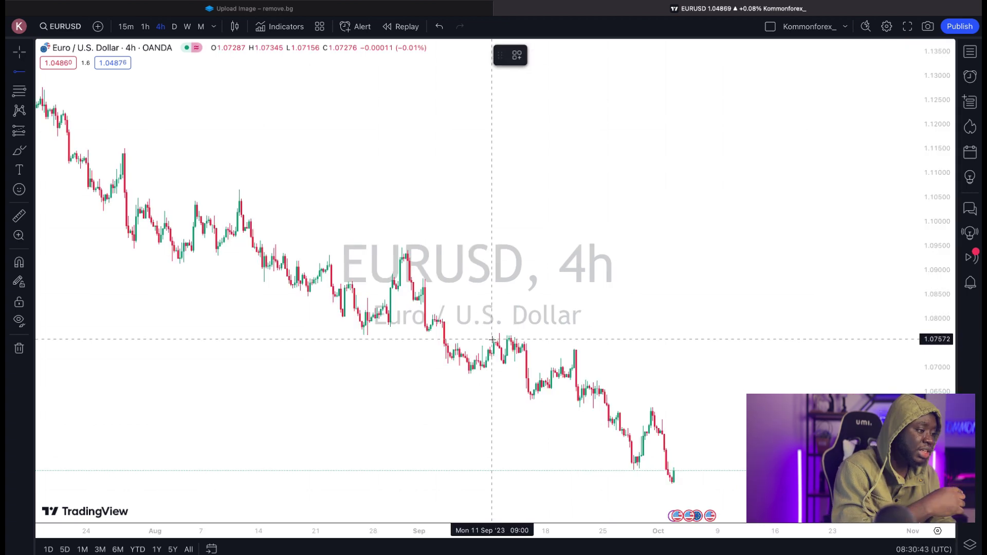
- Draw a horizontal ray at 1.07572 from 11 Sep '23, create a crossing alert named "buy" on it, and show the alerts list
key(alt+j)
click(638, 56)
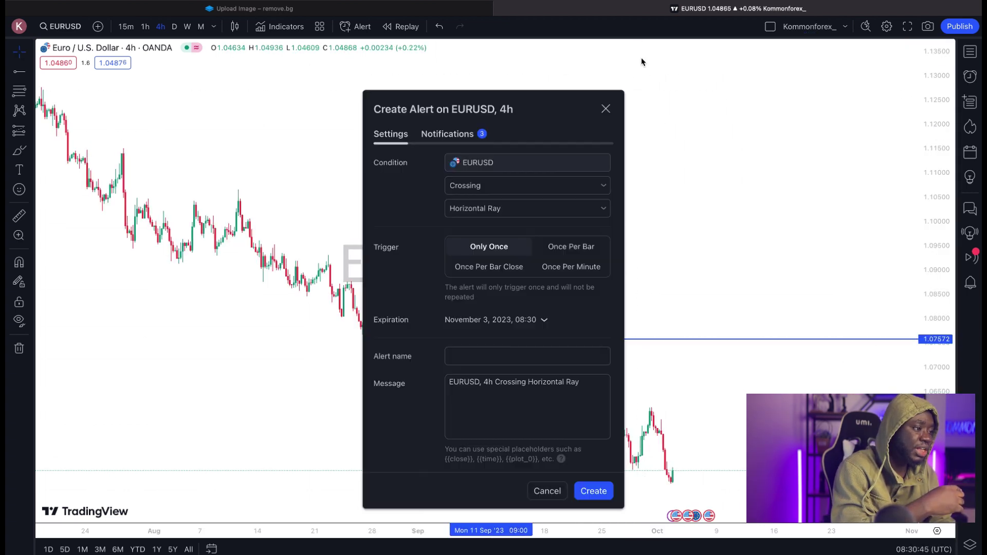
click(492, 356)
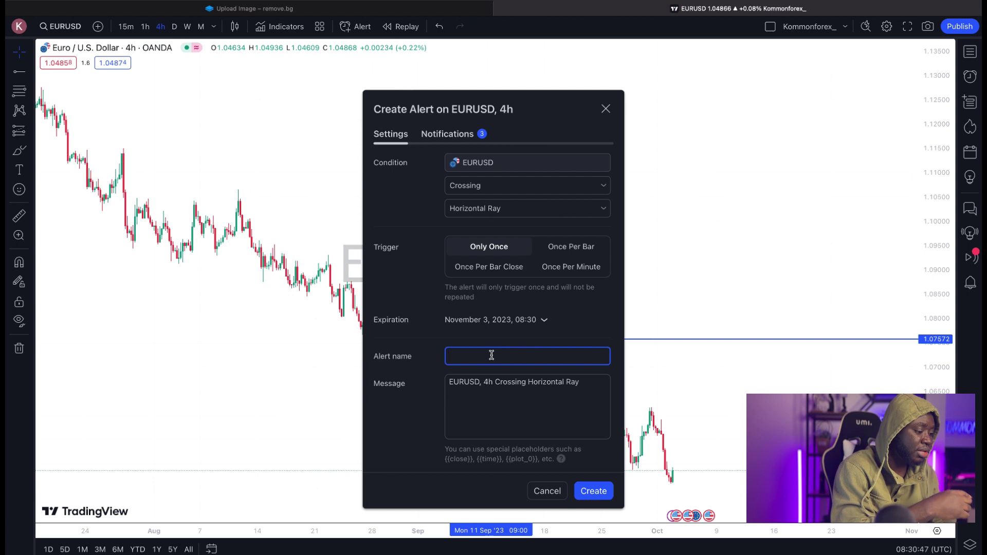
text(buy)
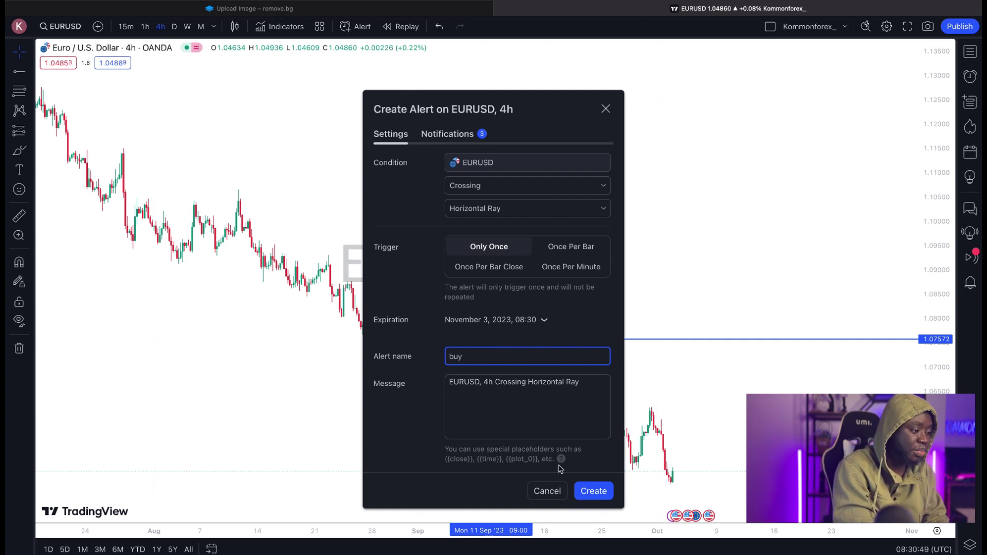
click(596, 491)
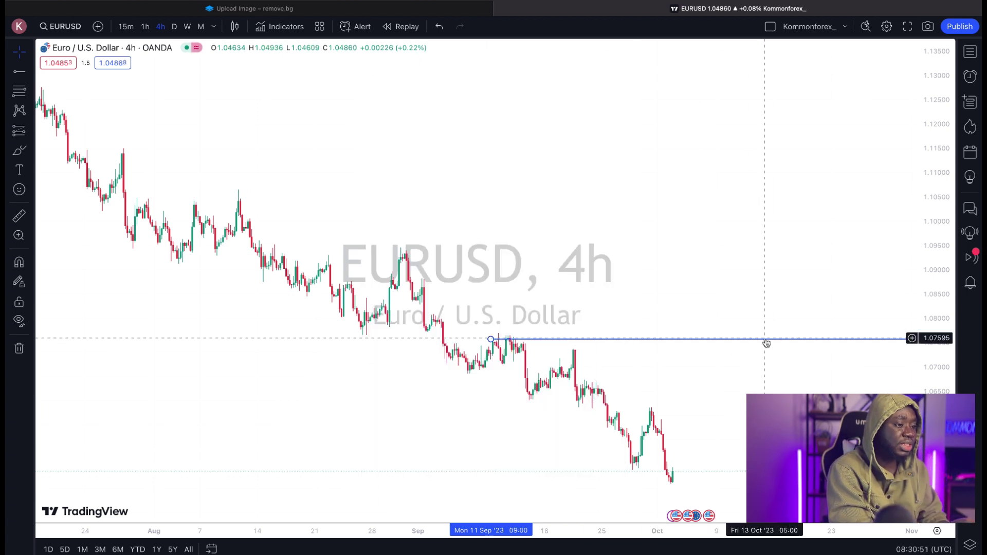
click(970, 76)
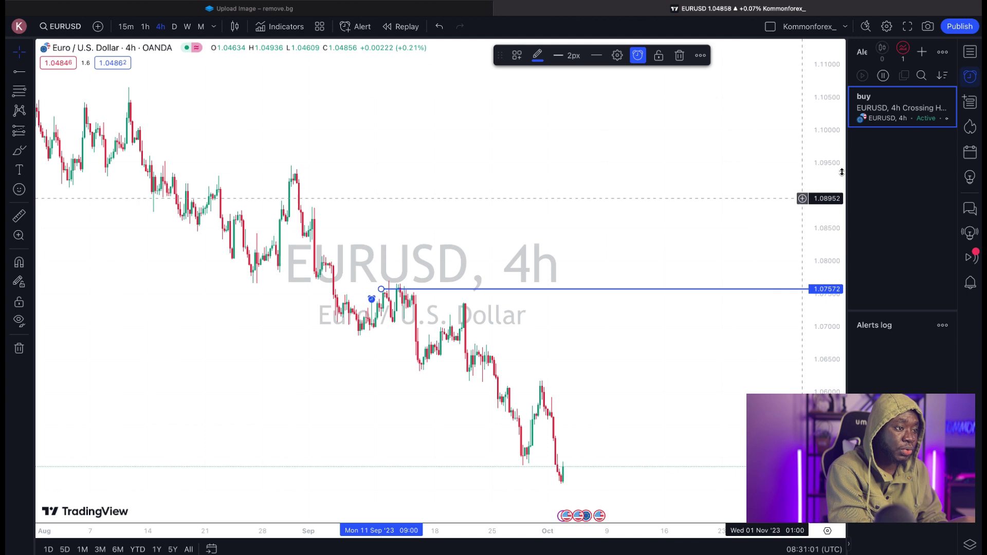
- Delete the "buy" alert together with its horizontal ray on the EURUSD chart
key(Delete)
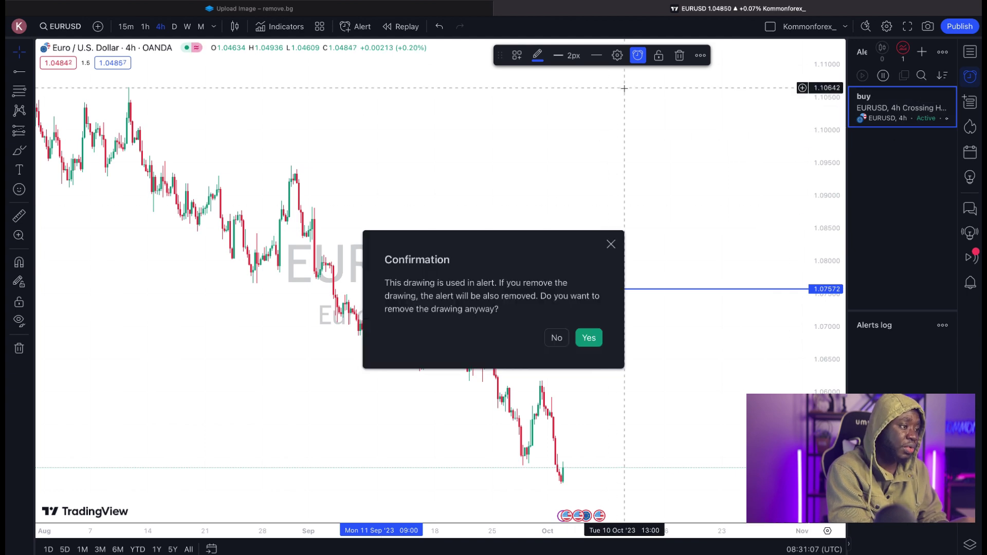
click(638, 56)
click(637, 57)
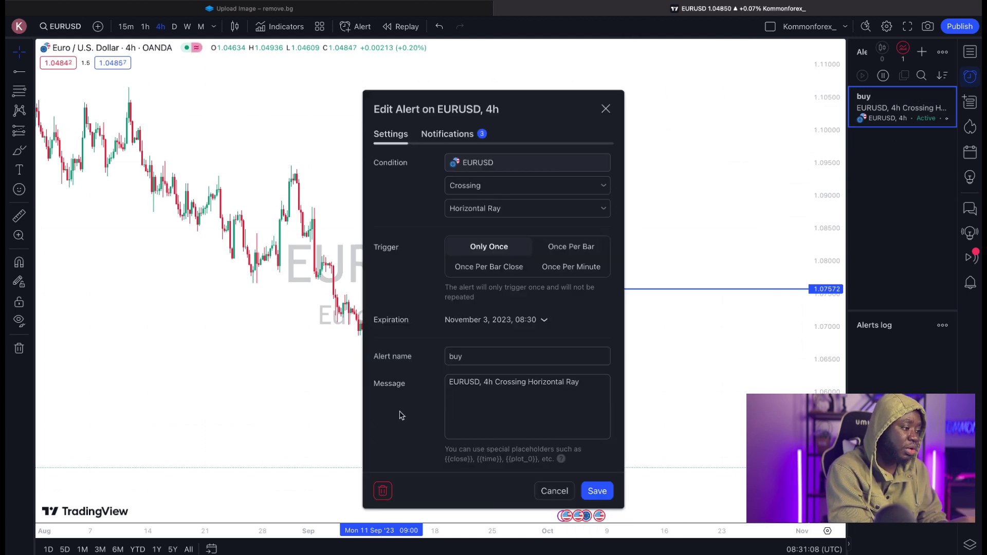
click(383, 491)
click(588, 324)
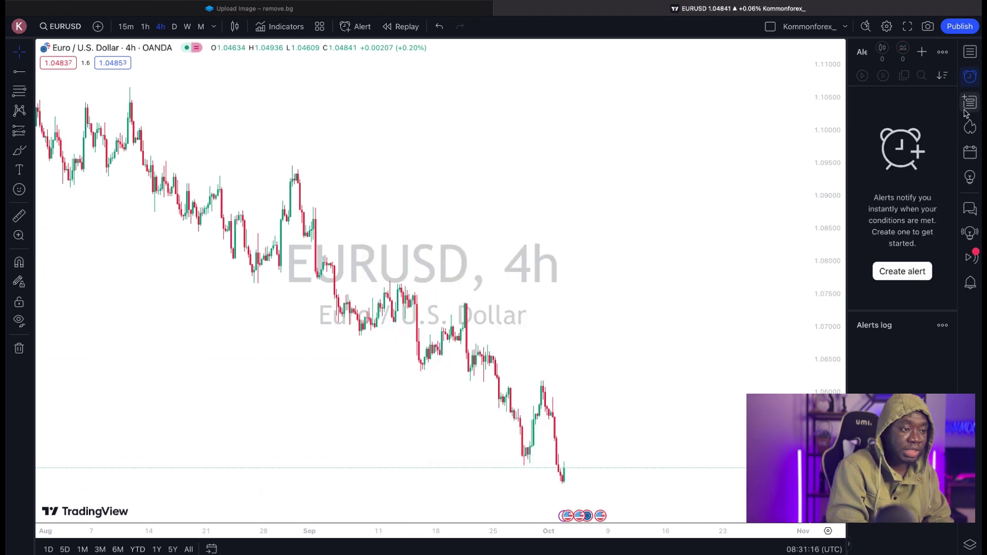
- Look through the other side panels, including the economic and earnings calendars, and bring back the watchlist
click(969, 103)
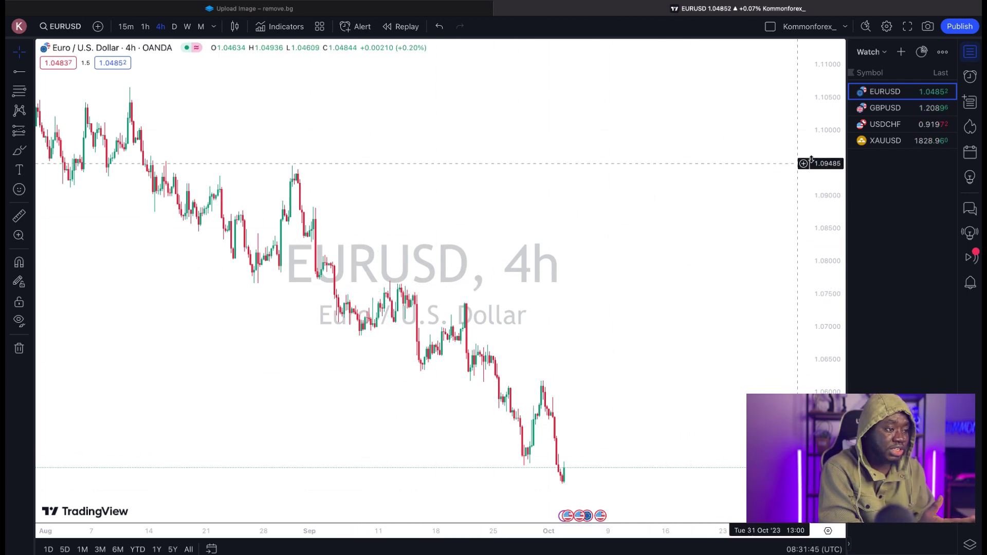
click(972, 102)
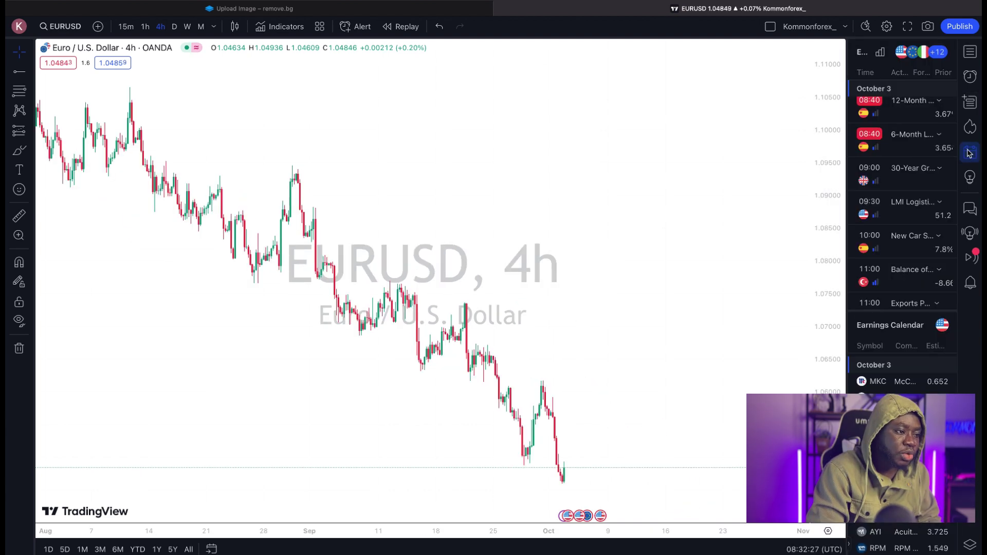
click(969, 152)
click(969, 152)
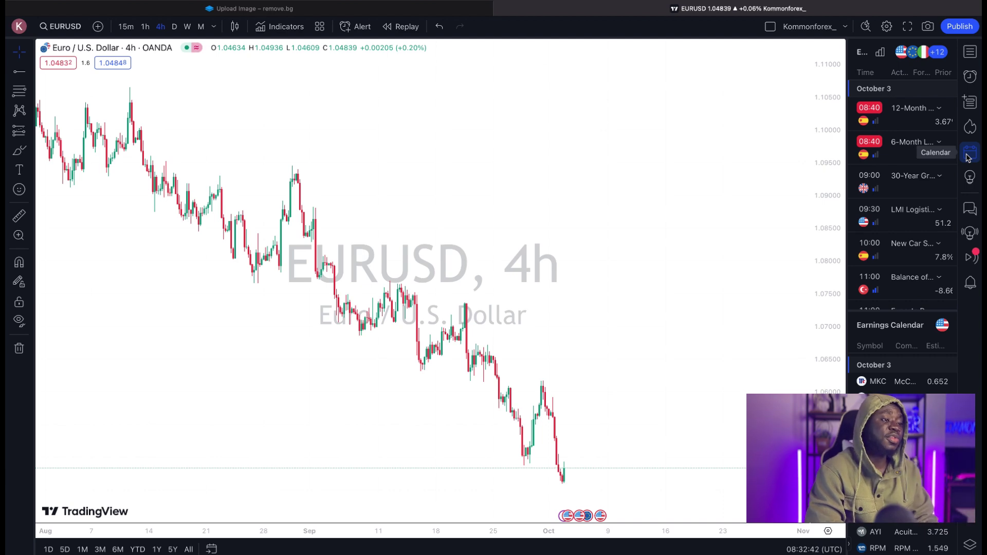
click(968, 156)
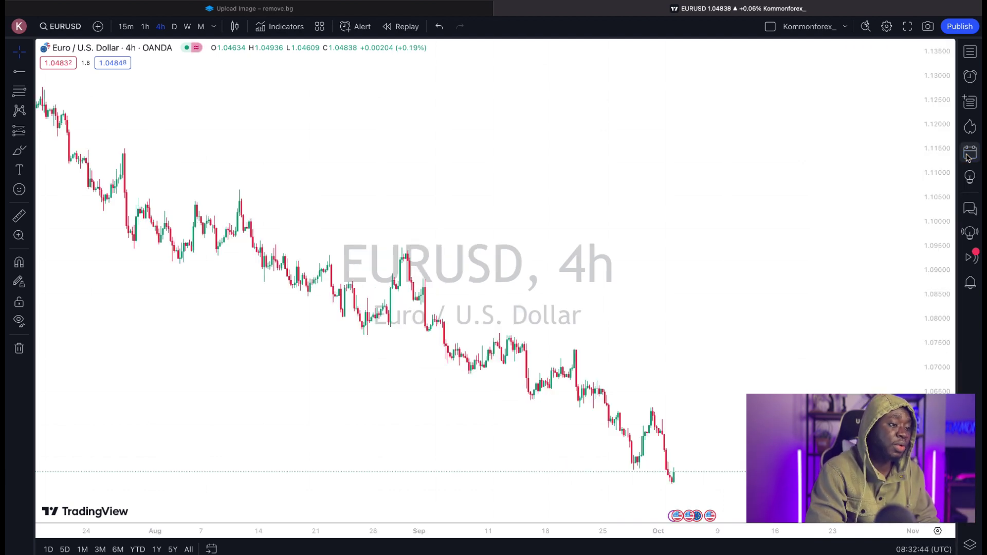
click(970, 52)
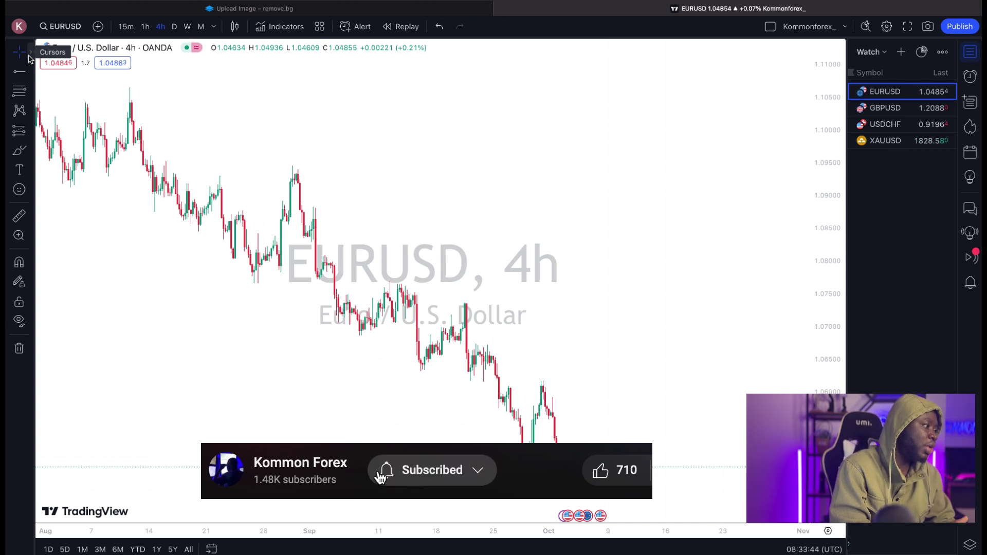
- Add the Trend Line, Horizontal Line and Horizontal Ray tools to the favorite drawing tools
click(29, 55)
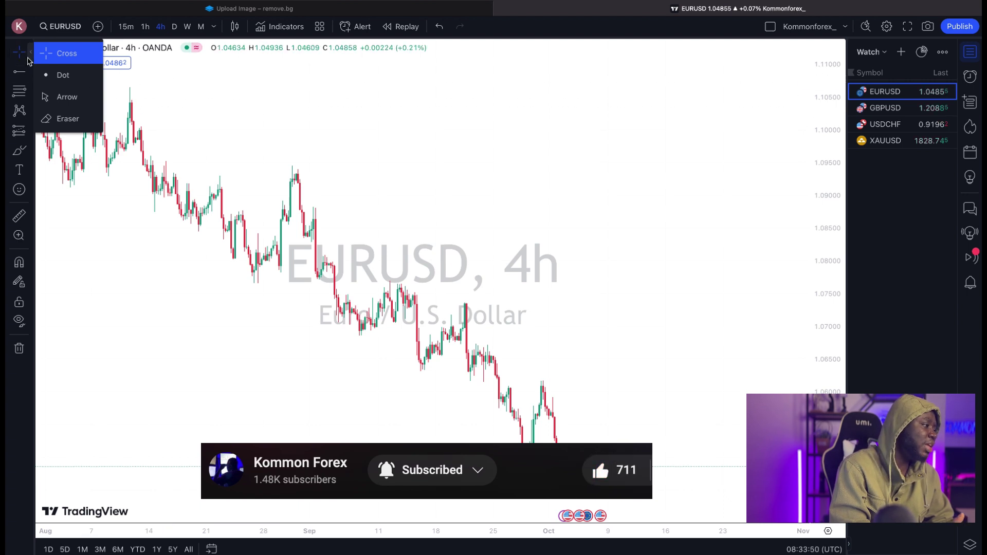
click(32, 72)
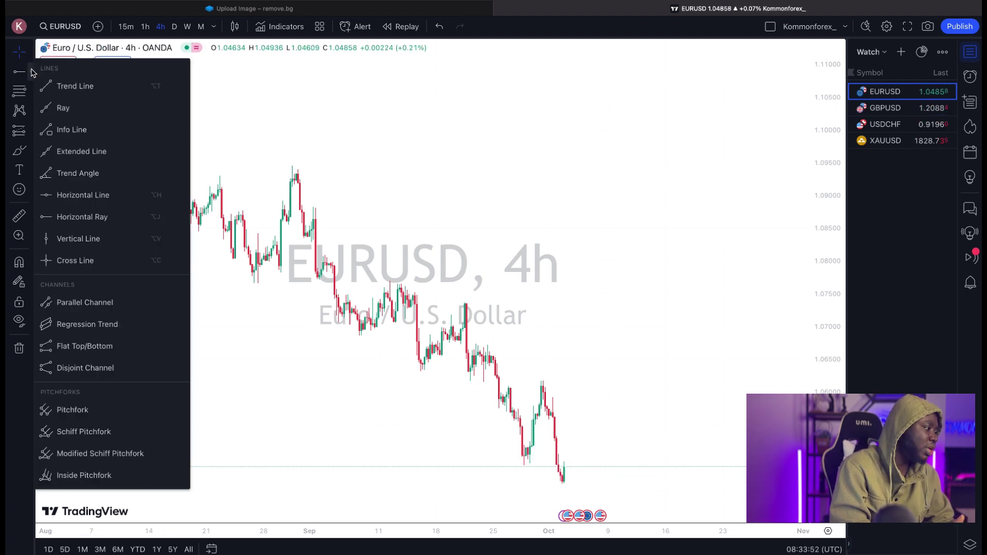
click(180, 87)
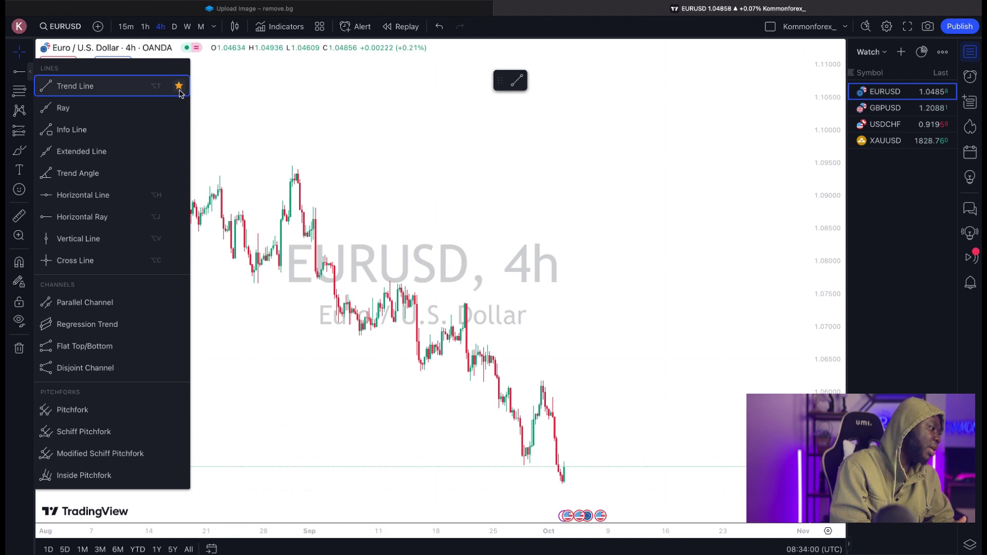
click(180, 196)
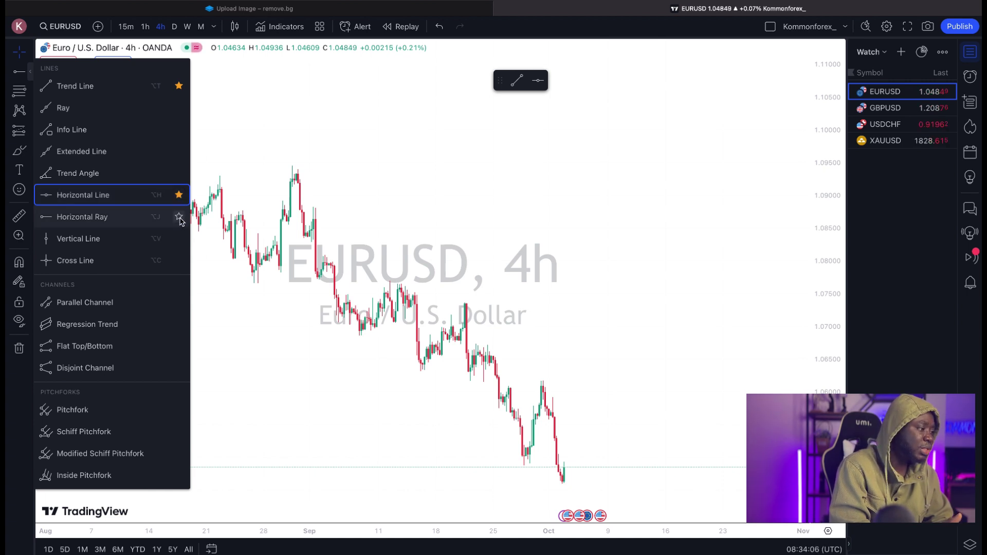
click(180, 218)
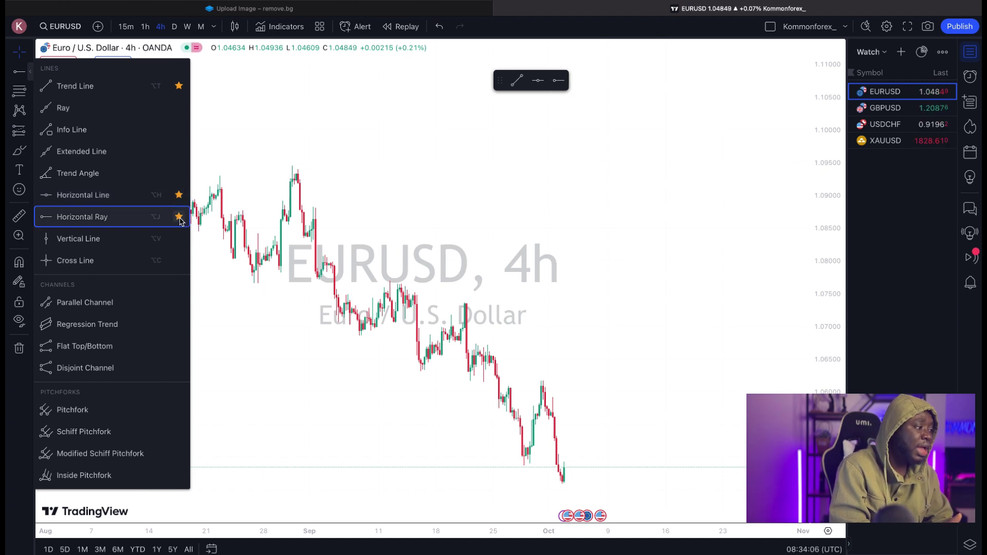
- Add the Parallel Channel and Fib Retracement tools to the favorite drawing tools
click(178, 303)
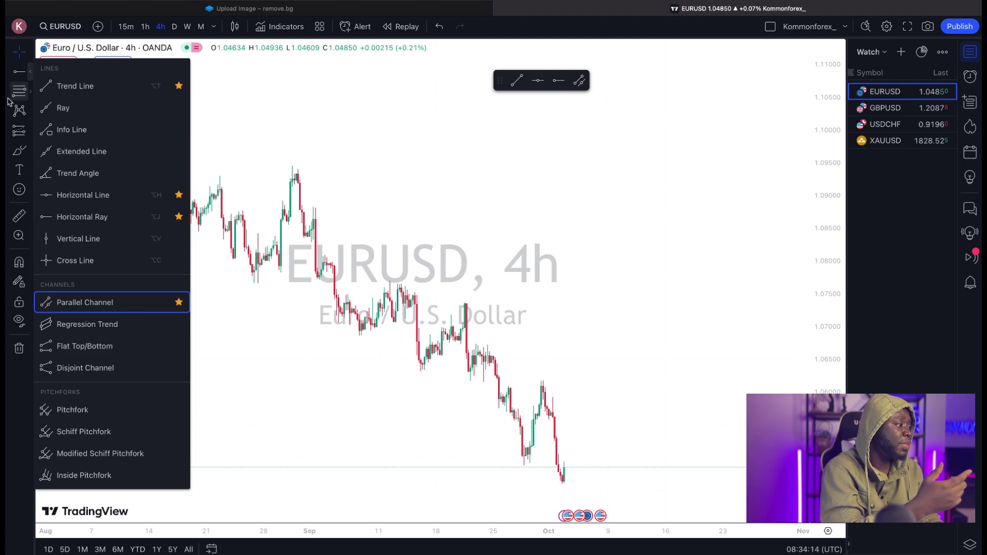
click(30, 93)
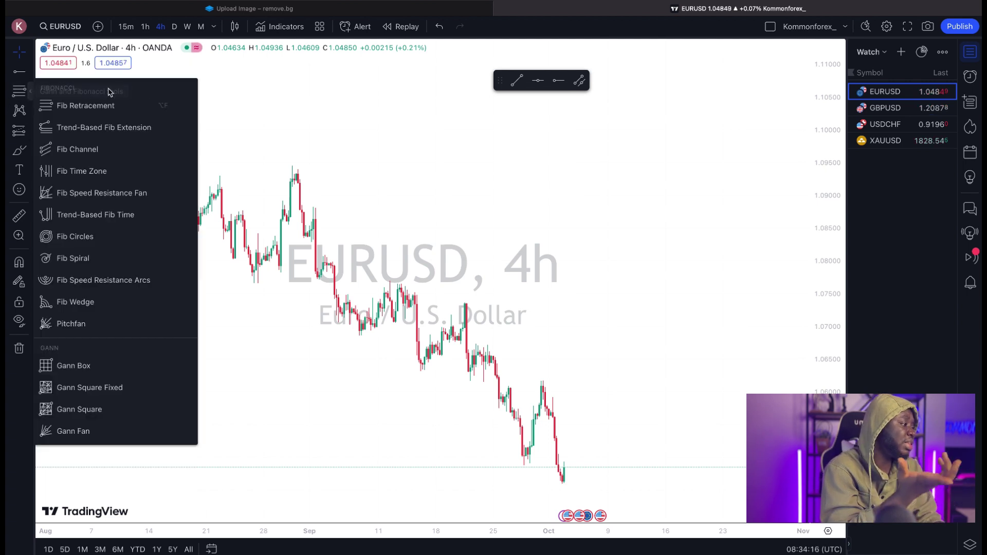
click(186, 106)
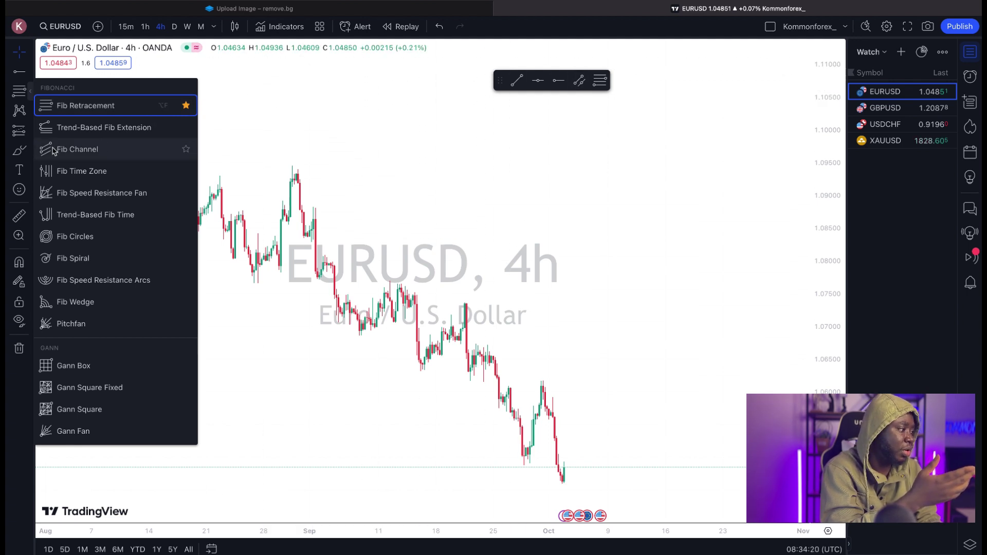
- Add the Long Position, Short Position, Price Range, Date Range and Ghost Feed tools to the favorite drawing tools
click(28, 116)
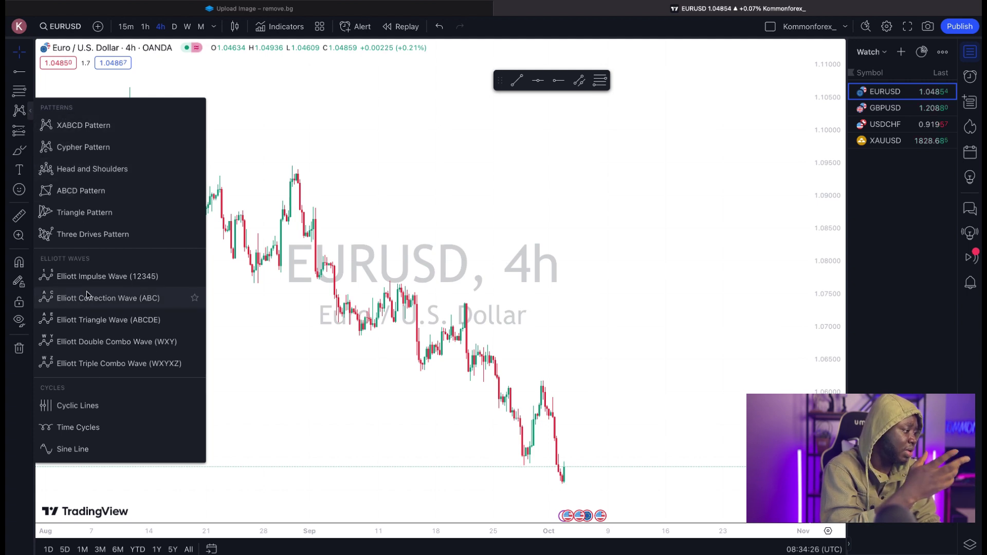
click(30, 134)
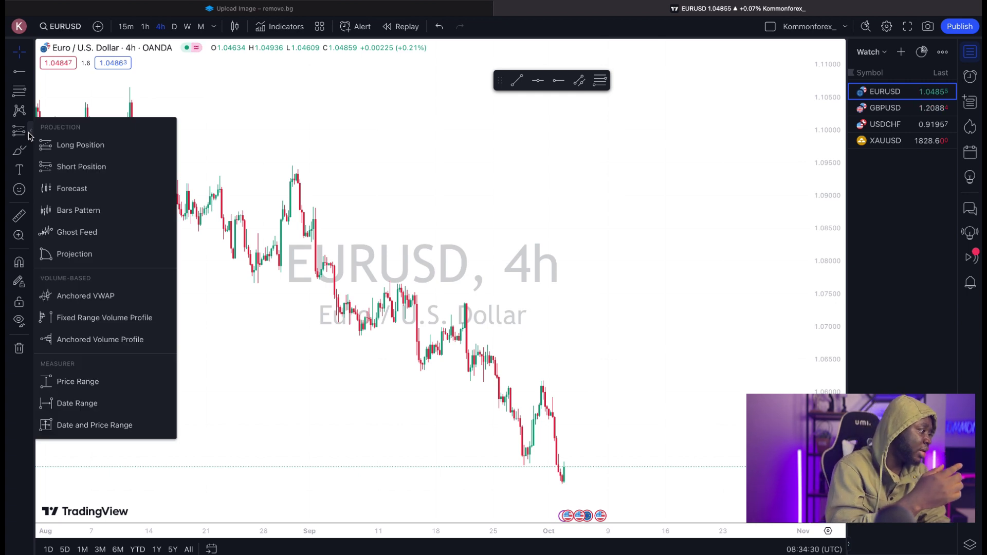
click(165, 146)
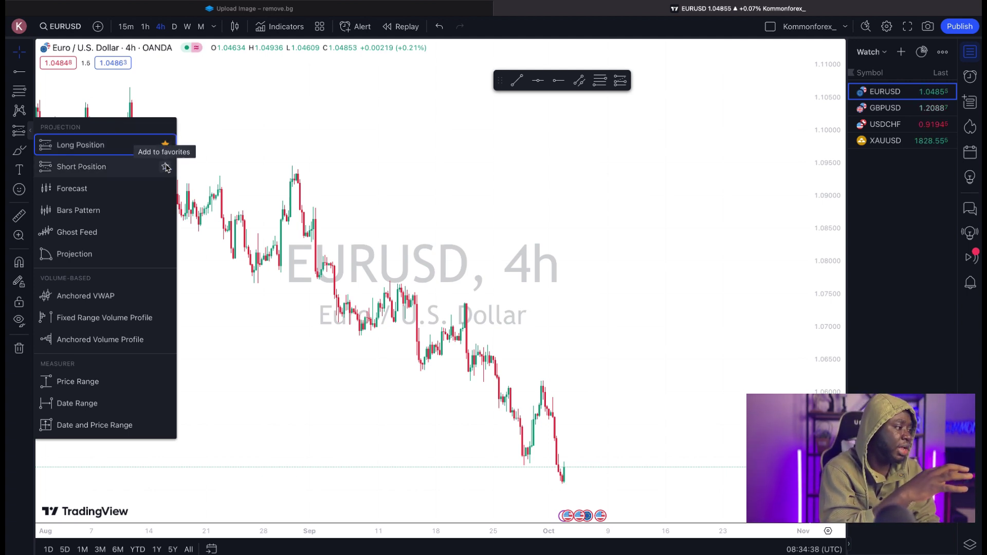
click(165, 169)
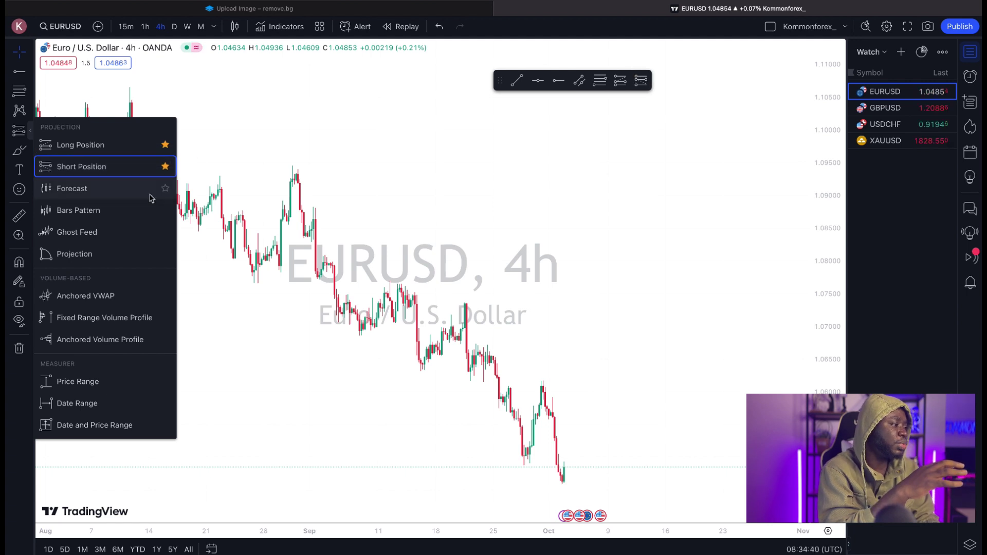
click(165, 382)
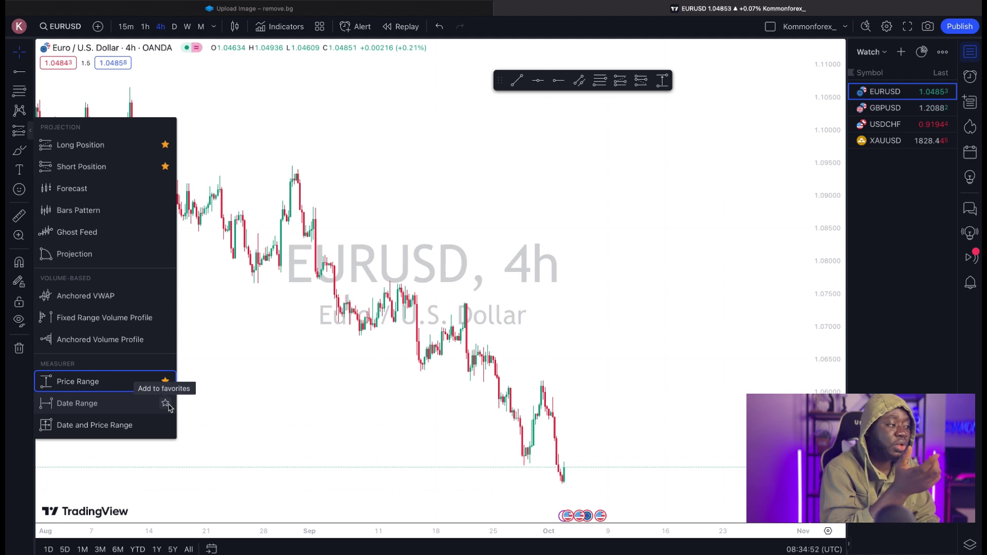
click(165, 404)
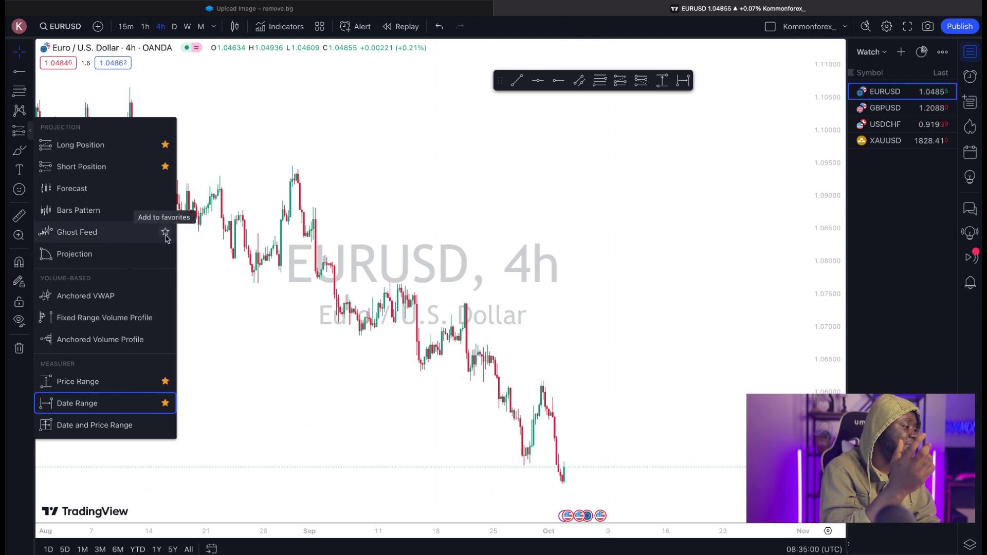
click(165, 235)
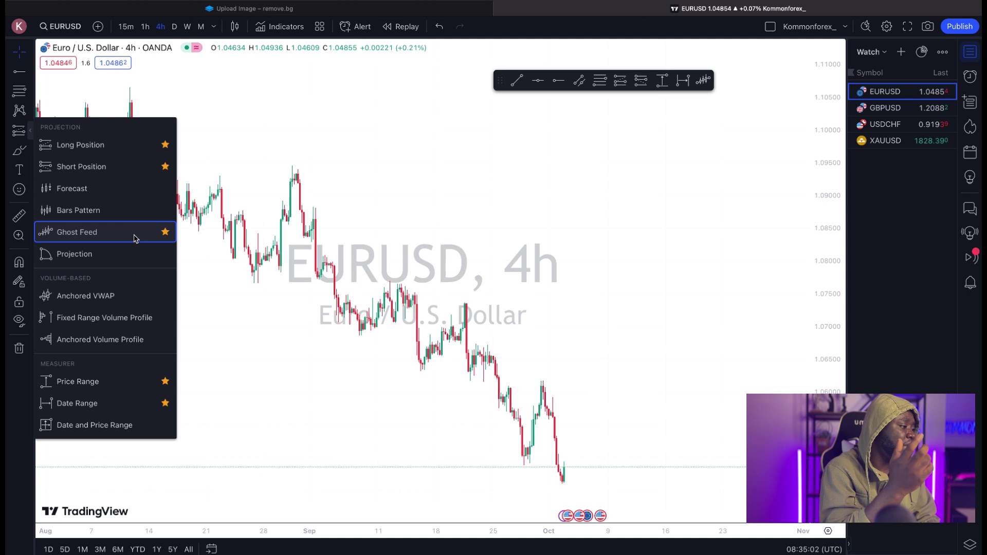
- Draw a Ghost Feed rising from the latest EURUSD candle on 3 Oct '23 and ending at about 1.0619 on 12 Oct '23
click(135, 233)
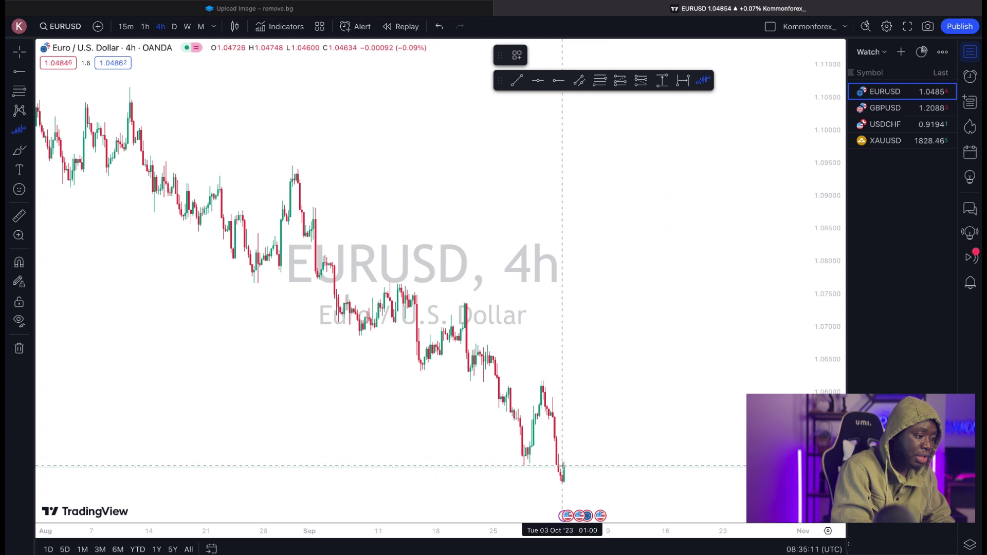
click(566, 466)
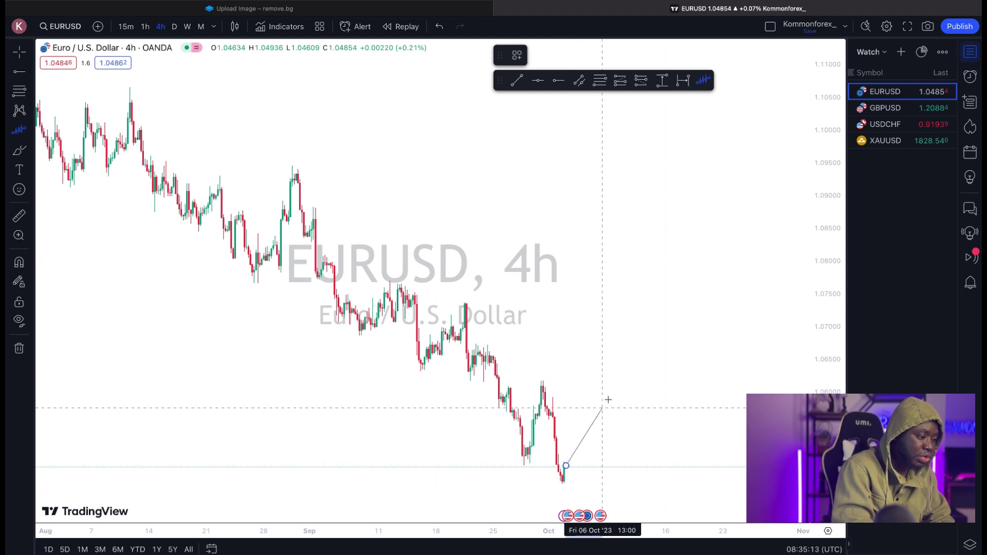
click(631, 374)
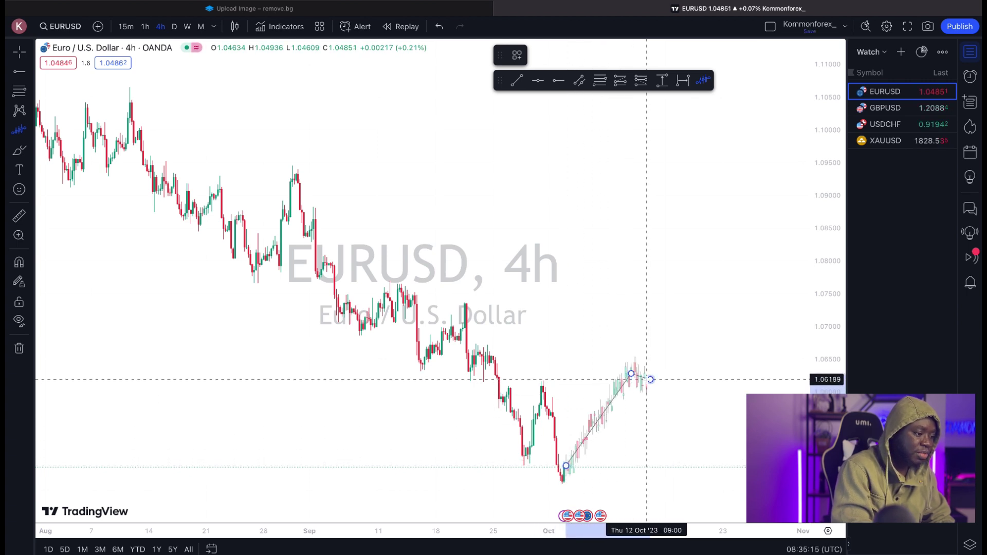
click(650, 380)
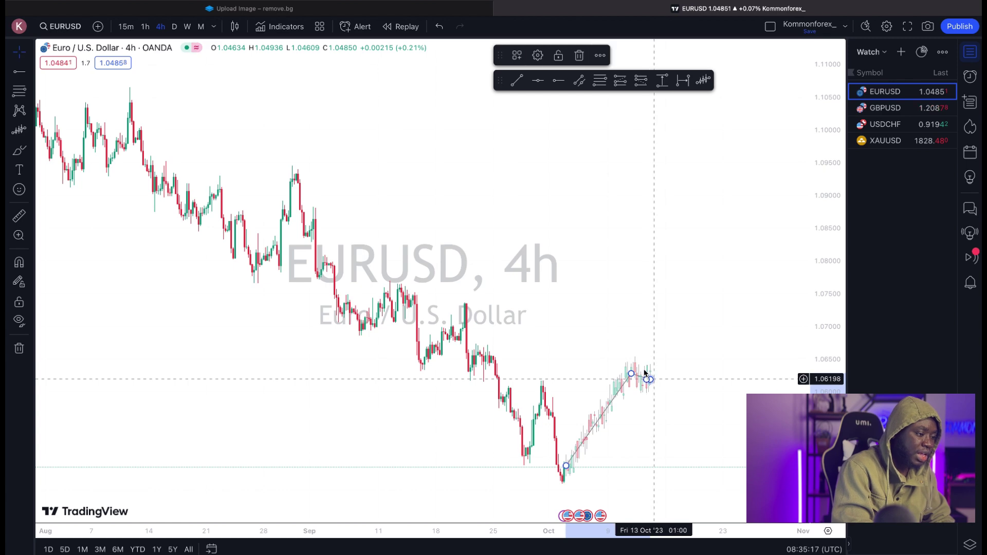
- Draw a larger Ghost Feed from the latest 3 Oct '23 candle, rising to just under 1.06200 and falling back below 1.05400
scroll(636, 364, up, 2)
scroll(636, 359, up, 5)
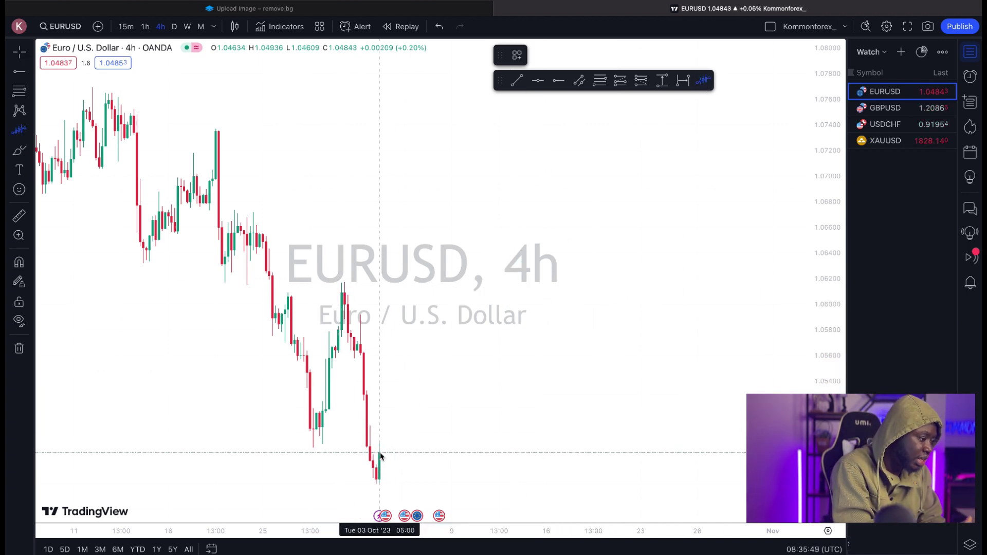
click(379, 453)
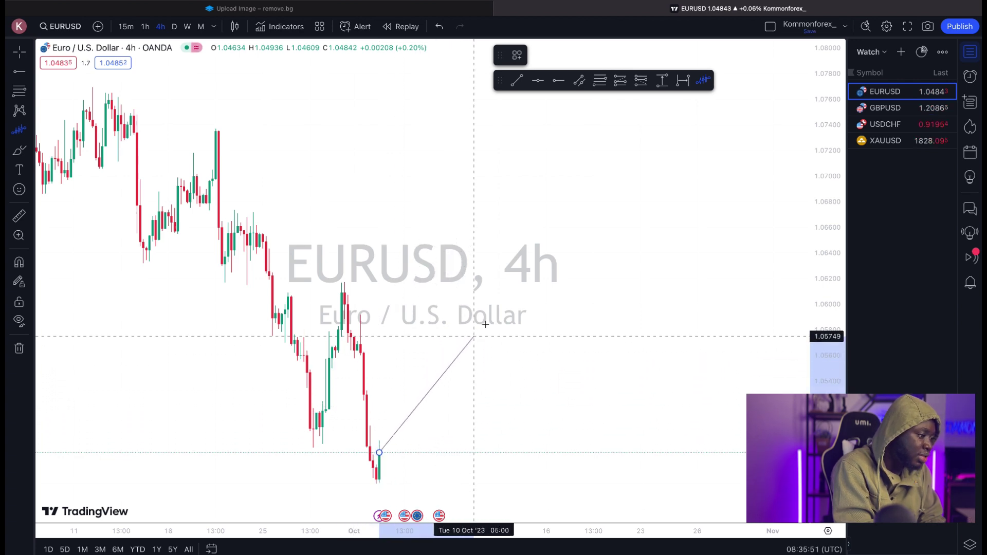
click(531, 283)
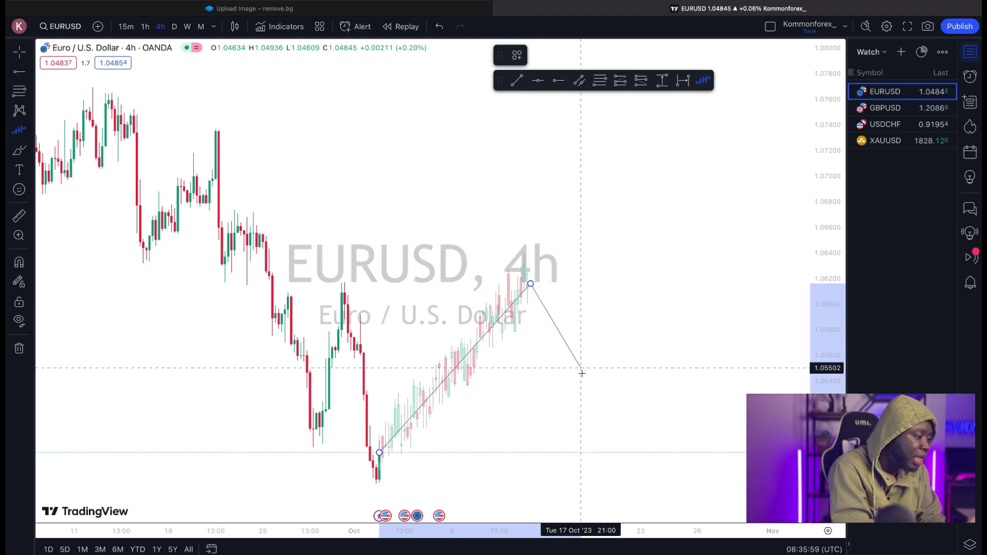
click(608, 413)
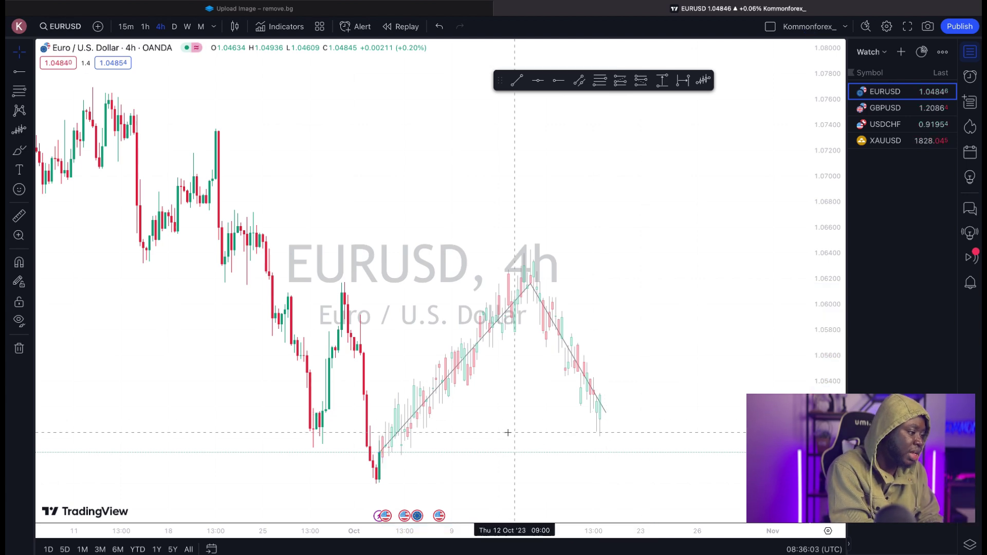
- Delete the Ghost Feed drawing from the EURUSD chart
scroll(511, 440, down, 2)
scroll(510, 440, up, 3)
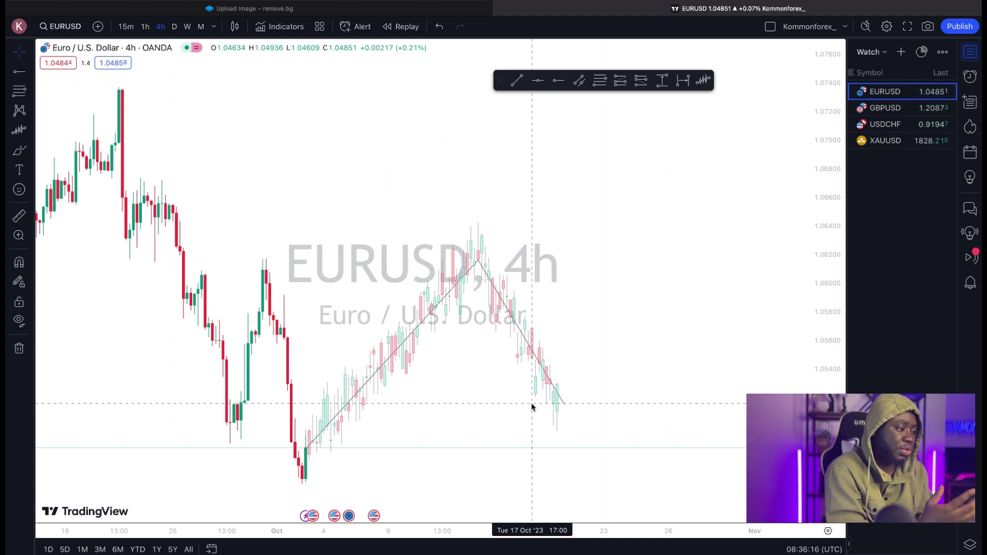
click(563, 404)
key(Delete)
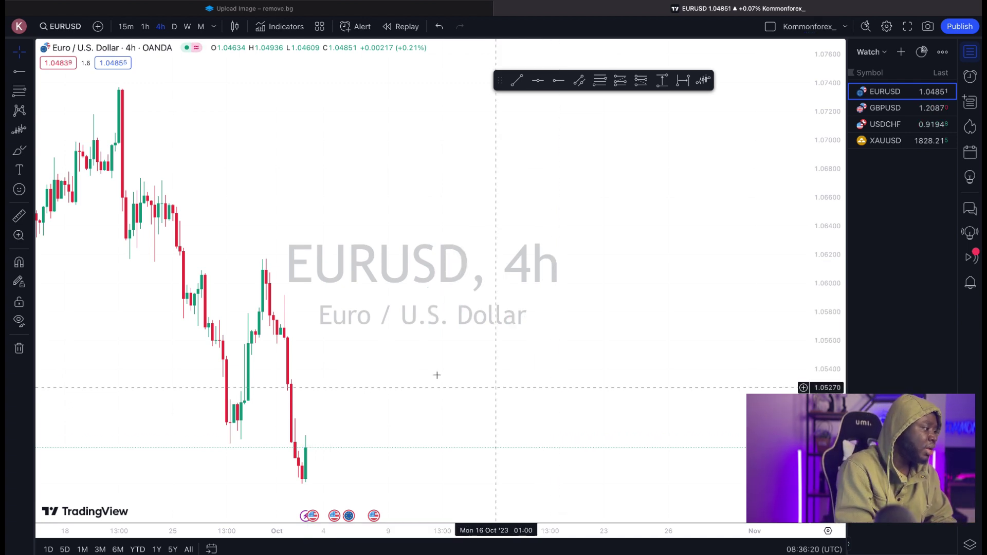
- Add the Brush, Arrow, Rectangle, Path, Circle and Triangle tools to the favorite drawing tools
click(32, 154)
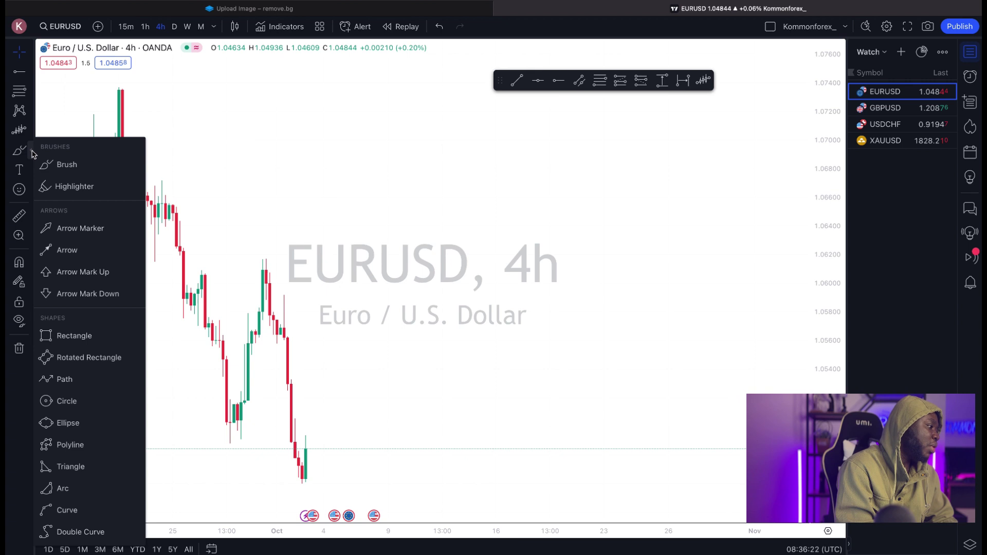
click(134, 164)
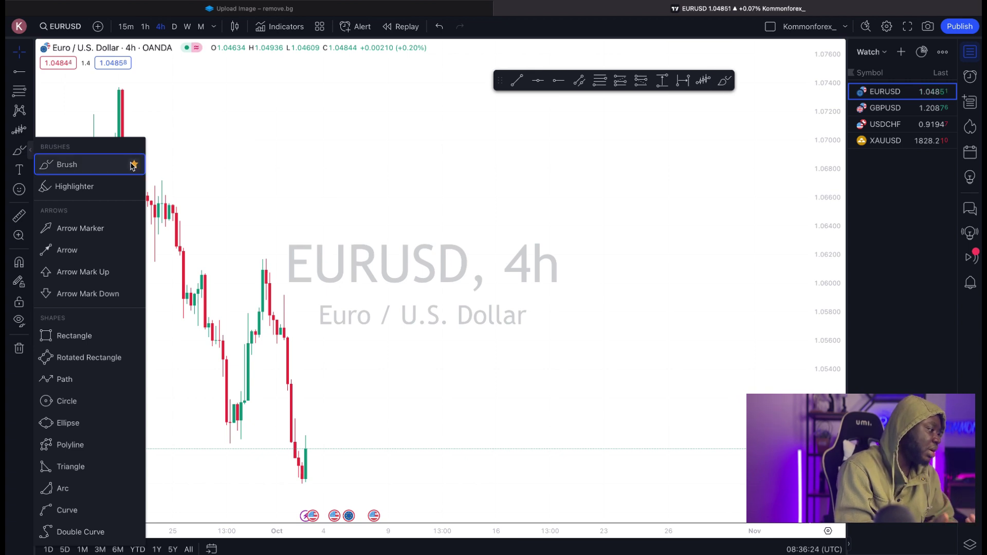
click(134, 250)
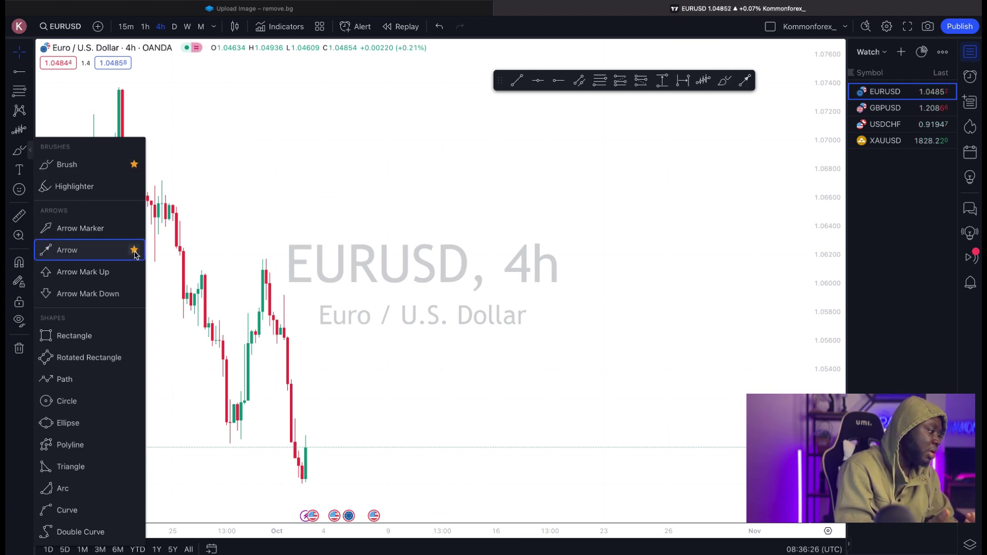
click(135, 336)
click(135, 379)
click(134, 401)
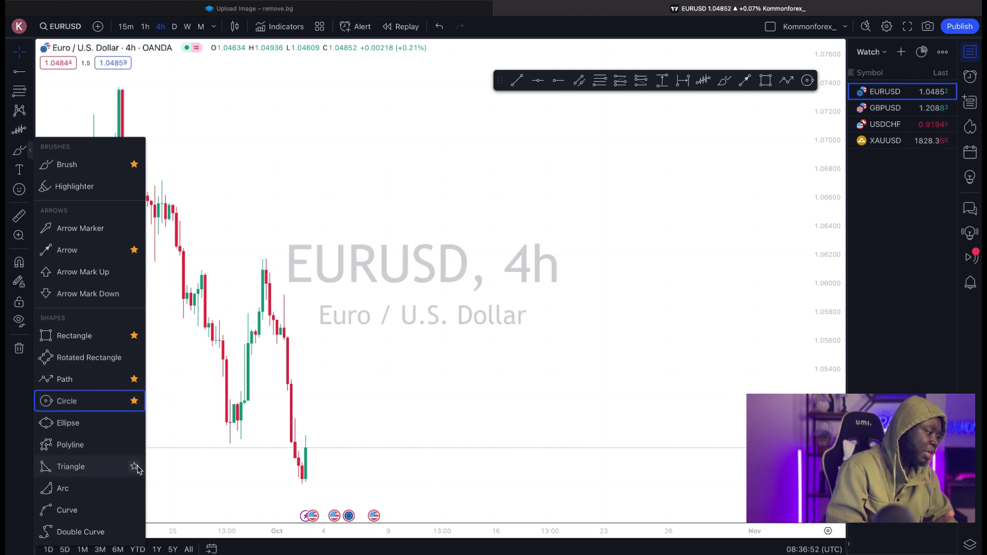
click(135, 467)
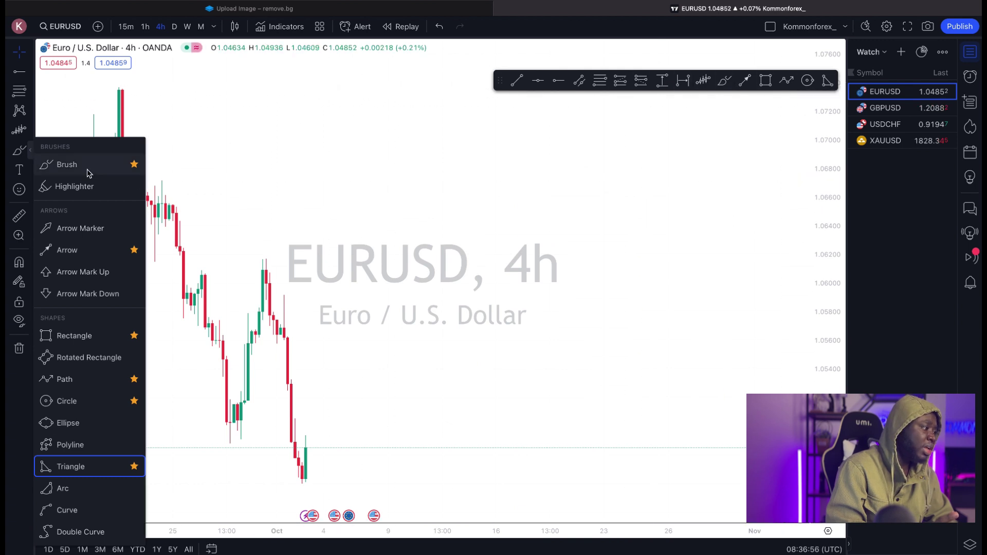
- Add the Text tool to the favorite drawing tools and move the favorites toolbar so that it fits entirely over the chart
click(31, 171)
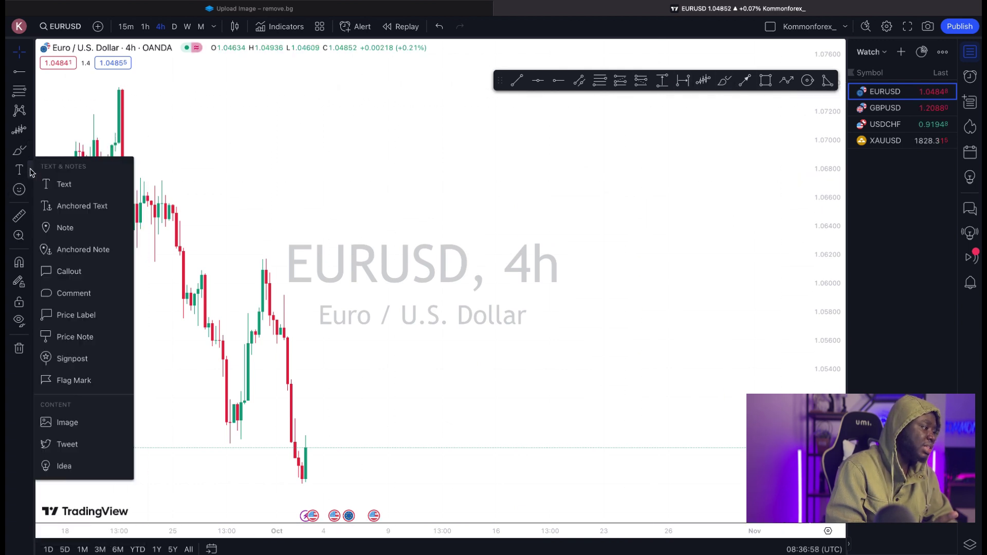
click(29, 189)
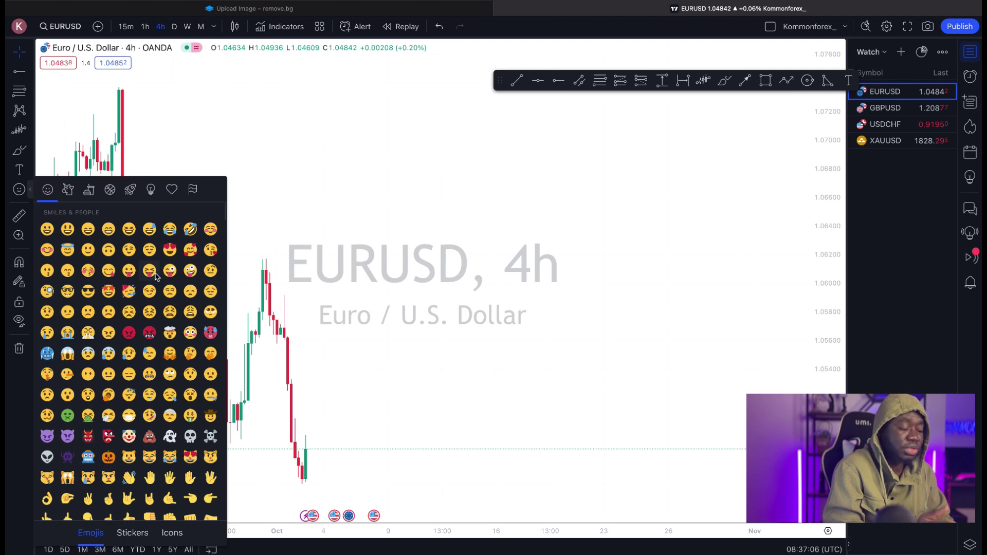
click(186, 156)
drag(147, 264, 504, 260)
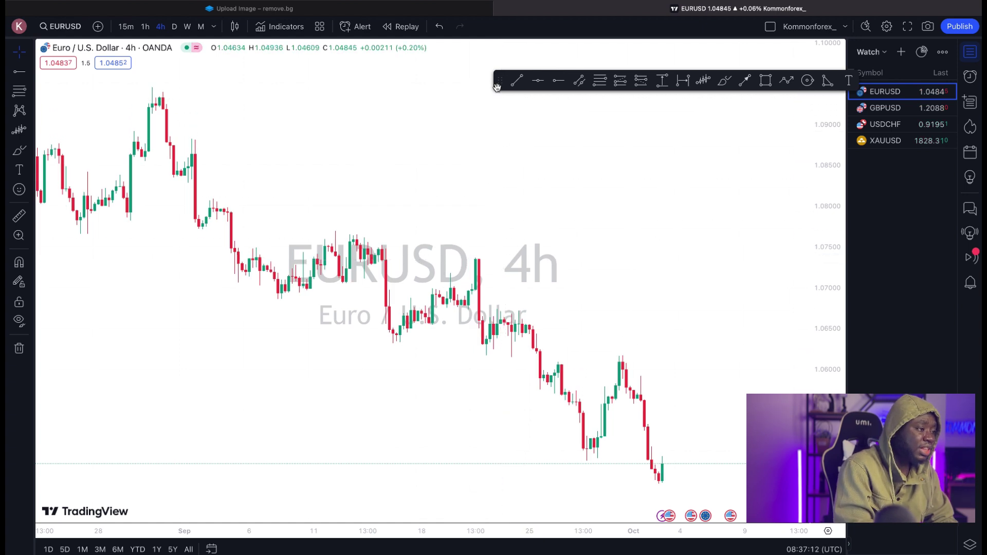
mouse_move(496, 85)
mouse_down()
mouse_move(318, 101)
mouse_move(256, 68)
mouse_up()
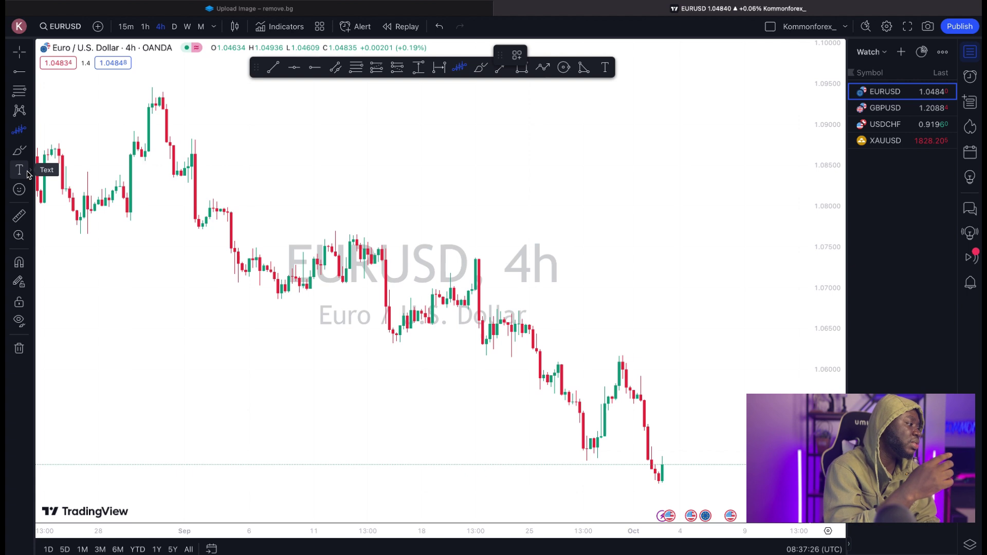
- Measure an upward move from the current price on 3 Oct '23 to 1.06176 on 5 Oct '23, and dismiss the measurement
click(22, 220)
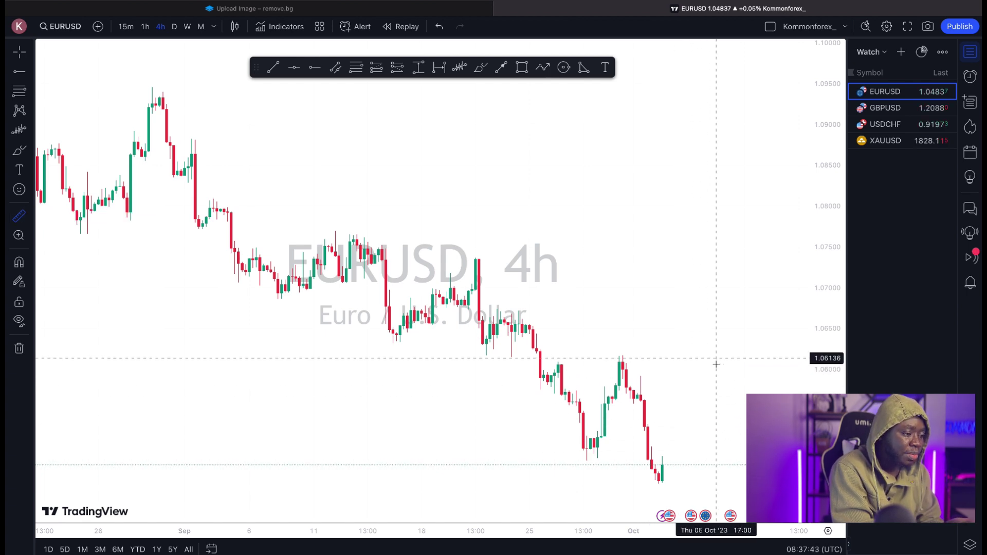
click(673, 465)
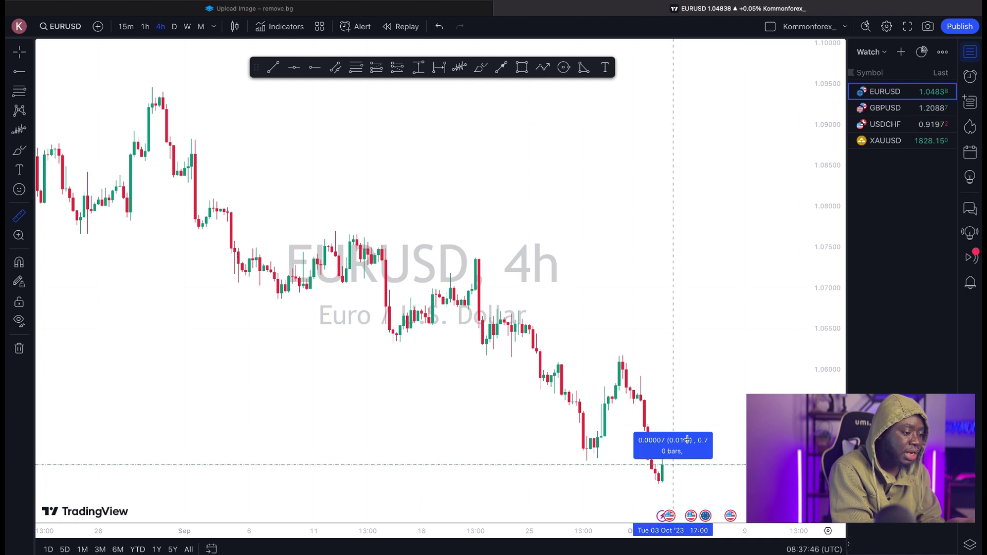
click(718, 360)
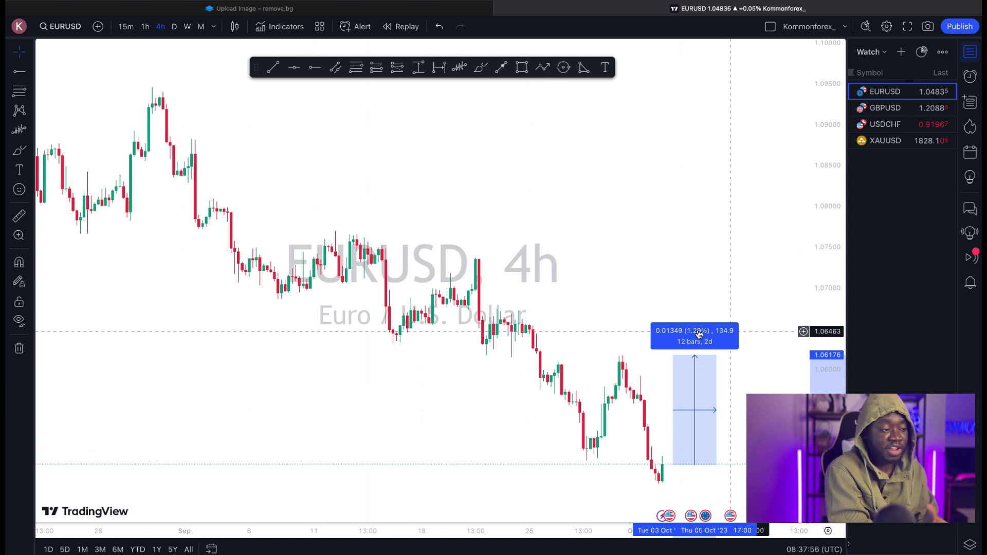
click(645, 299)
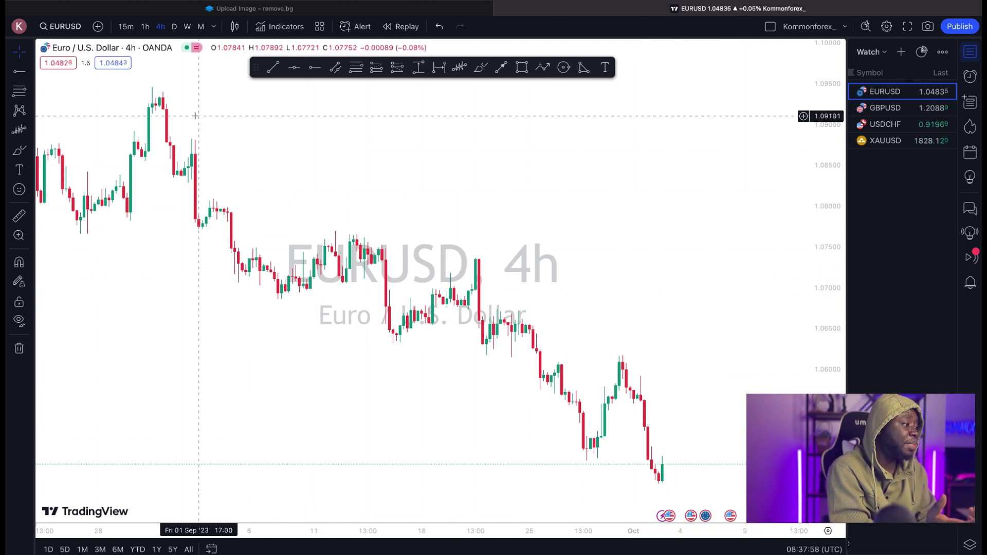
- Measure the downward move from 1.09461 on 30 Aug '23 to just below the recent low on 5 Oct '23, and dismiss the measurement
click(20, 220)
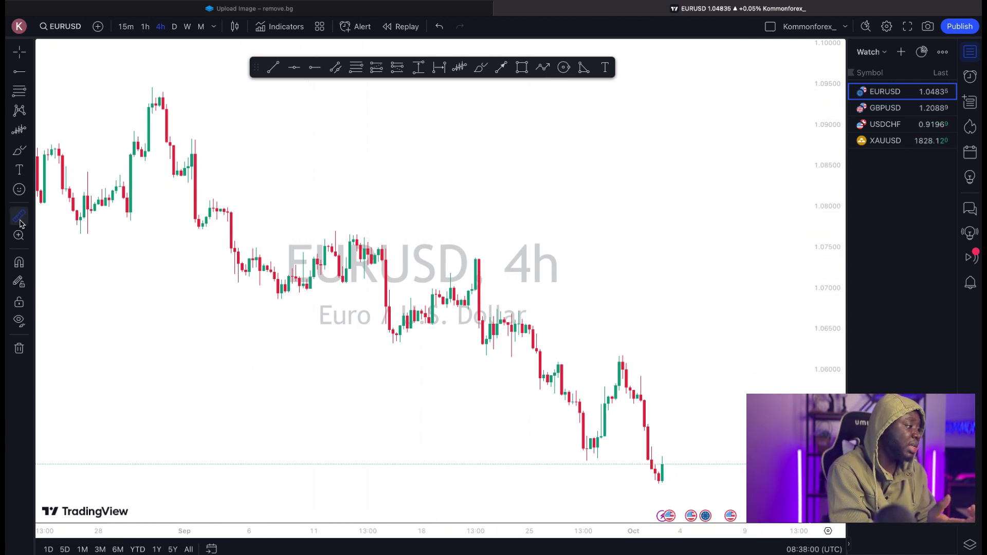
click(160, 88)
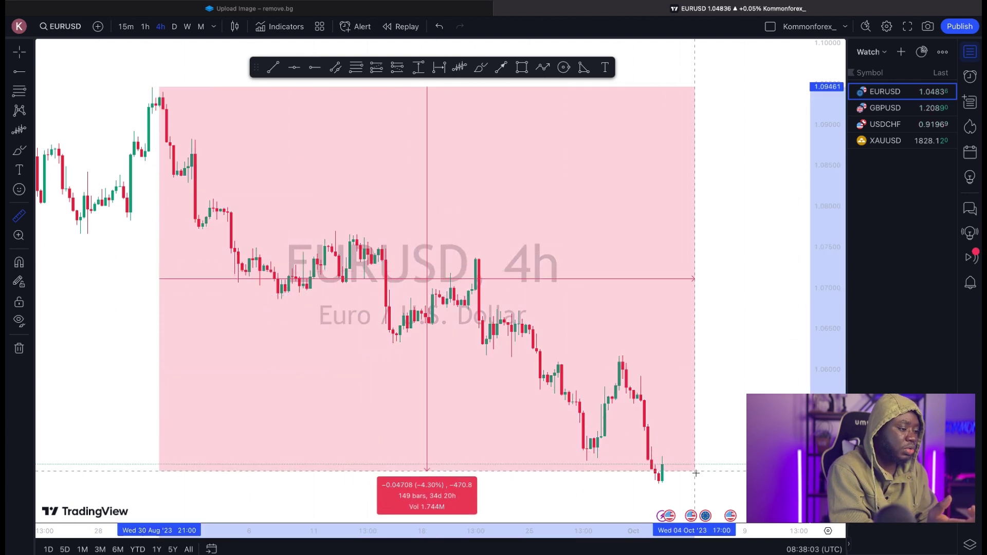
click(702, 484)
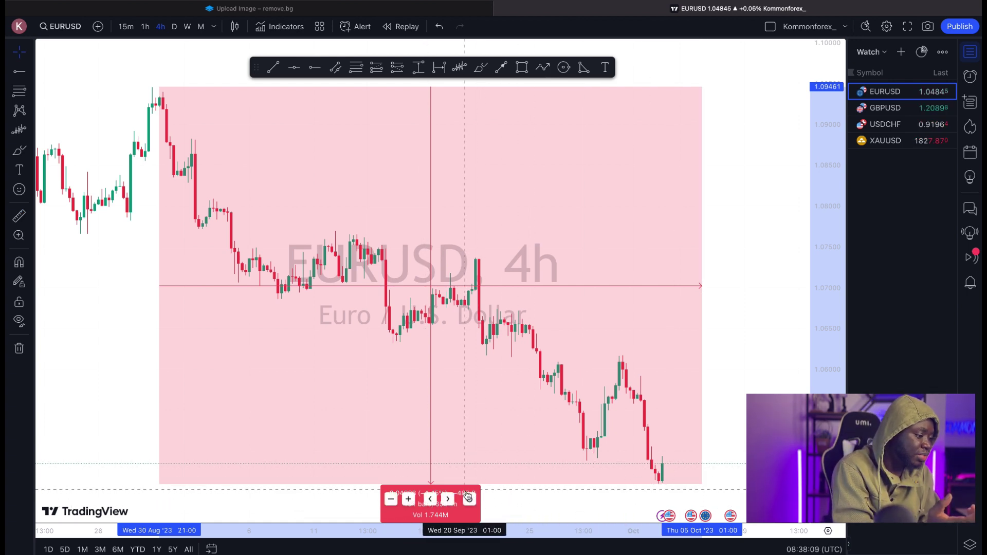
click(656, 495)
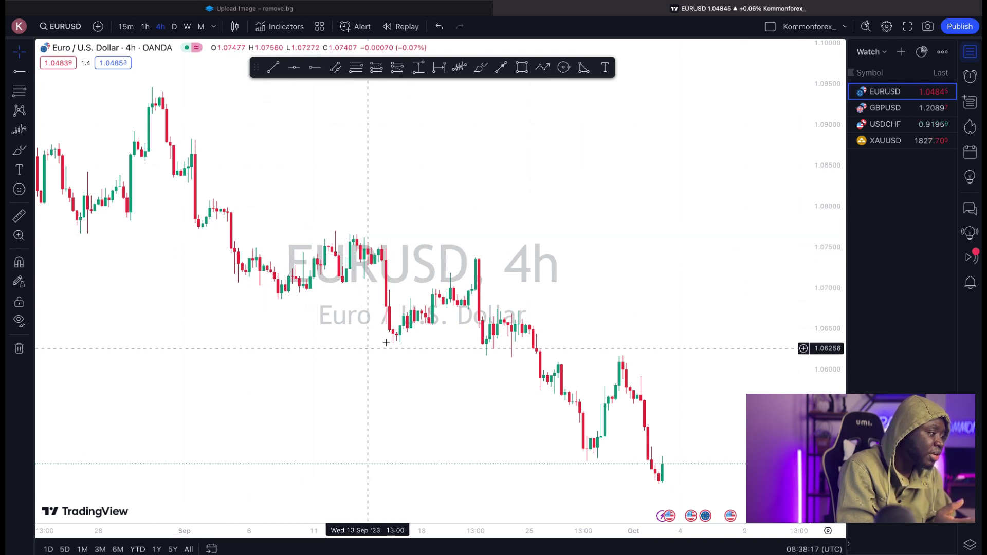
- Zoom the EURUSD chart into the candles of about 8 to 15 Sep '23, and zoom back out to the previous view
click(19, 236)
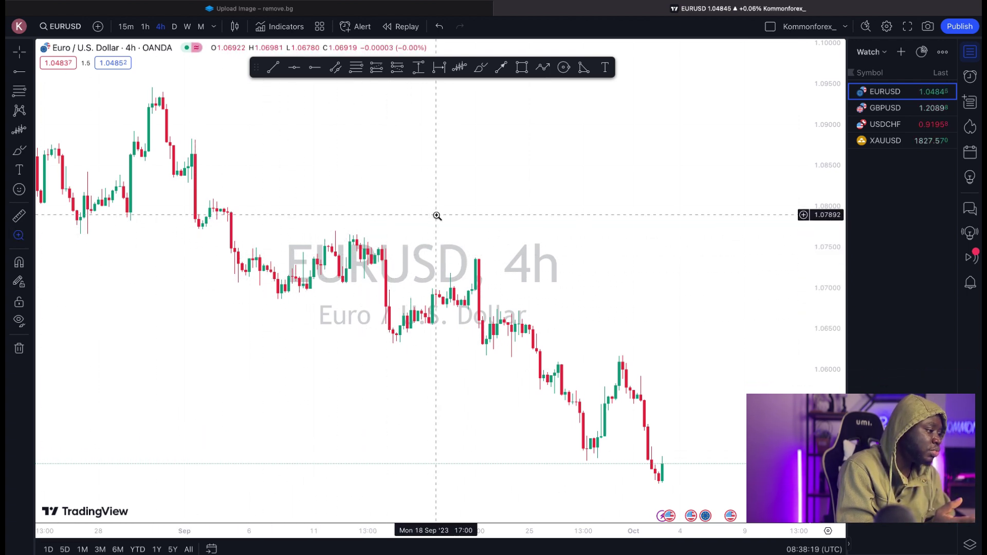
click(299, 235)
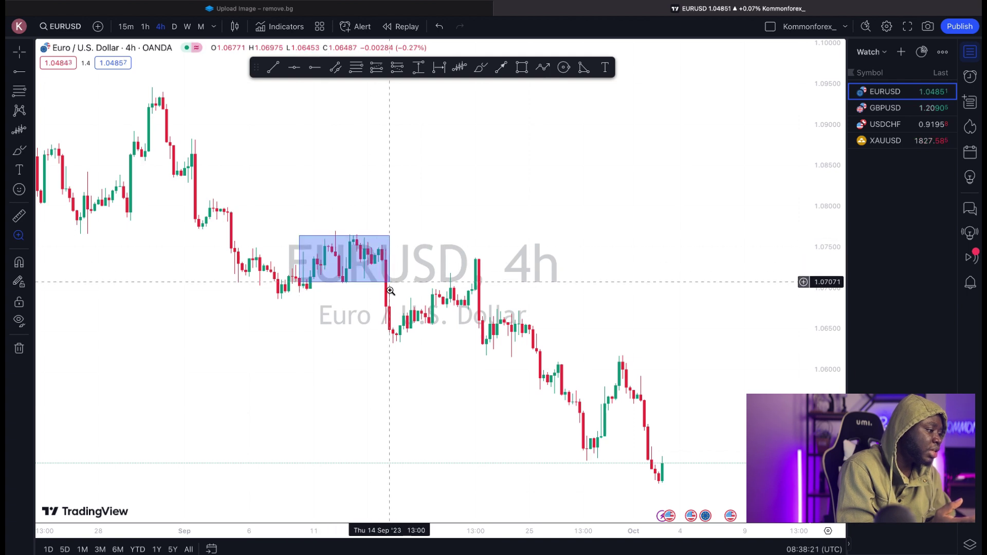
click(411, 345)
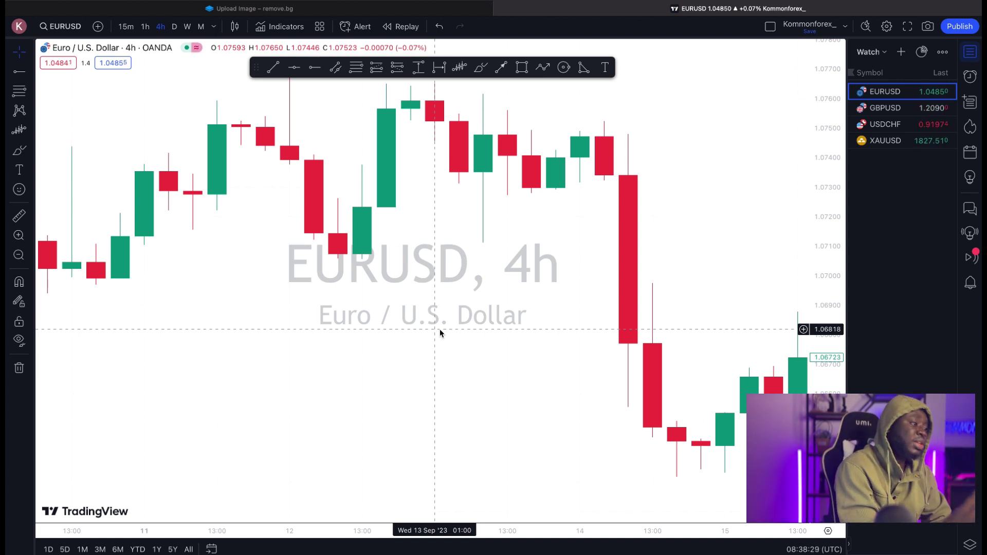
click(18, 254)
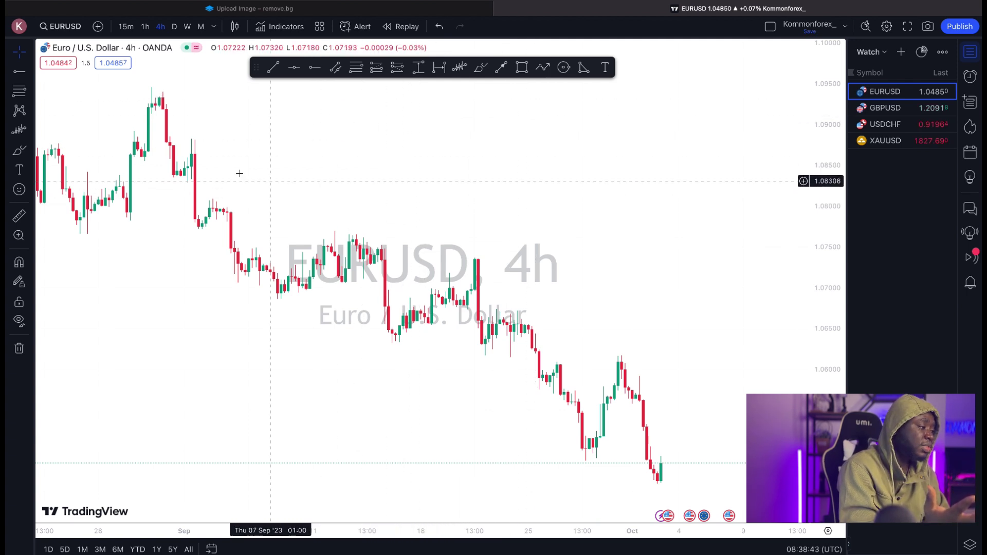
- Draw three descending trend lines in continuous drawing mode, starting from the highs of 30 Aug, 20 Sep and 29 Sep '23
click(21, 282)
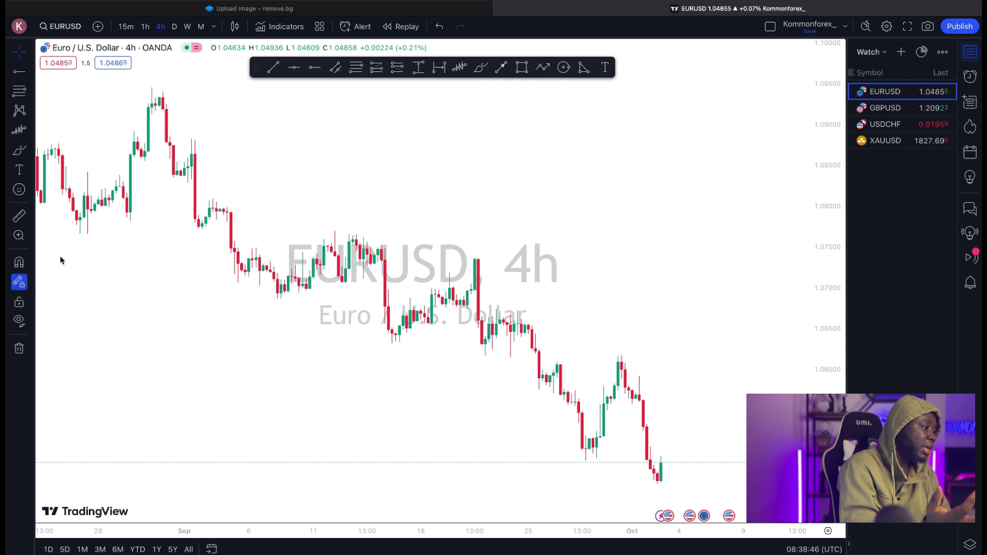
click(278, 68)
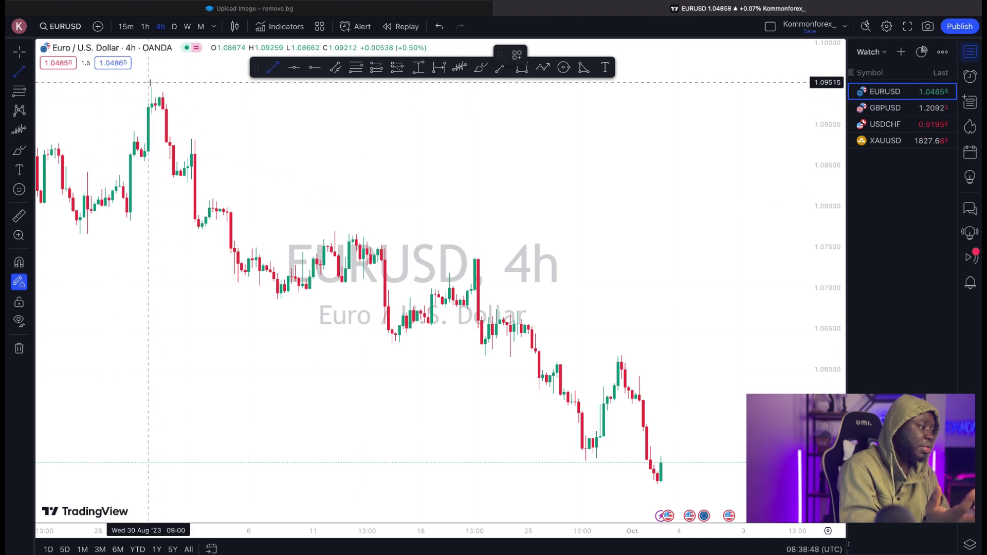
mouse_move(152, 88)
mouse_down()
mouse_move(578, 287)
mouse_move(658, 333)
mouse_move(697, 372)
mouse_up()
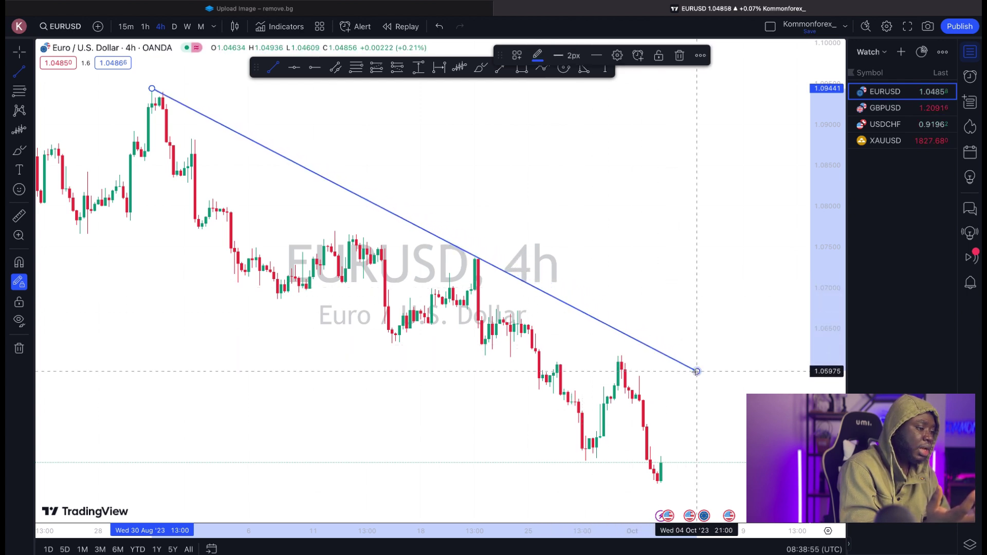
mouse_move(478, 260)
mouse_down()
mouse_move(674, 403)
mouse_move(715, 417)
mouse_up()
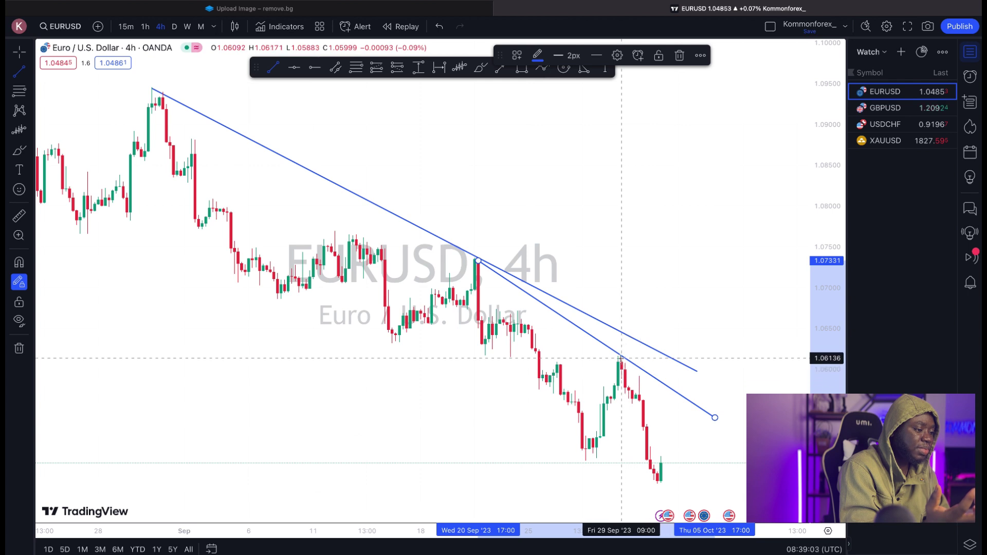
drag(622, 358, 700, 443)
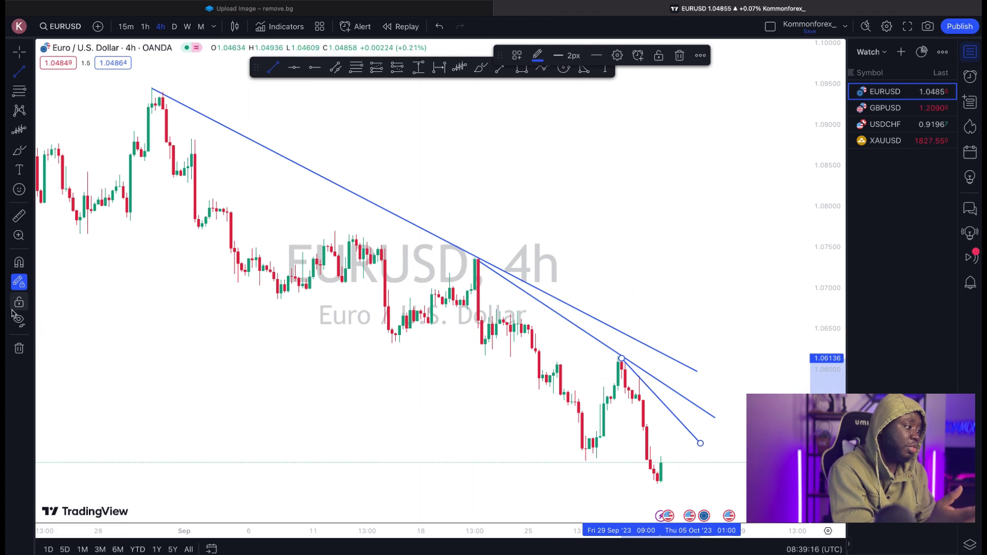
- Leave continuous drawing mode and delete all the trend lines from the chart, including a short extra one starting on 28 Sep '23
key(Delete)
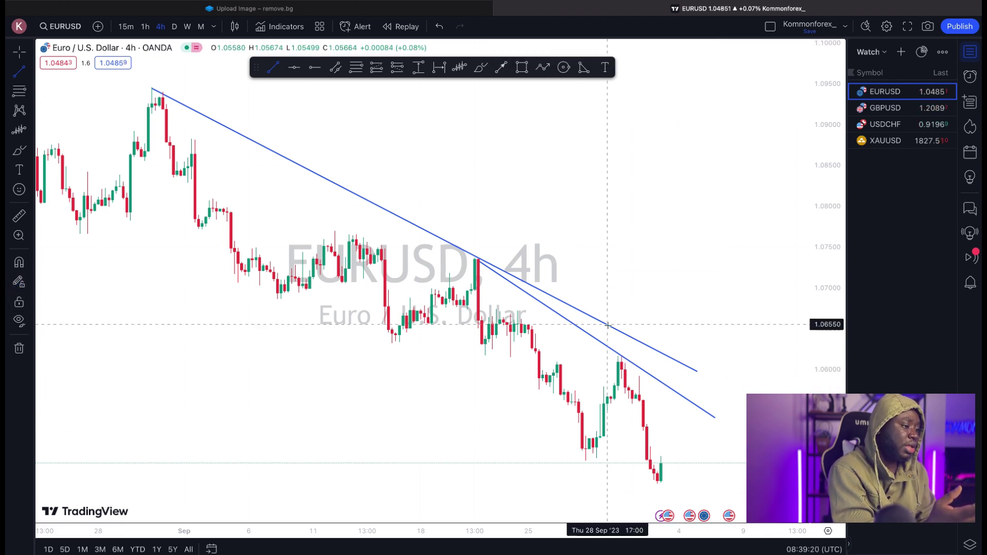
click(607, 326)
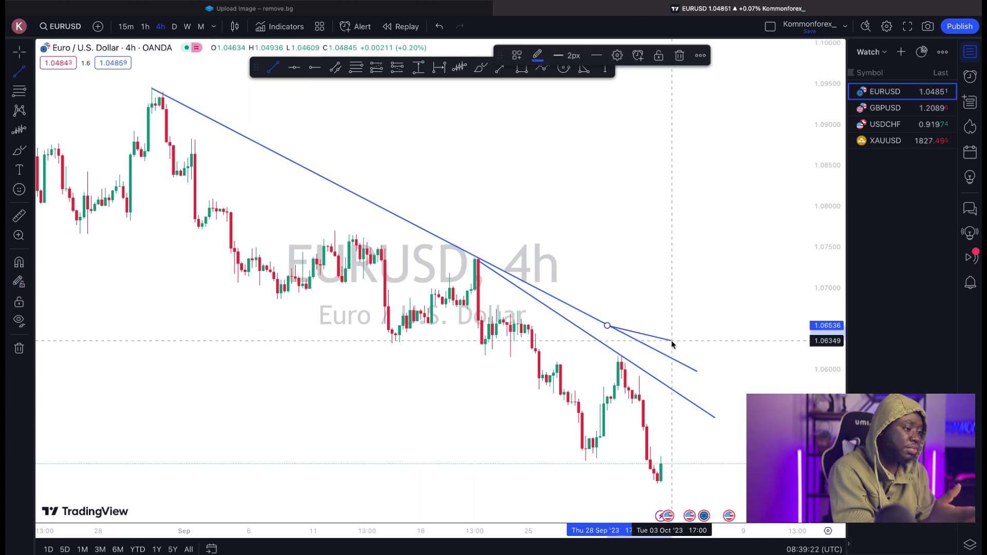
click(671, 341)
key(Delete)
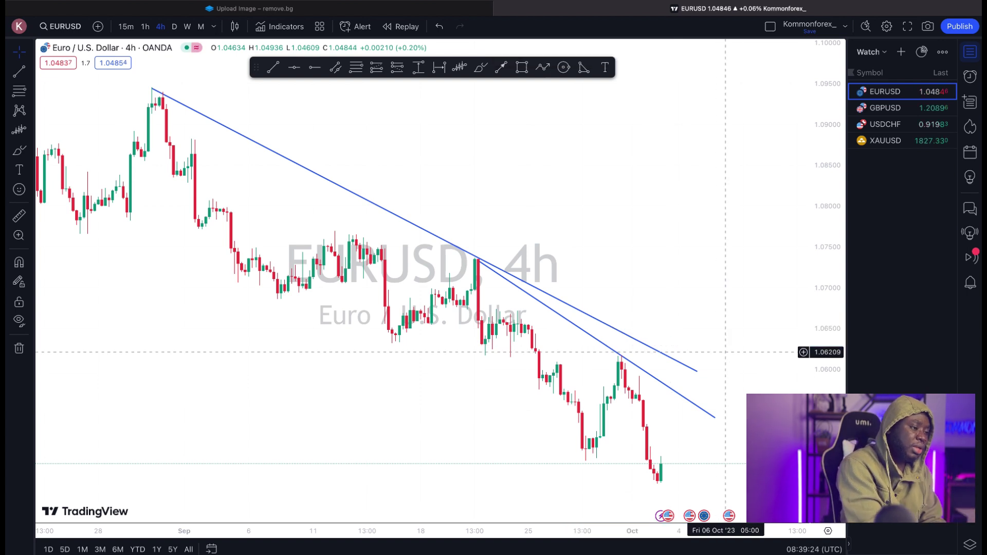
click(673, 393)
key(Delete)
click(691, 369)
key(Delete)
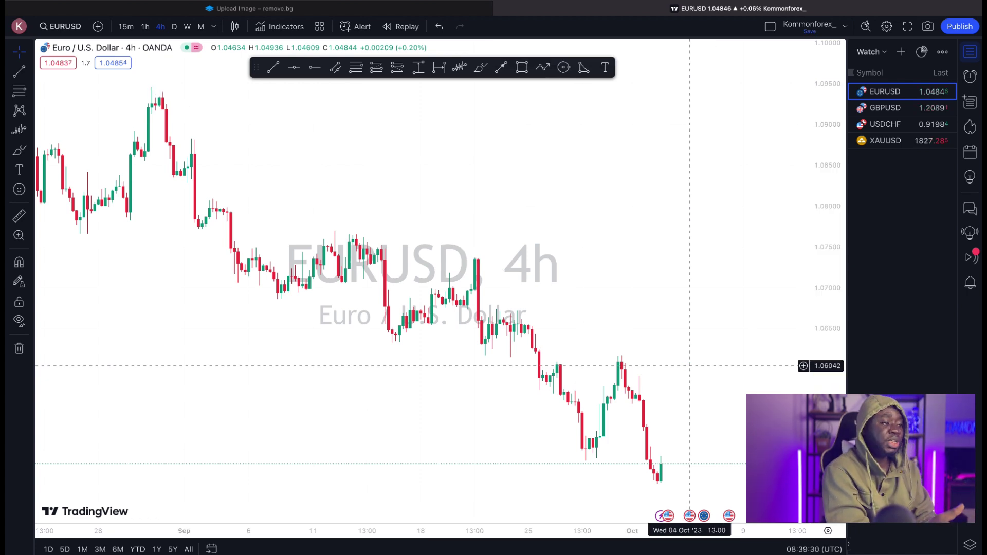
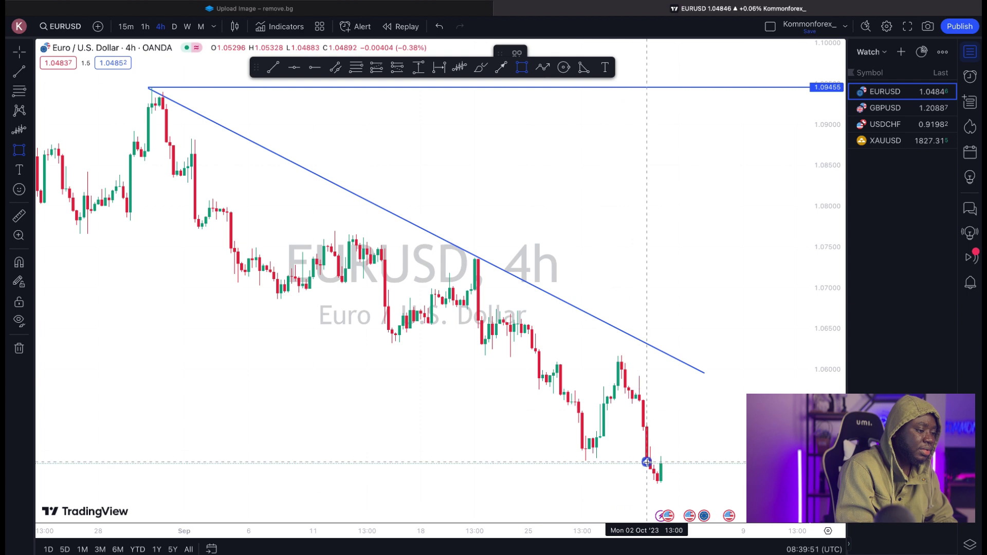
- Draw a rectangle around the latest candles, from 2 Oct '23 13:00 to 3 Oct '23 21:00, and deselect it
drag(646, 462, 675, 485)
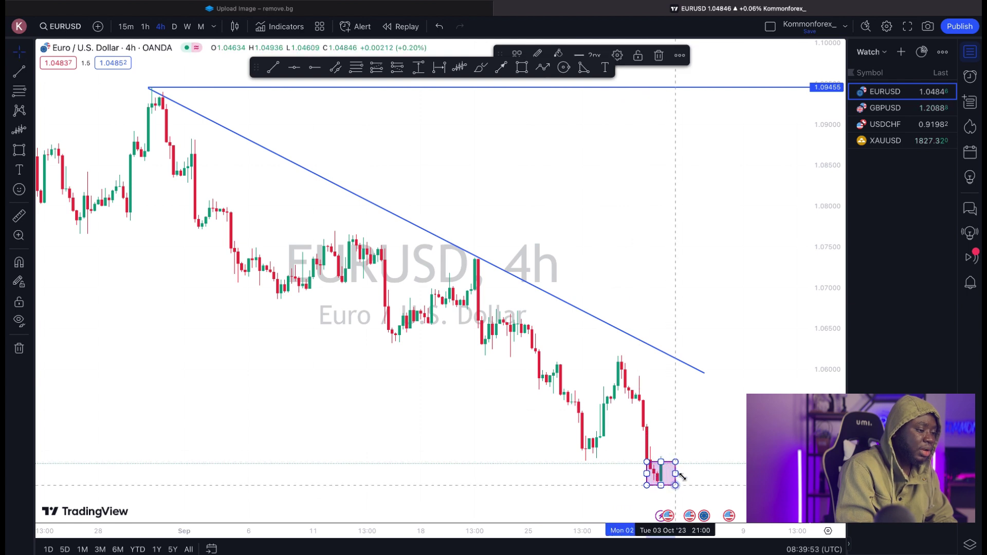
click(698, 438)
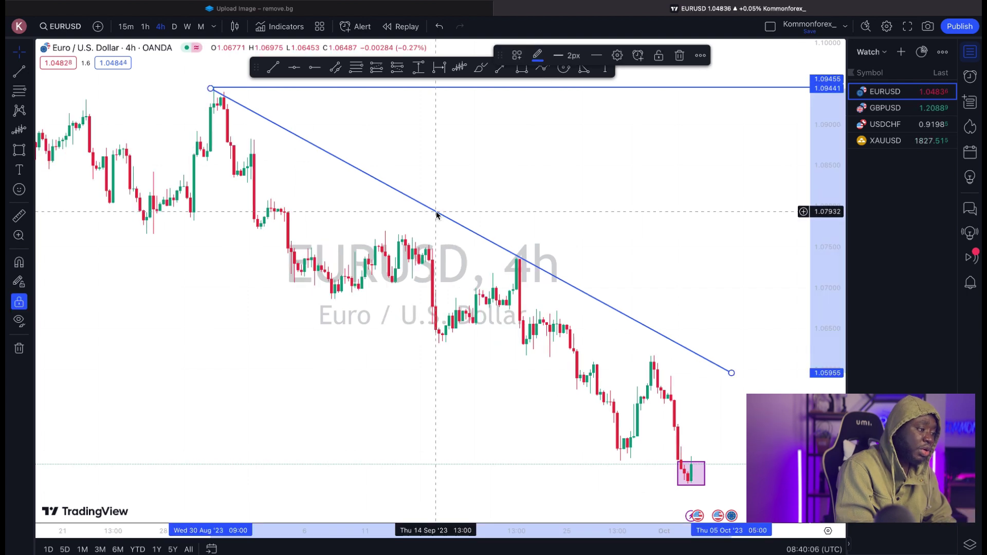
- Try to move the locked trend line, horizontal ray and rectangle on the chart
drag(436, 214, 439, 190)
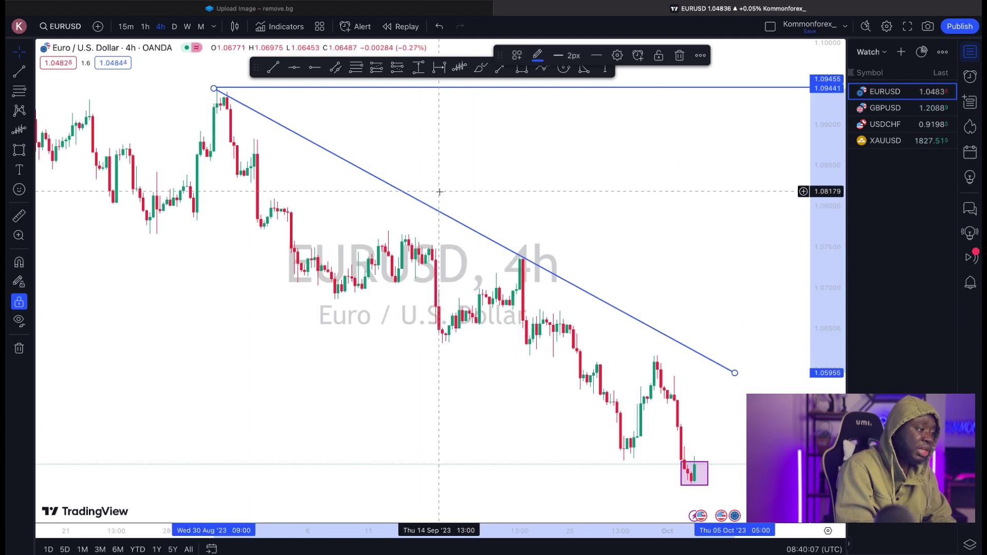
click(461, 88)
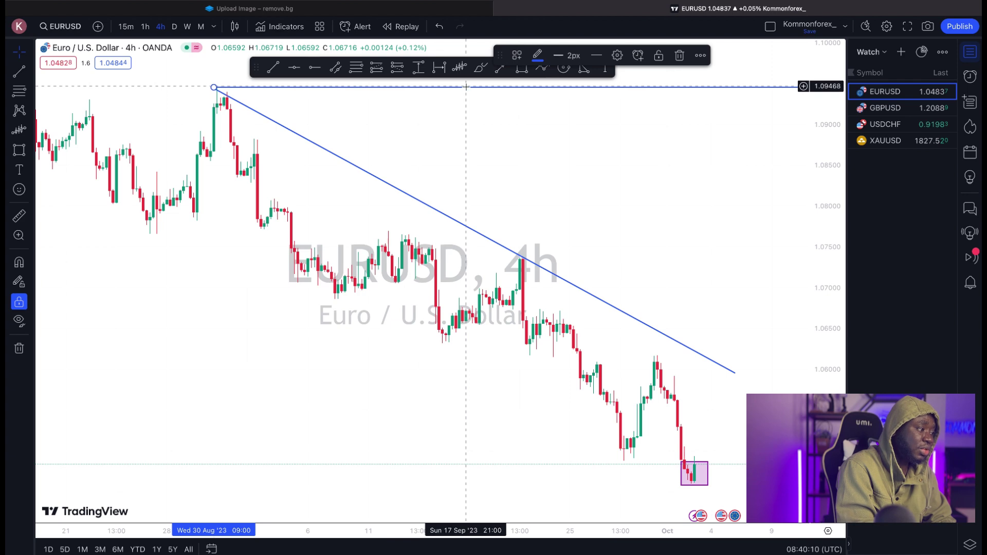
scroll(469, 257, left, 2)
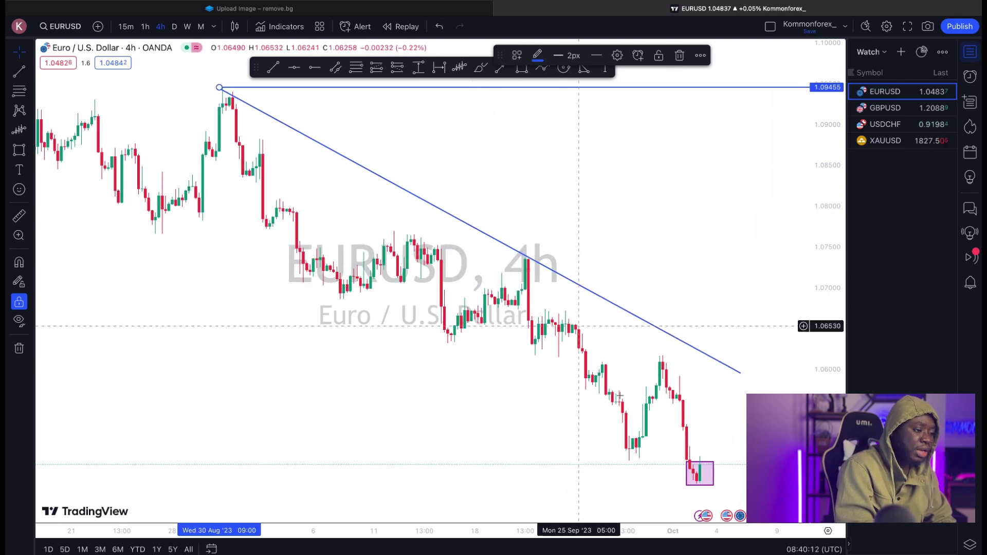
click(699, 464)
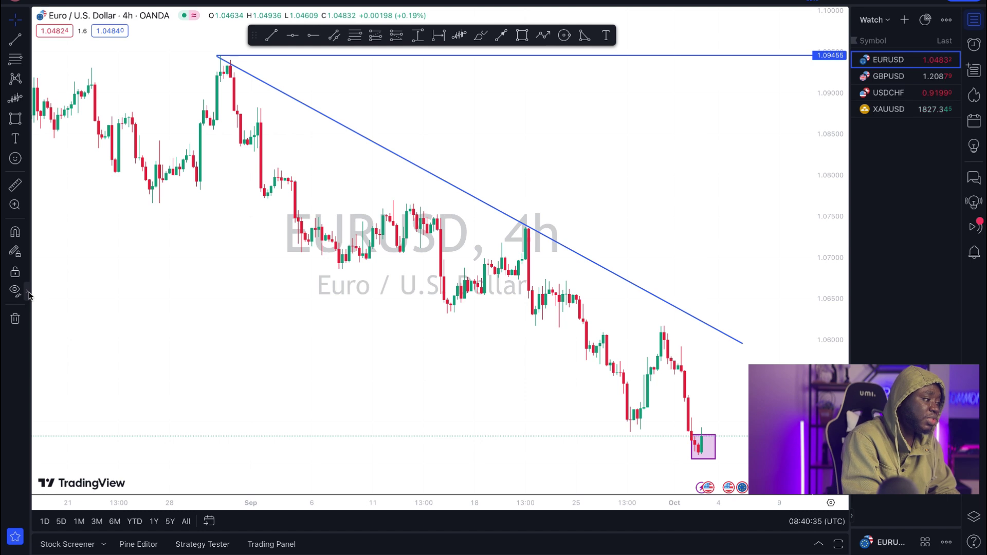
- Hide the drawings to examine the bare EURUSD price history, and show the drawings again
click(28, 293)
click(28, 293)
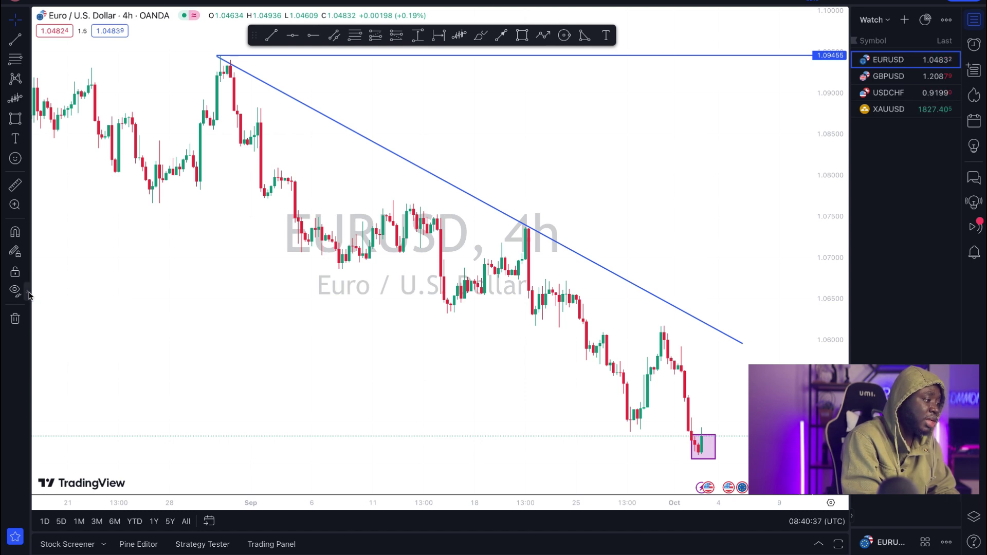
click(28, 293)
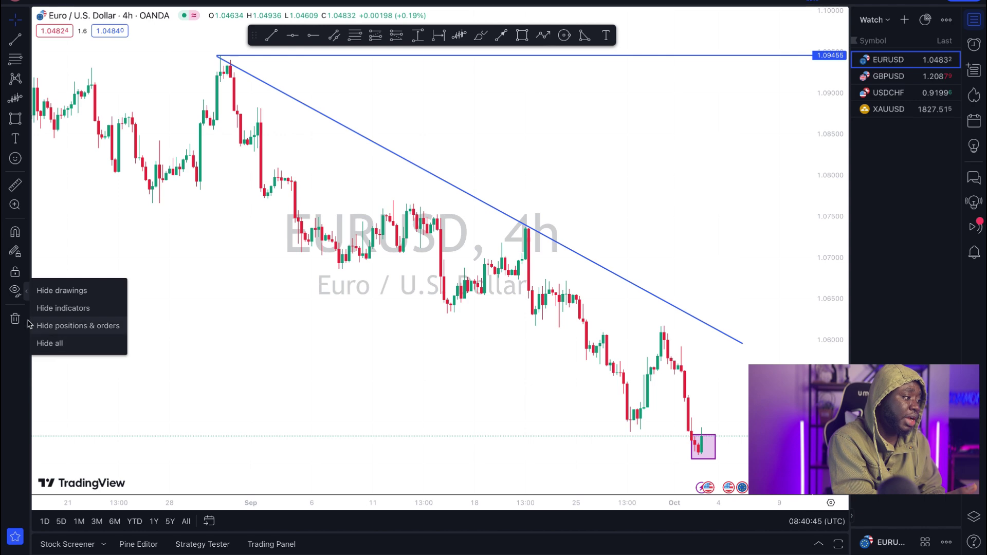
click(14, 292)
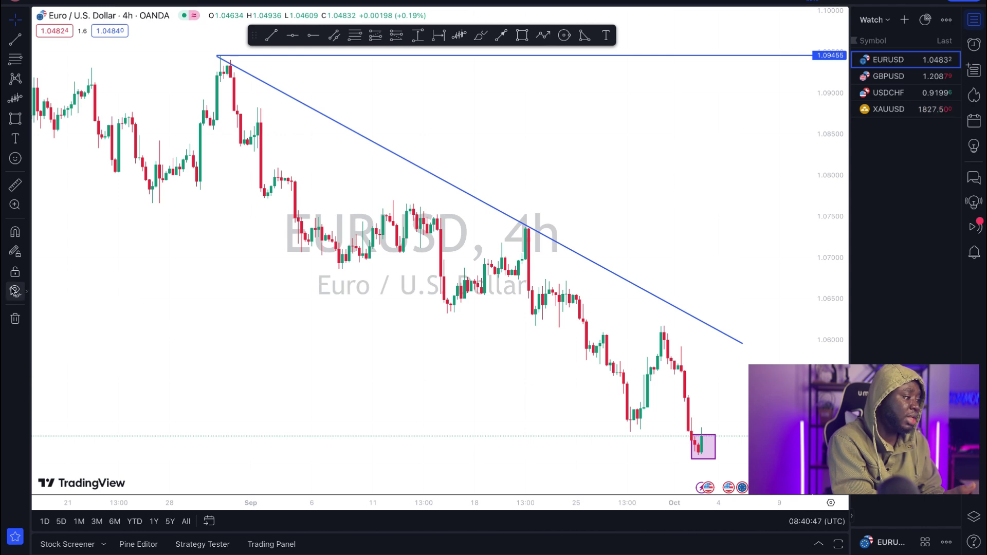
click(14, 292)
scroll(555, 331, down, 3)
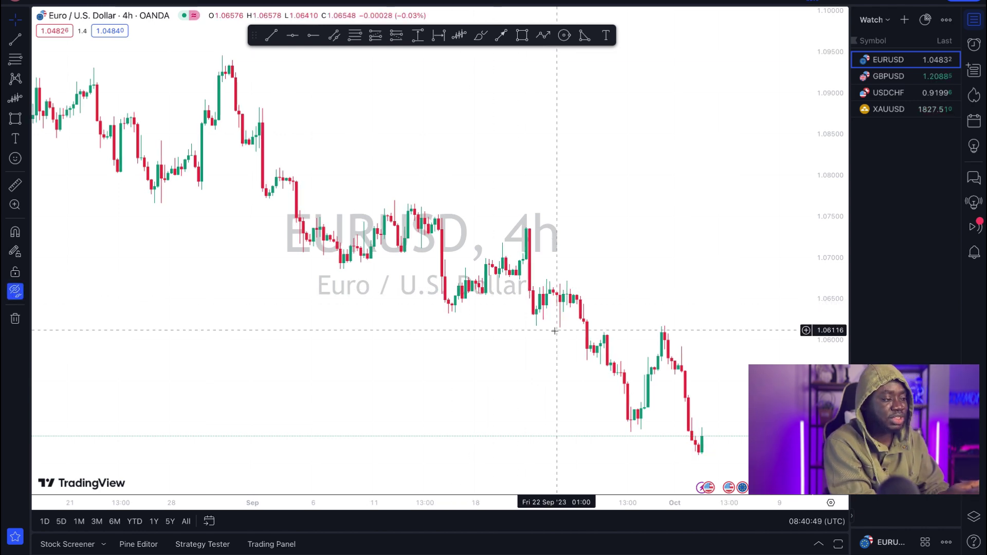
scroll(554, 330, down, 5)
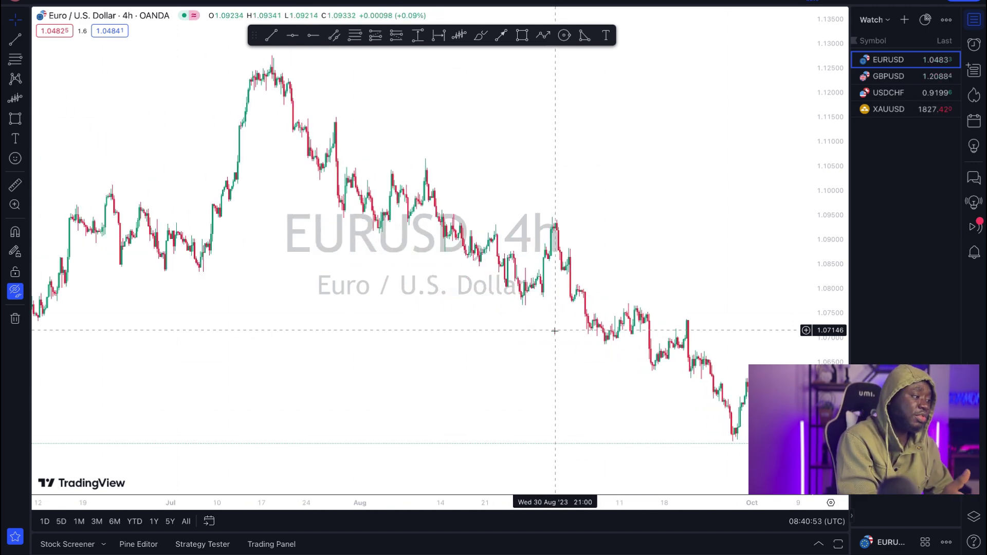
scroll(554, 331, up, 5)
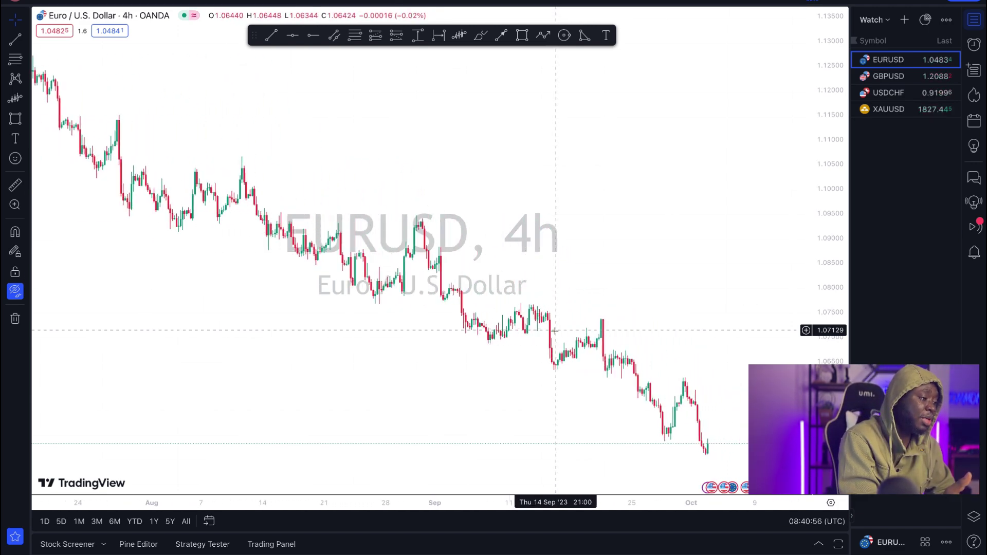
click(14, 292)
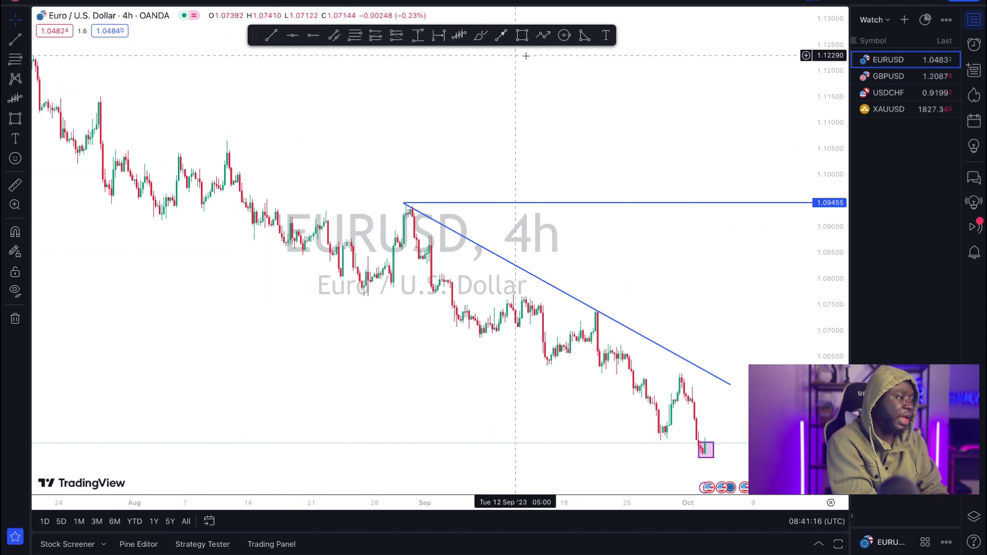
- Hide the favorite drawing tools toolbar and show it again
click(15, 537)
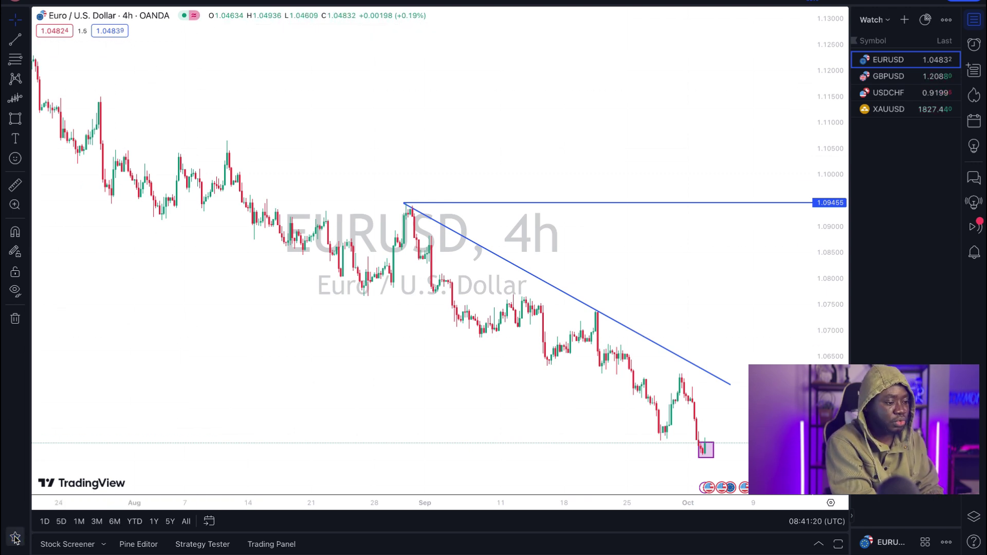
click(16, 537)
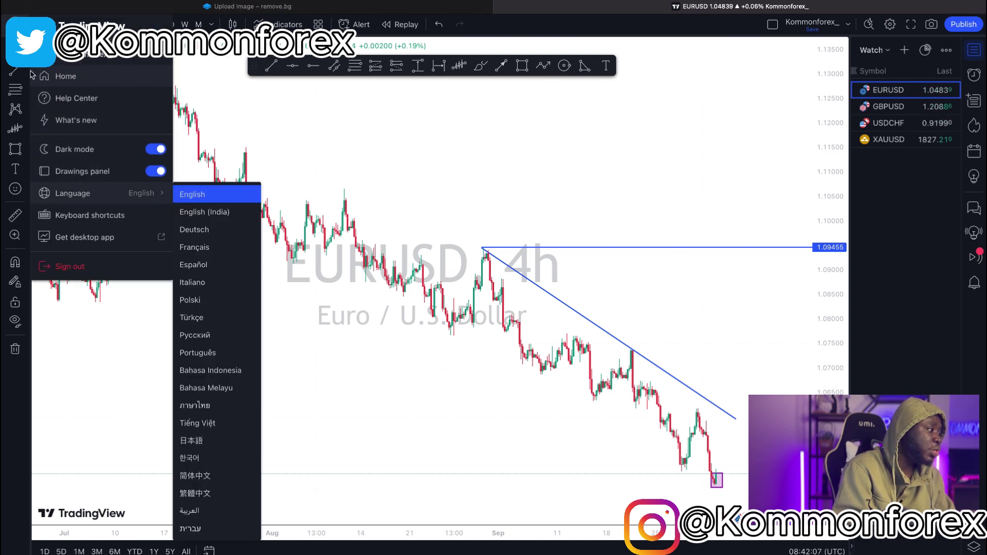
- Open the Keyboard shortcuts reference
click(15, 24)
click(15, 24)
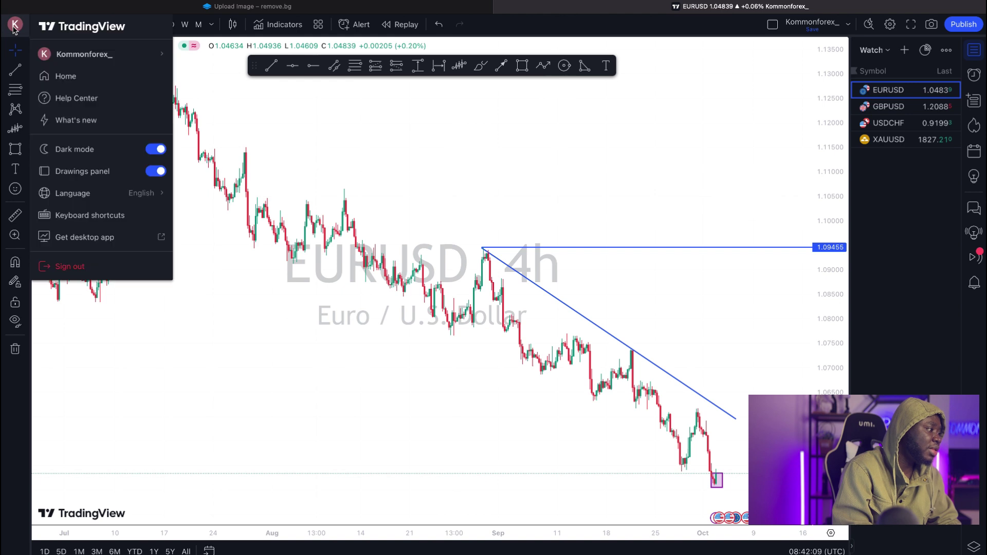
click(95, 216)
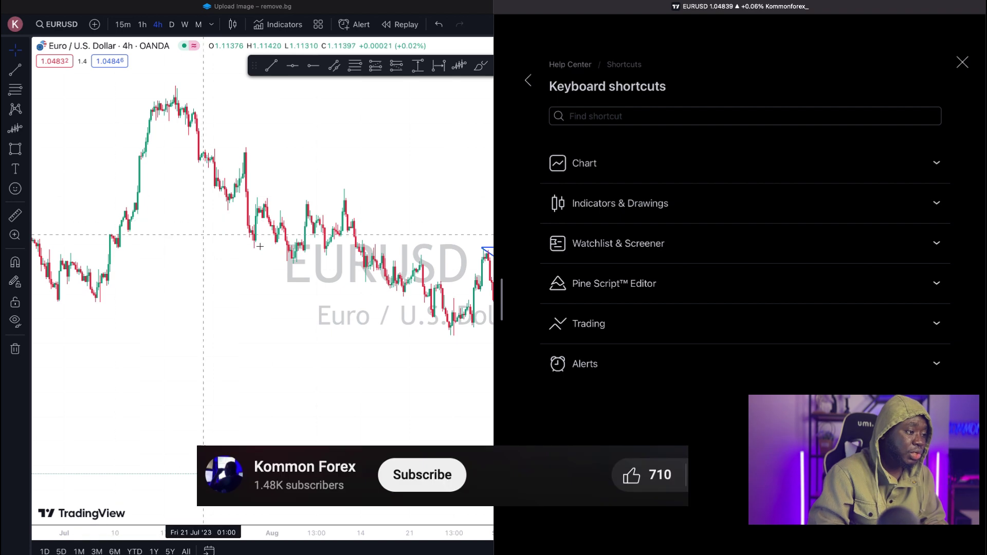
- Review the Chart section of the keyboard shortcuts, including layout, symbol, interval, zoom and replay shortcuts, and collapse it
click(899, 171)
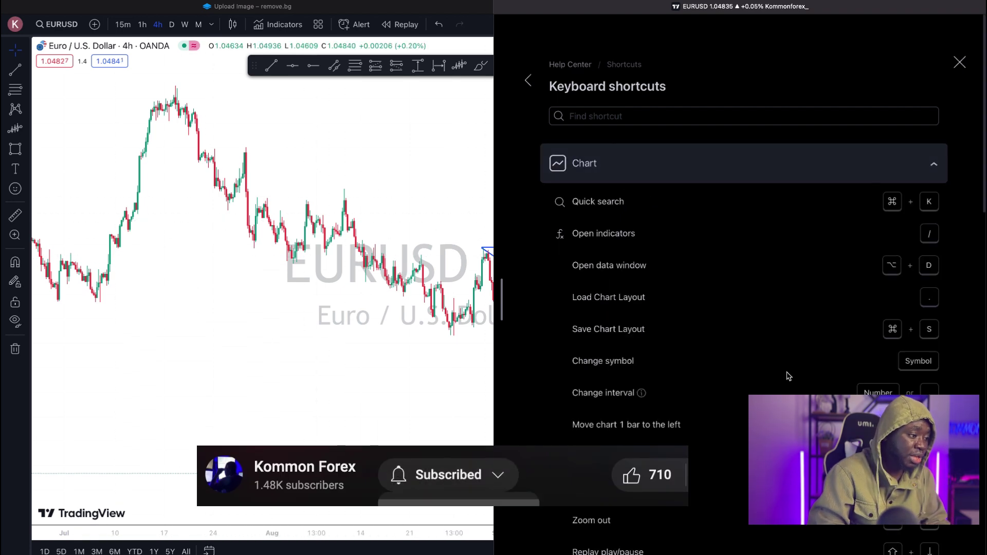
scroll(747, 445, down, 3)
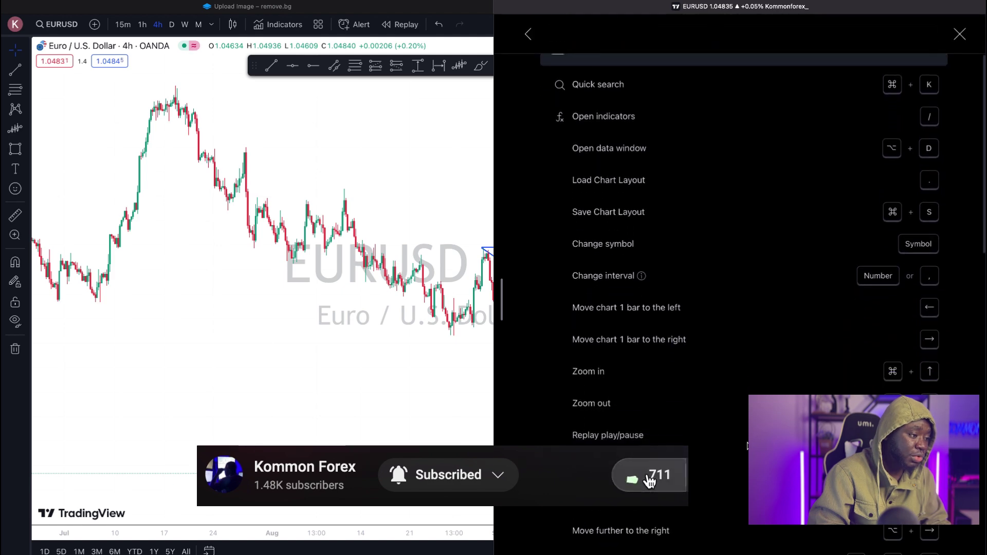
scroll(747, 445, down, 1)
scroll(747, 445, up, 3)
scroll(747, 446, down, 3)
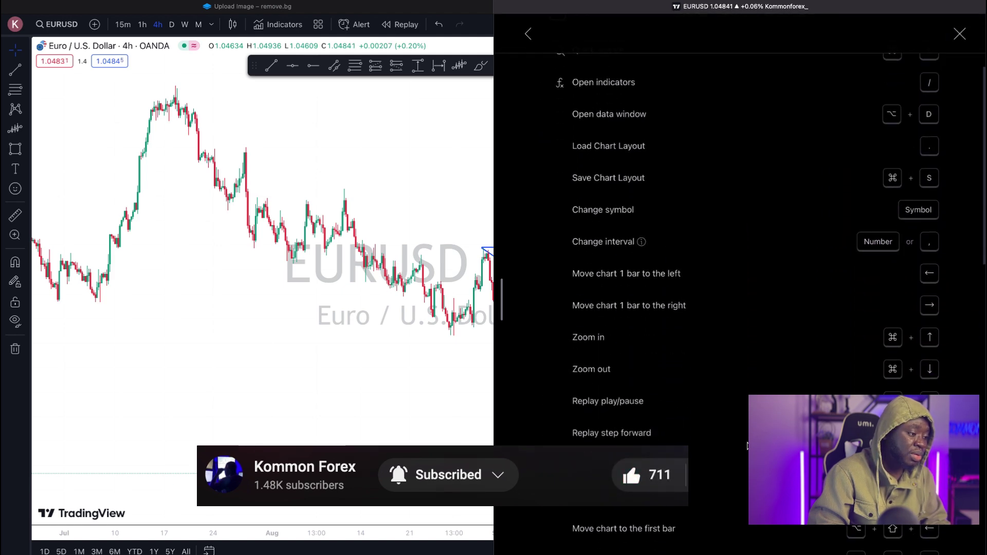
scroll(747, 445, down, 2)
scroll(747, 446, up, 5)
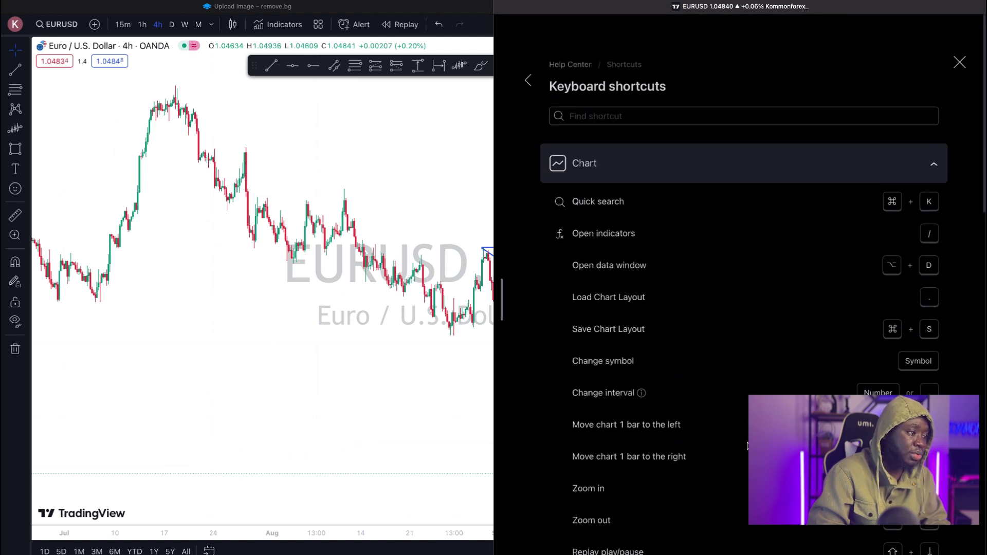
click(916, 156)
click(916, 156)
scroll(738, 353, down, 6)
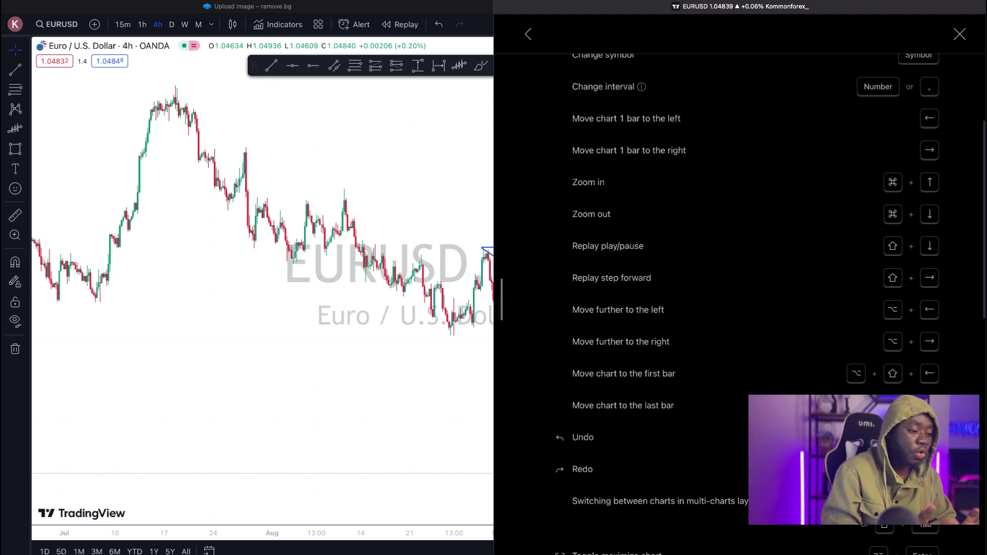
scroll(742, 258, up, 10)
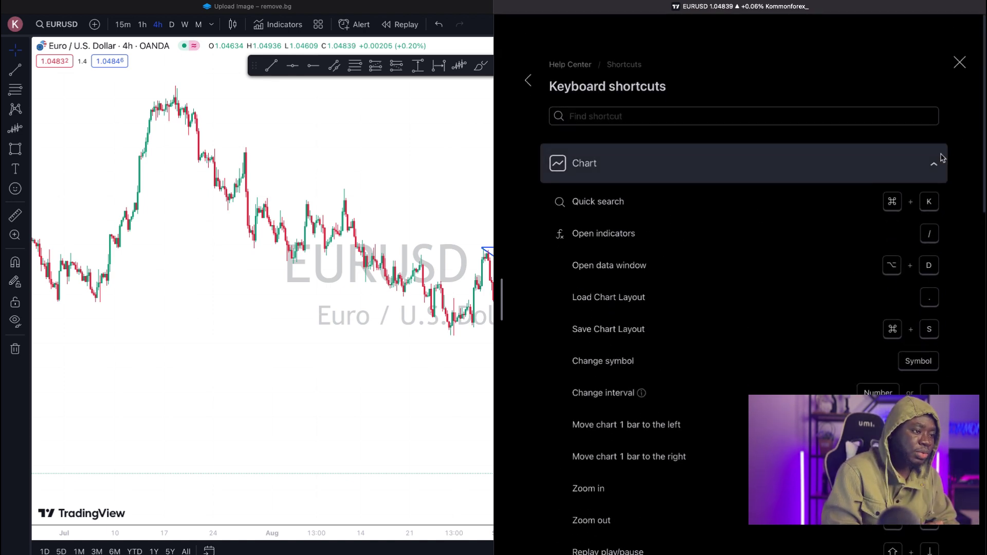
click(927, 173)
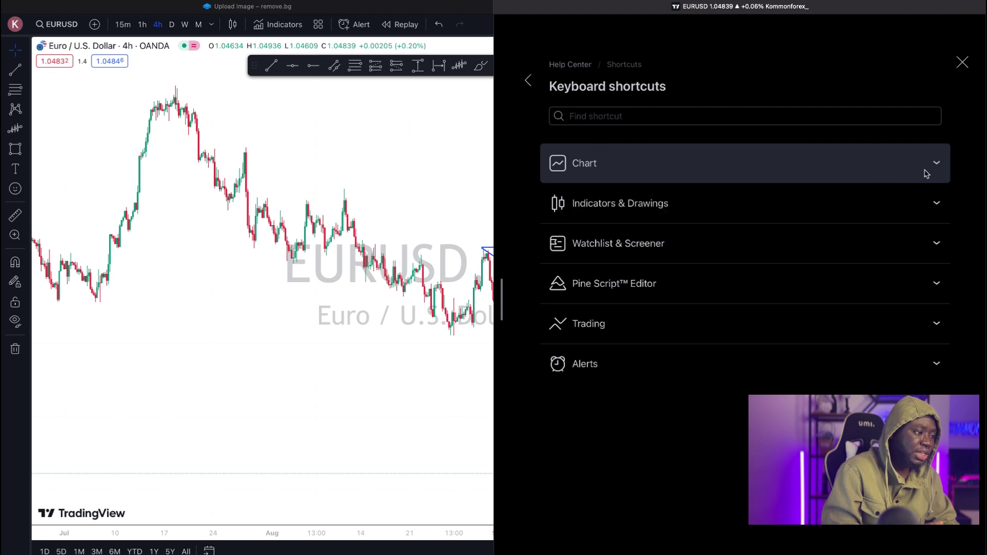
- Review the Indicators & Drawings section of the keyboard shortcuts through the drawing tool entries, and collapse it
click(936, 203)
scroll(858, 308, down, 1)
scroll(858, 307, down, 1)
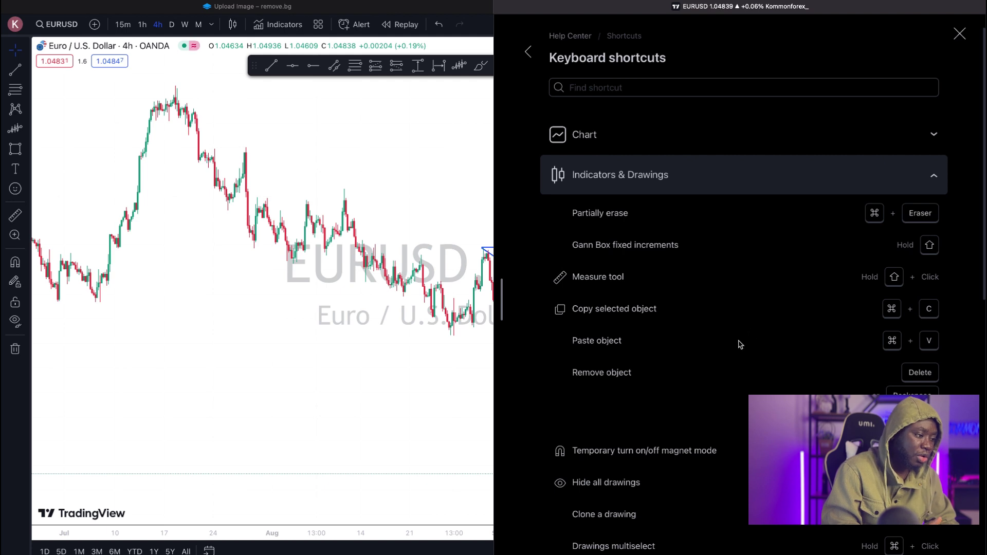
scroll(733, 365, down, 3)
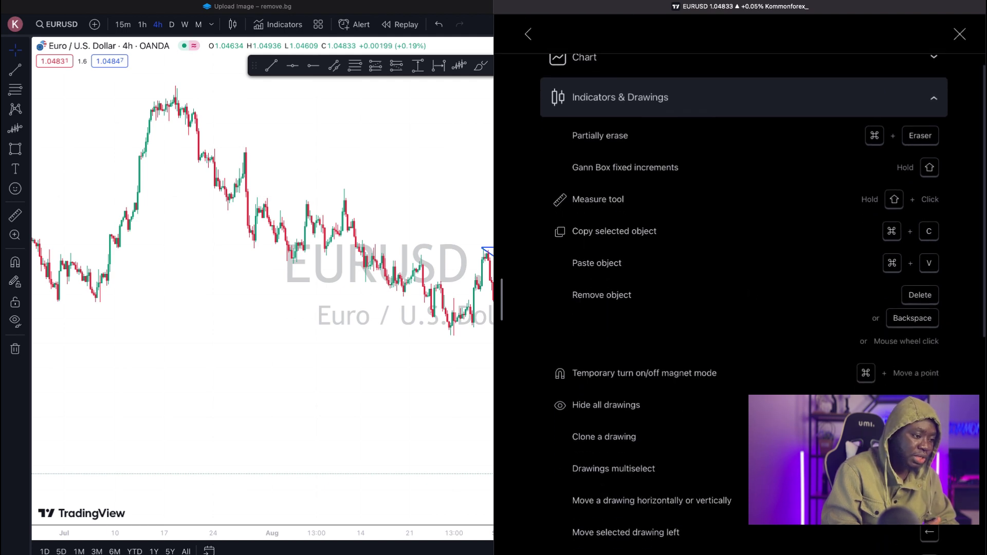
scroll(740, 303, down, 10)
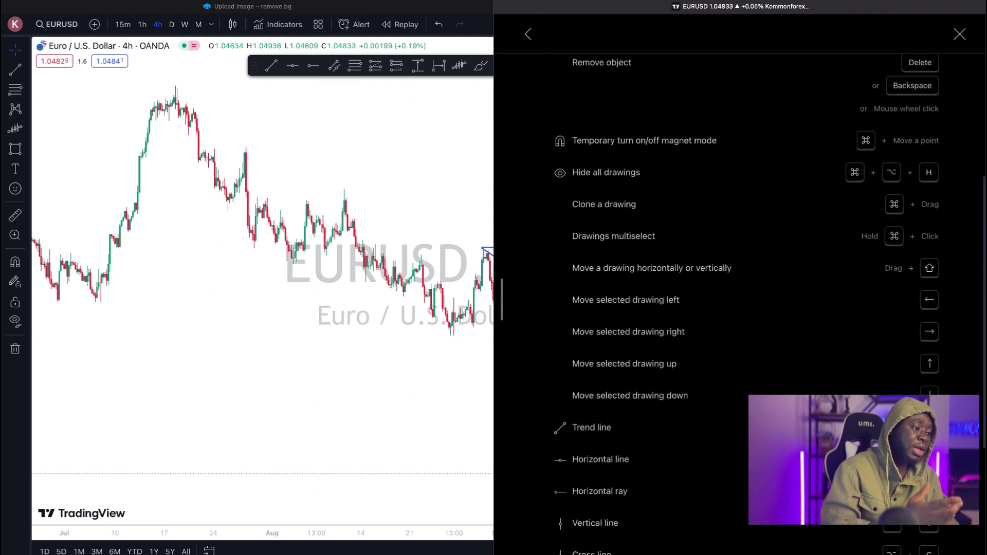
scroll(681, 321, down, 1)
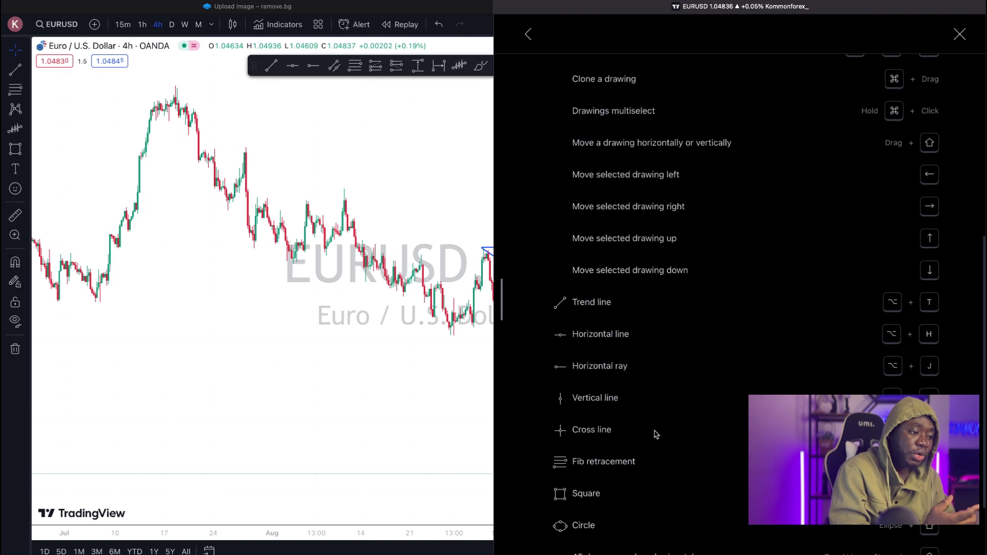
scroll(745, 441, down, 1)
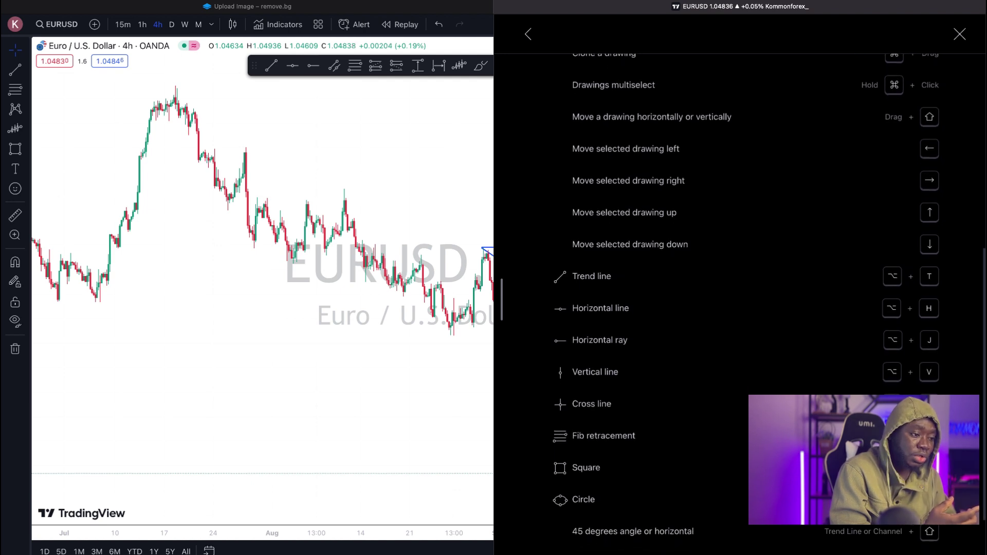
scroll(872, 268, up, 15)
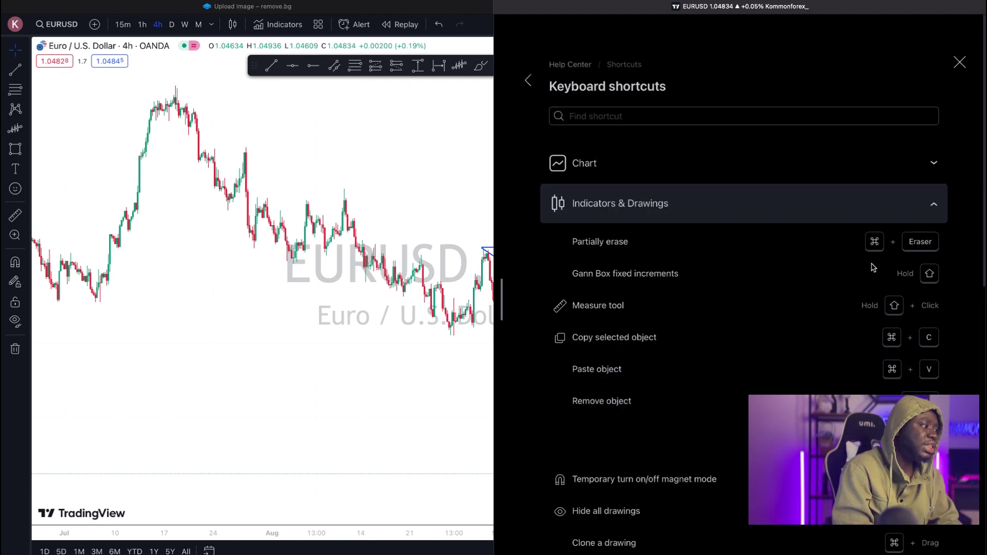
click(921, 205)
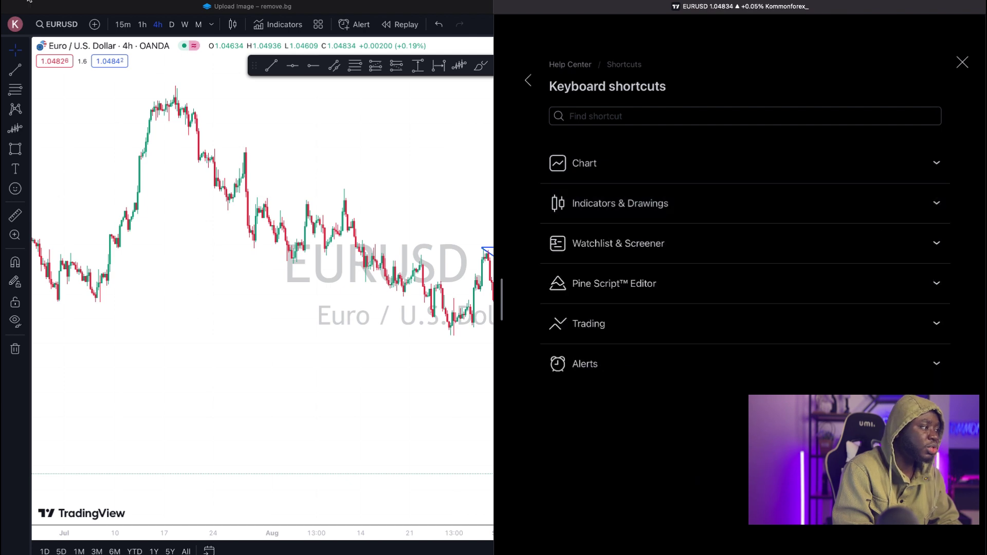
- Look at the available interface languages, and close the Keyboard shortcuts reference
click(16, 24)
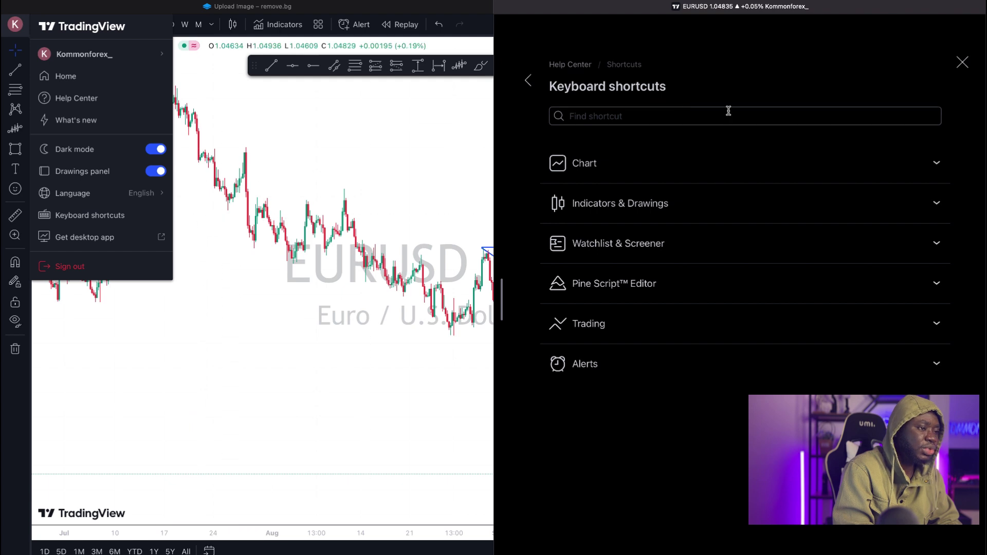
mouse_move(133, 198)
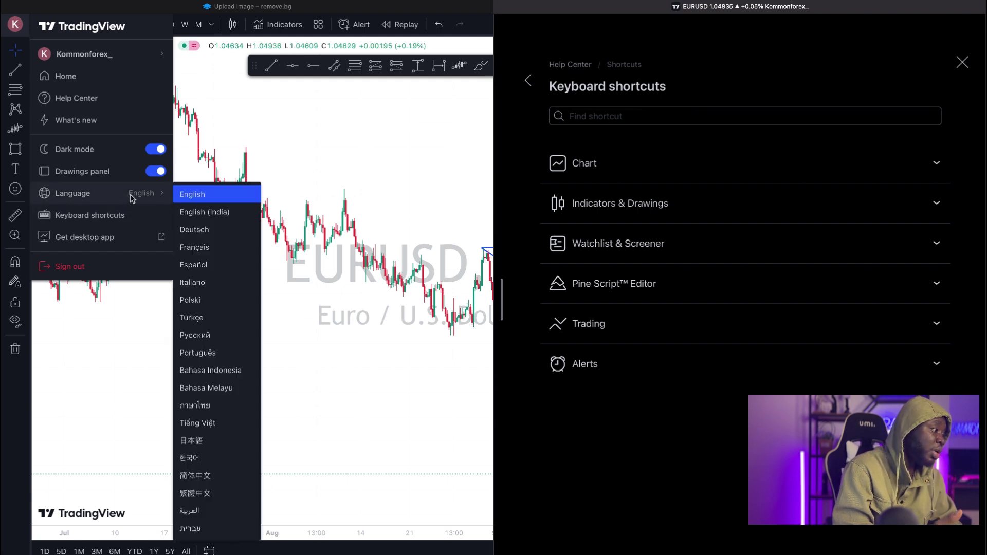
click(353, 144)
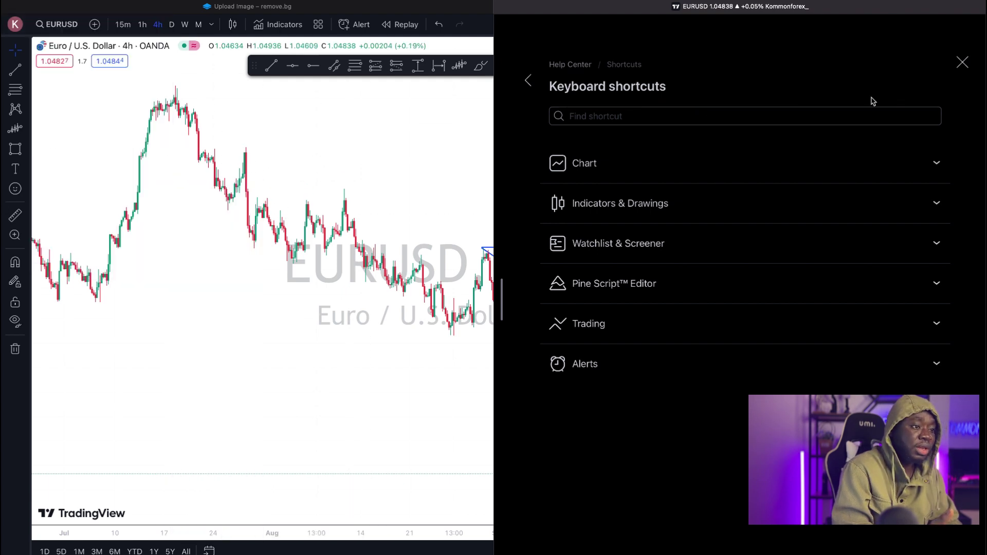
click(962, 62)
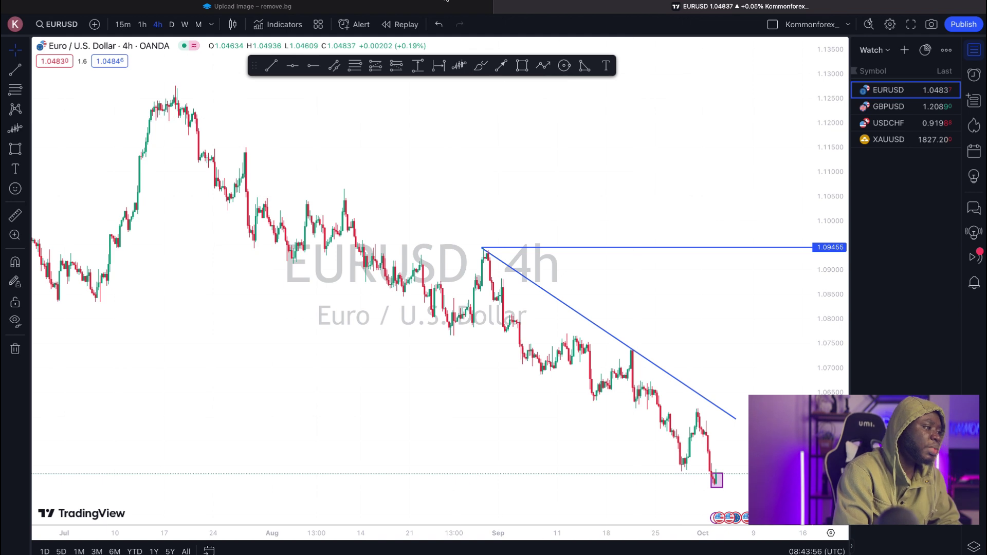
- Try to start a bar replay on the 4-hour EURUSD chart, and switch the chart to the daily timeframe
click(385, 25)
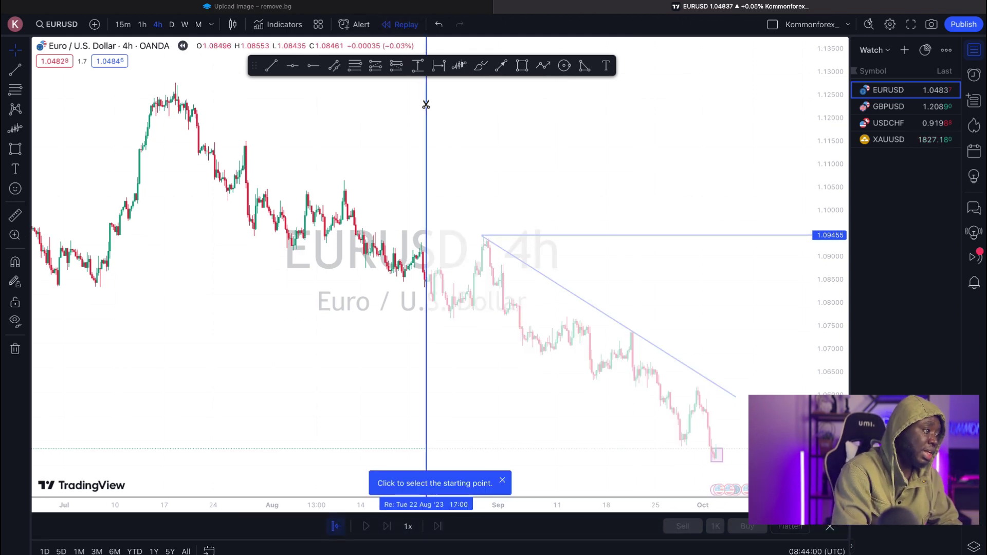
click(364, 136)
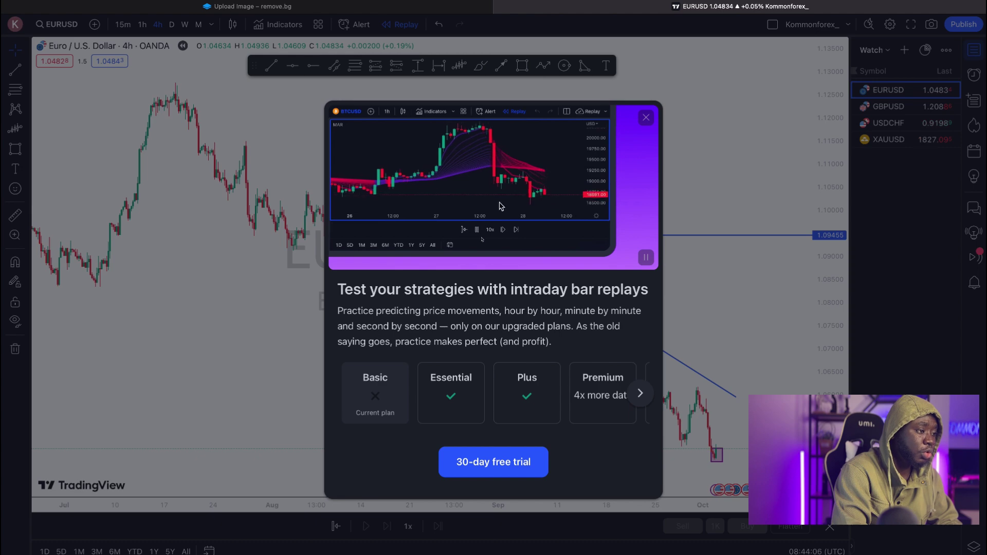
click(172, 26)
scroll(342, 148, up, 3)
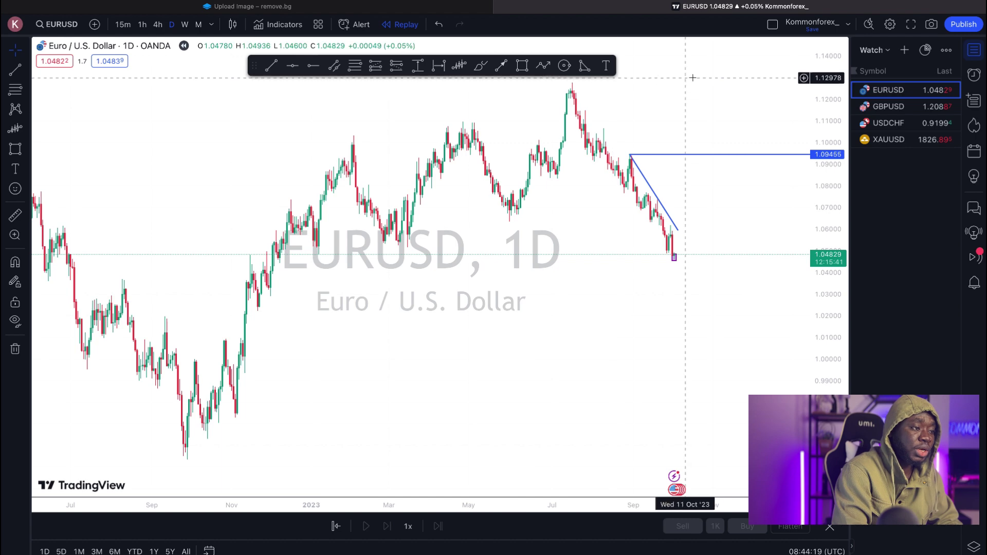
- Try to split the layout into two side-by-side charts, and dismiss the upgrade offer
click(773, 25)
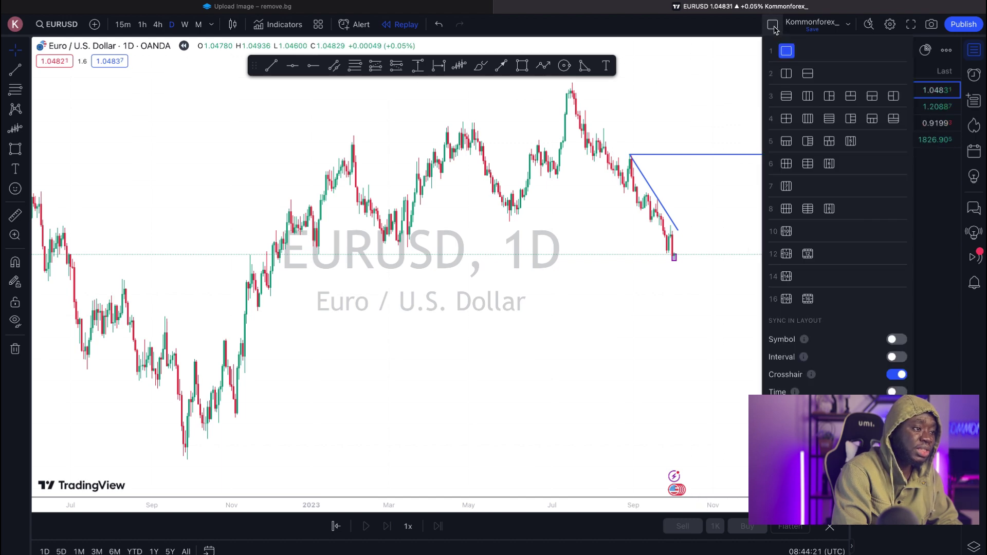
click(785, 75)
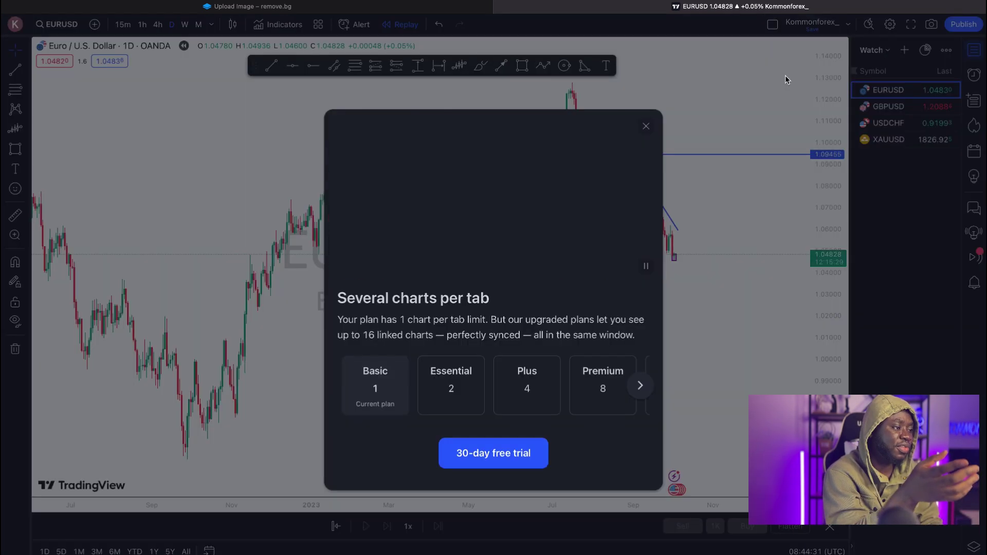
key(Escape)
- Look at the available watchlists, switch to the browser's CADJPY chart, and dismiss its Triggered Alerts
click(888, 51)
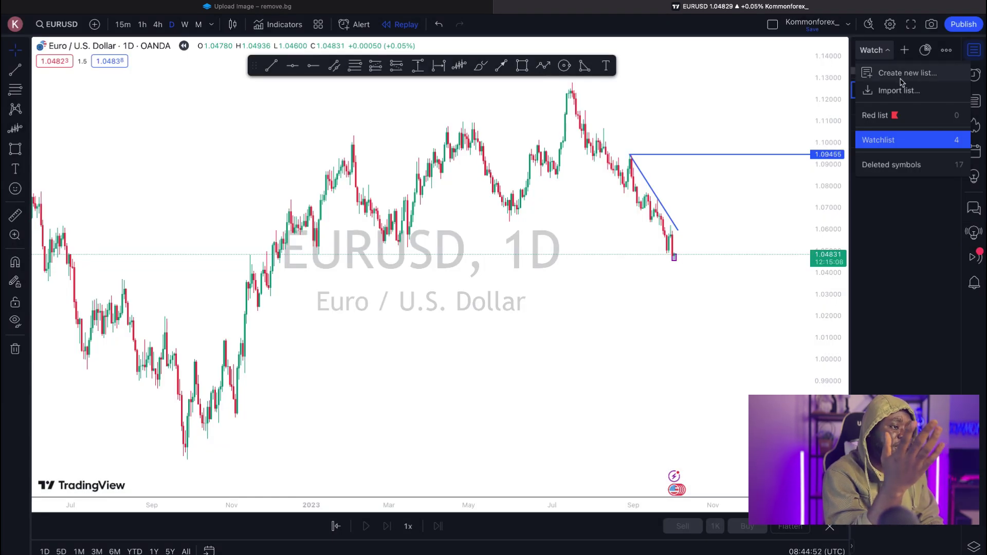
click(900, 195)
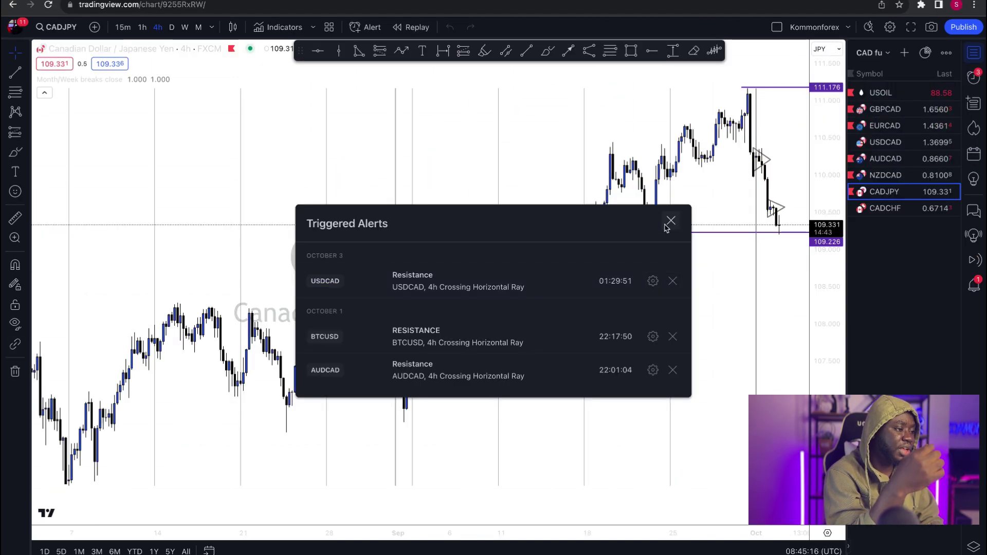
click(671, 222)
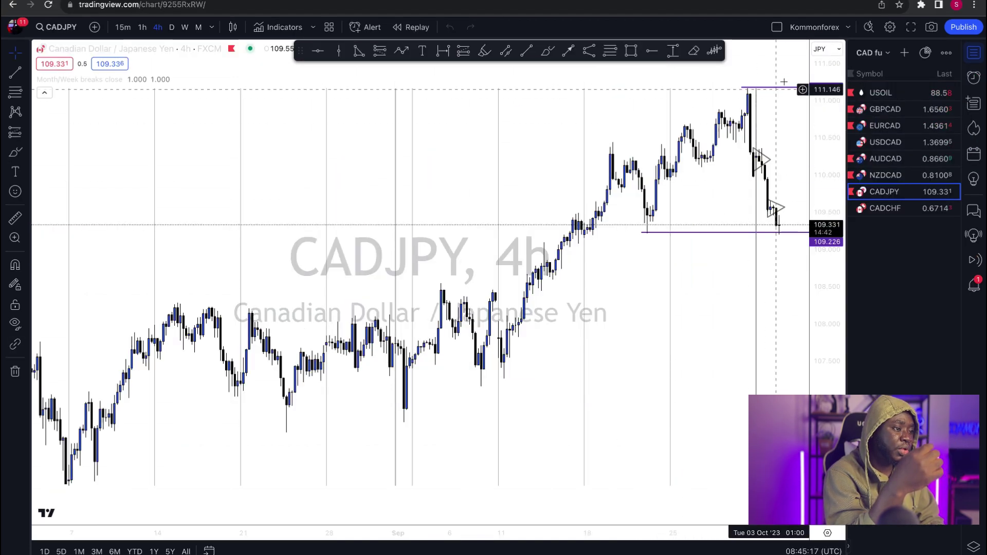
- Split the layout into two side-by-side charts showing CADJPY and USOIL, and return to the single CADJPY chart
click(779, 28)
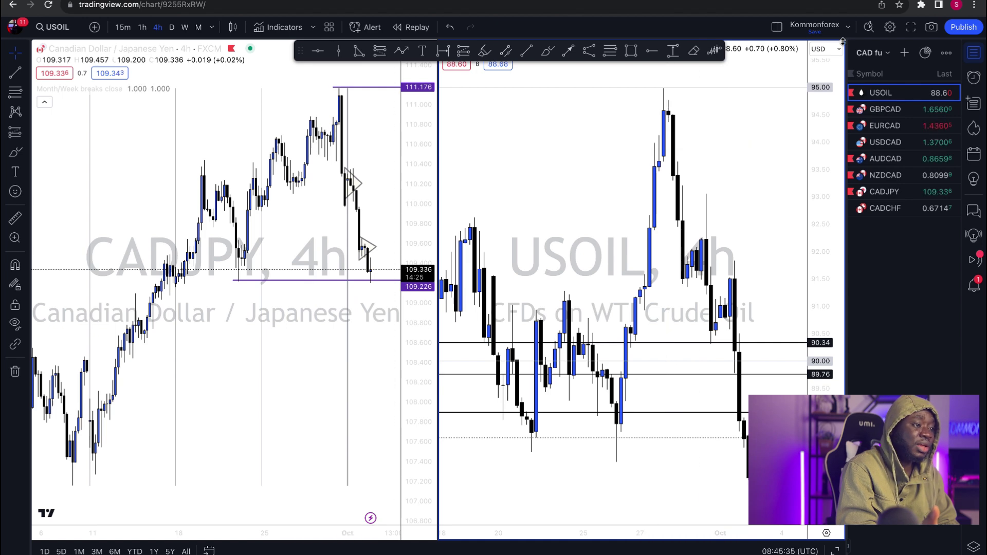
click(777, 27)
click(773, 62)
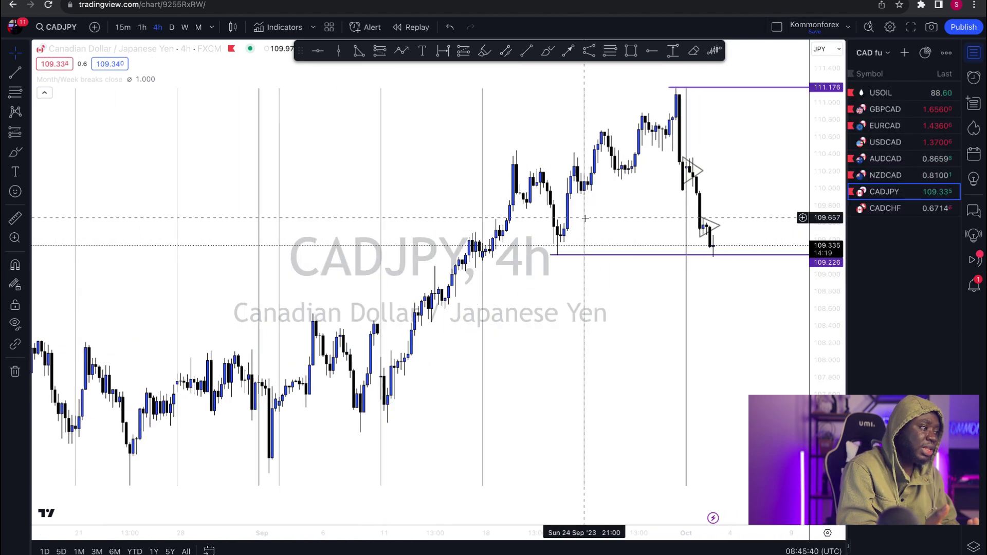
- Turn on bar replay for the CADJPY chart, and look at the saved watchlists and the option to create a new list
click(411, 27)
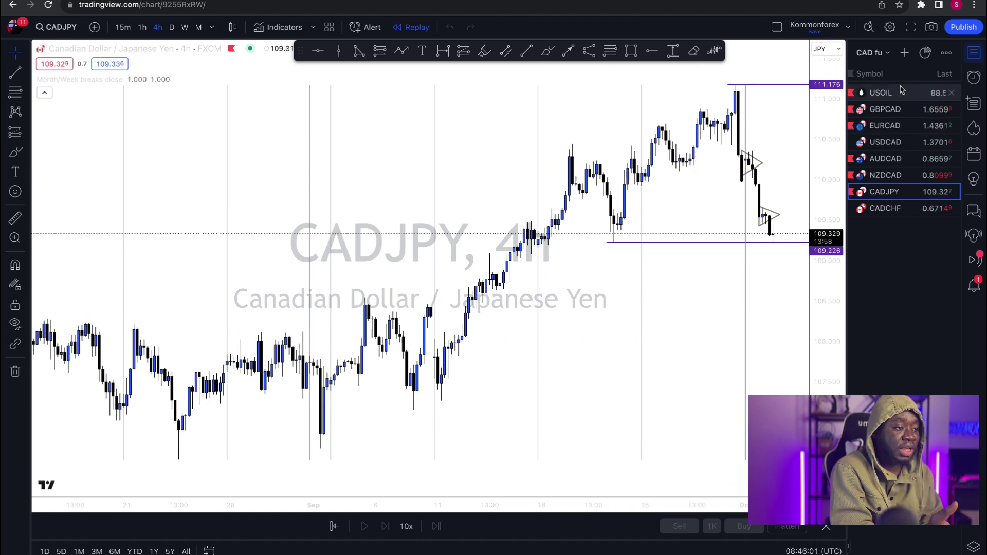
click(881, 55)
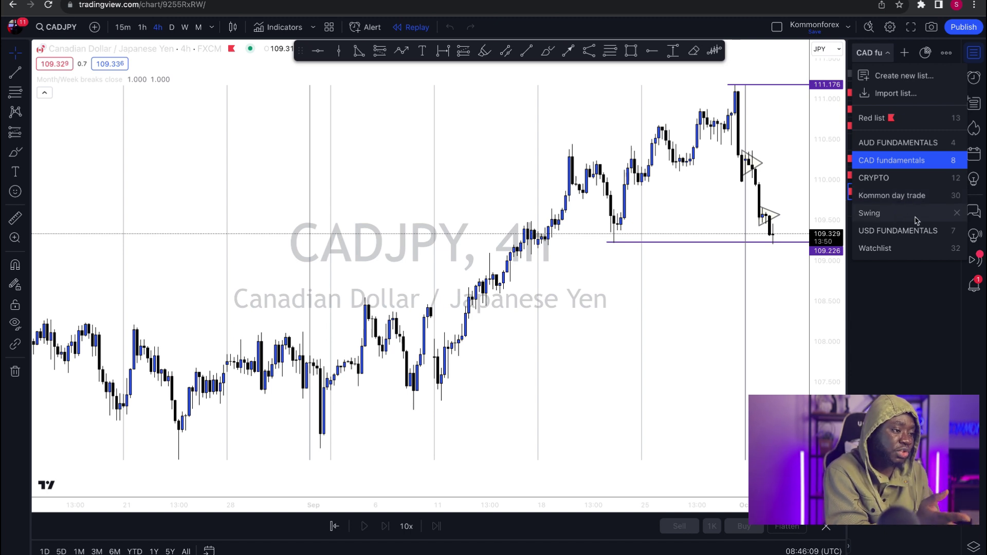
click(930, 76)
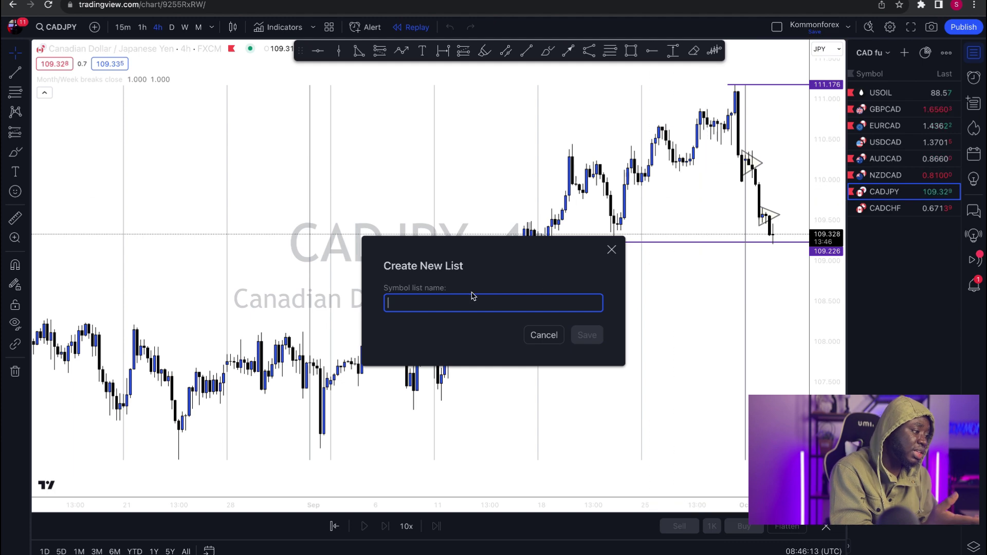
click(612, 250)
- Open the search for drawings, functions and settings
click(870, 27)
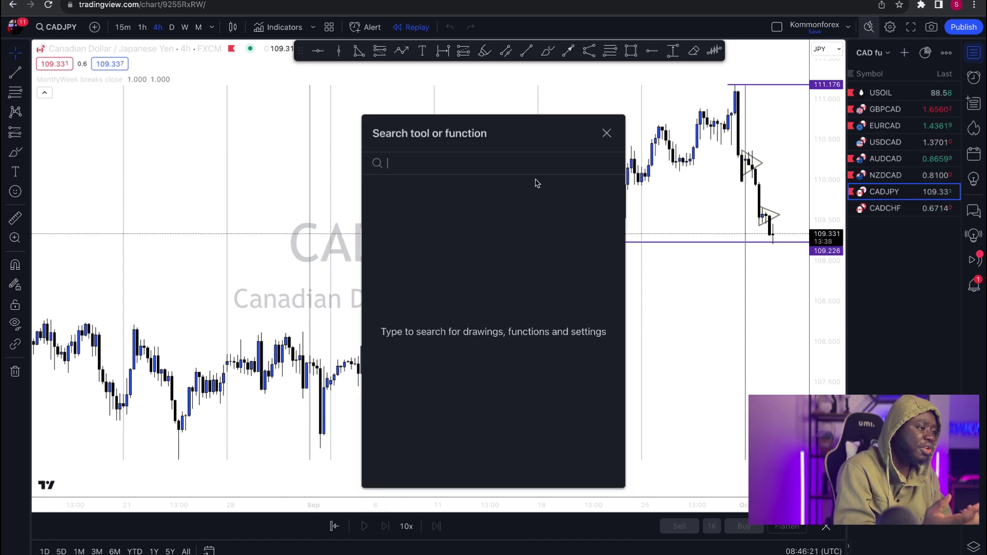
key(Escape)
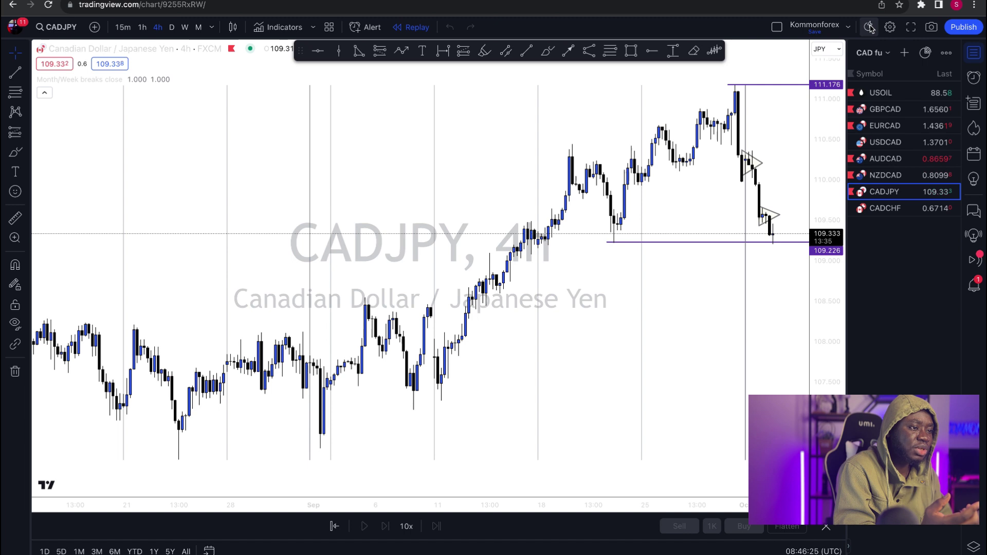
click(870, 27)
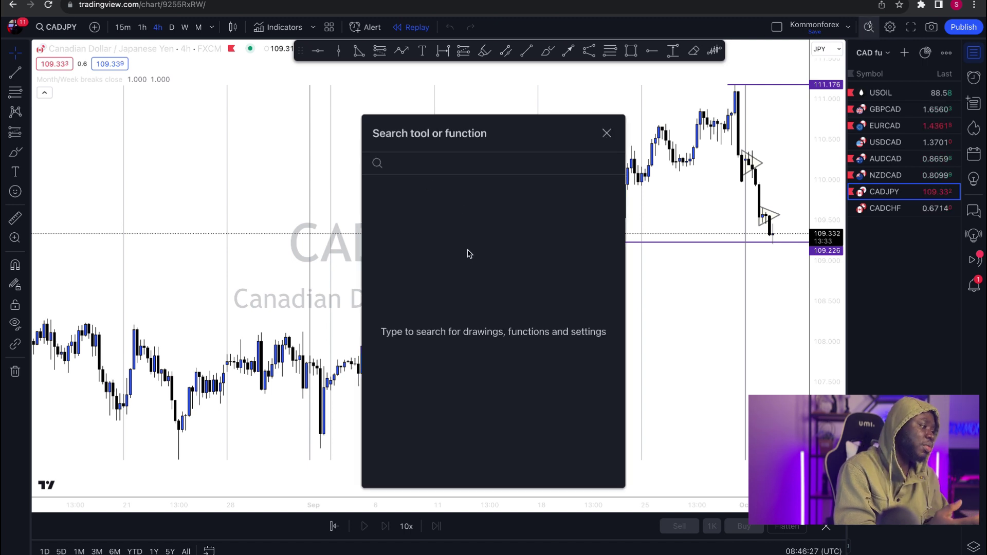